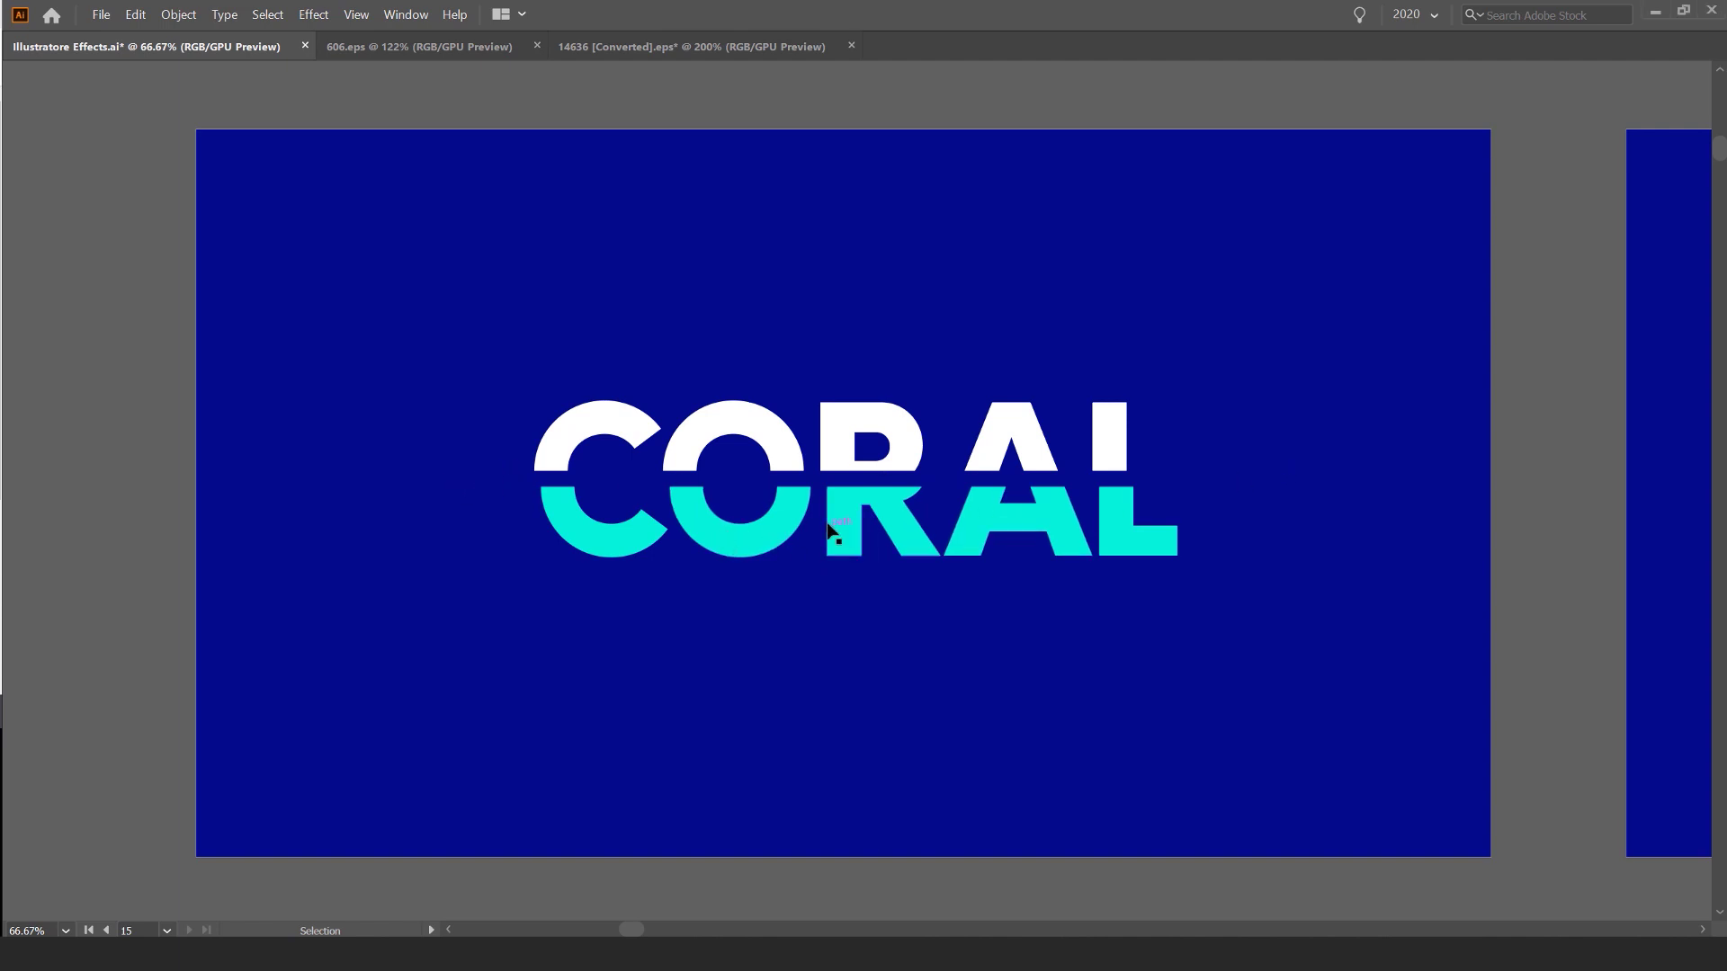
Try to move the lower halves of the R and A downward in the sliced CORAL lettering, and undo both moves
{"action": "left_click_drag", "start_coordinate": [838, 508], "coordinate": [840, 543]}
{"action": "left_click_drag", "start_coordinate": [1022, 531], "coordinate": [1024, 546]}
{"action": "key", "text": "ctrl+z"}
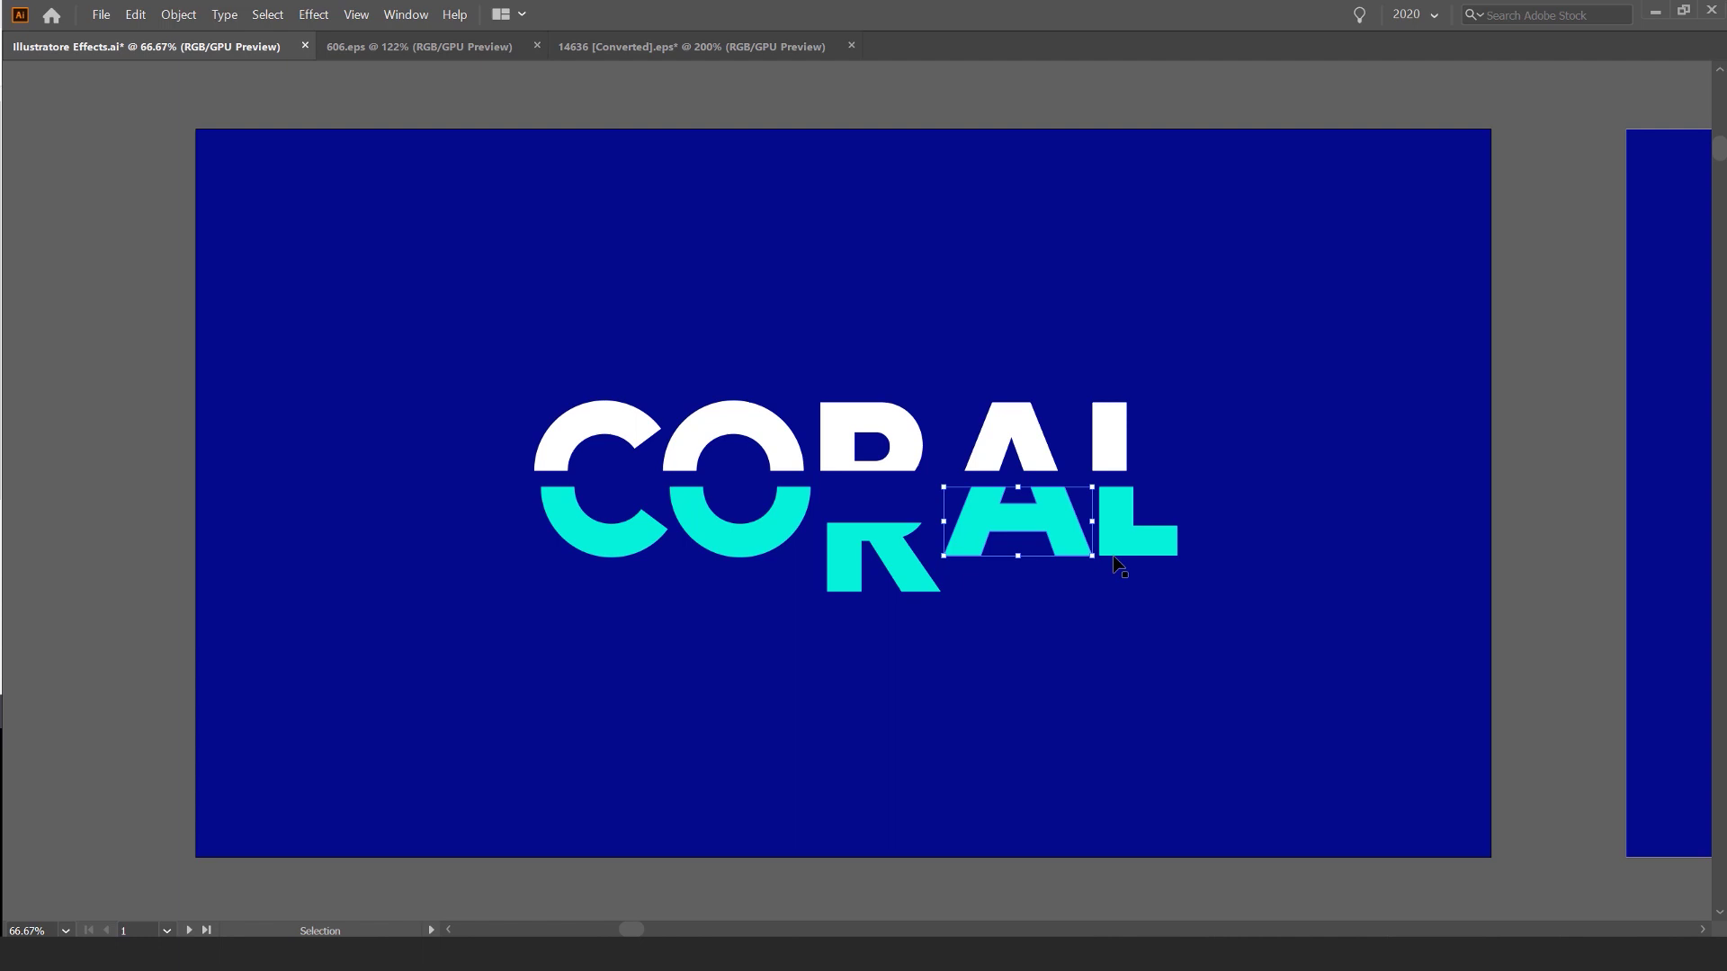
{"action": "key", "text": "ctrl+z"}
Examine the horizontally and diagonally sliced CORAL variations, ending at the artboard with the plain white CORAL text
{"action": "scroll", "coordinate": [610, 506], "scroll_direction": "up", "scroll_amount": 2}
{"action": "scroll", "coordinate": [1093, 418], "scroll_direction": "down", "scroll_amount": 1}
{"action": "left_click_drag", "start_coordinate": [1520, 230], "coordinate": [434, 317]}
{"action": "scroll", "coordinate": [688, 324], "scroll_direction": "down", "scroll_amount": 1}
{"action": "left_click_drag", "start_coordinate": [1079, 316], "coordinate": [757, 317]}
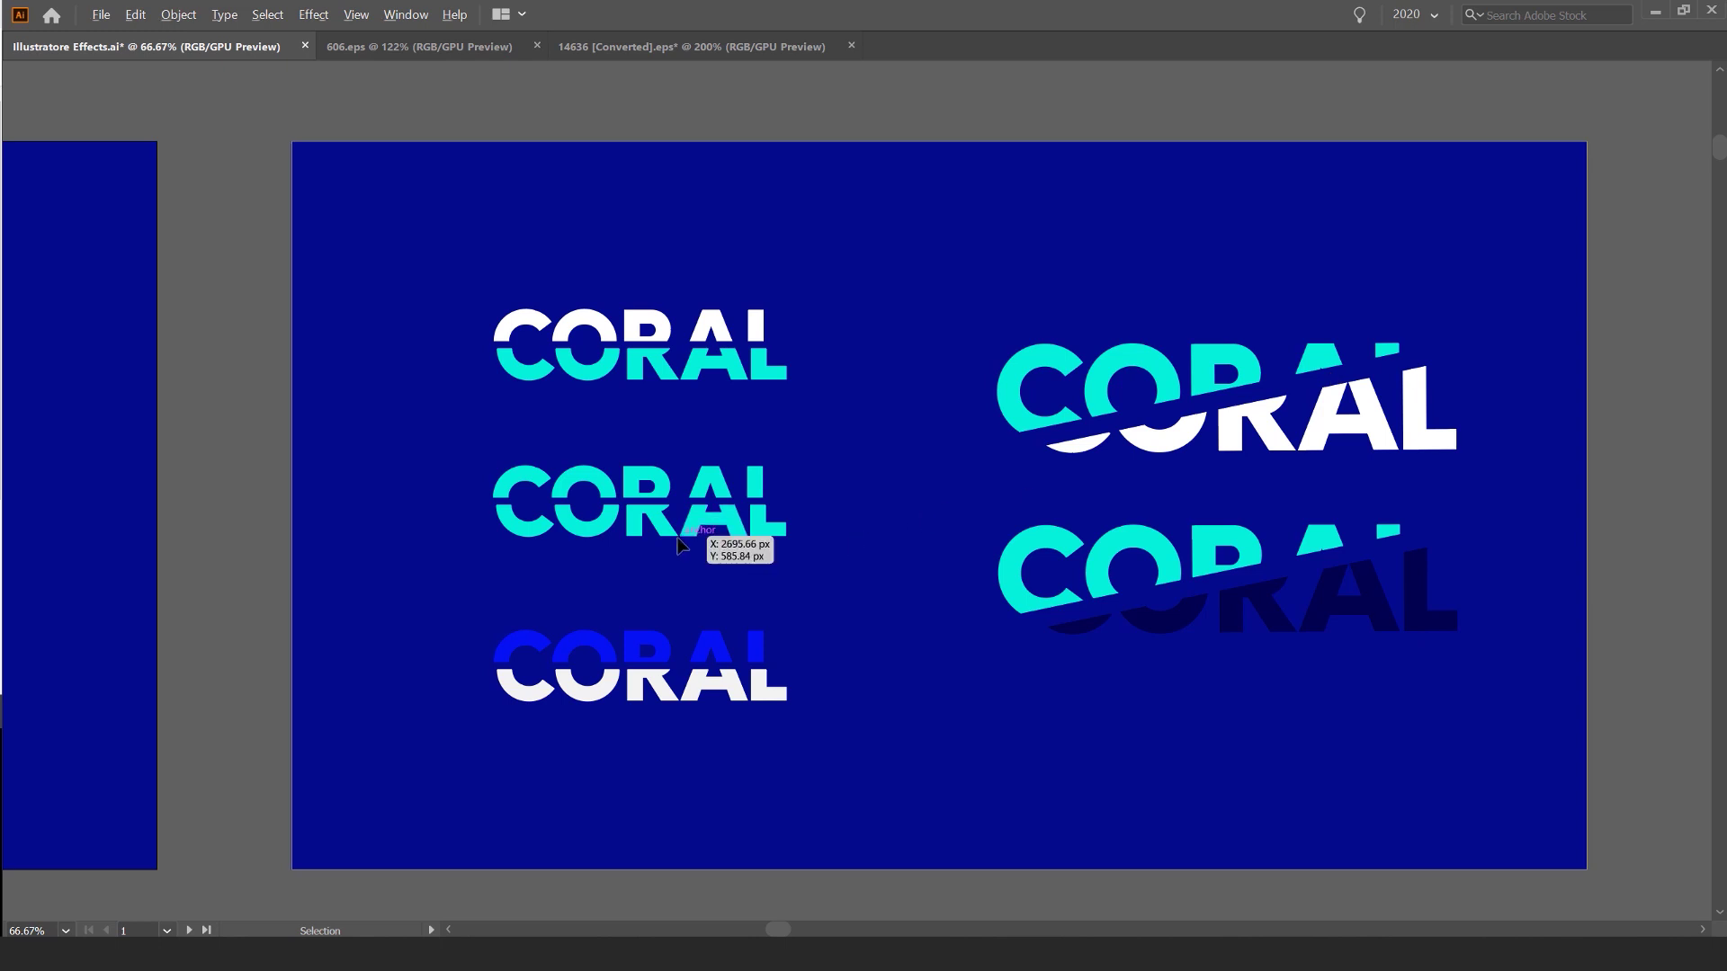
{"action": "scroll", "coordinate": [758, 490], "scroll_direction": "up", "scroll_amount": 1}
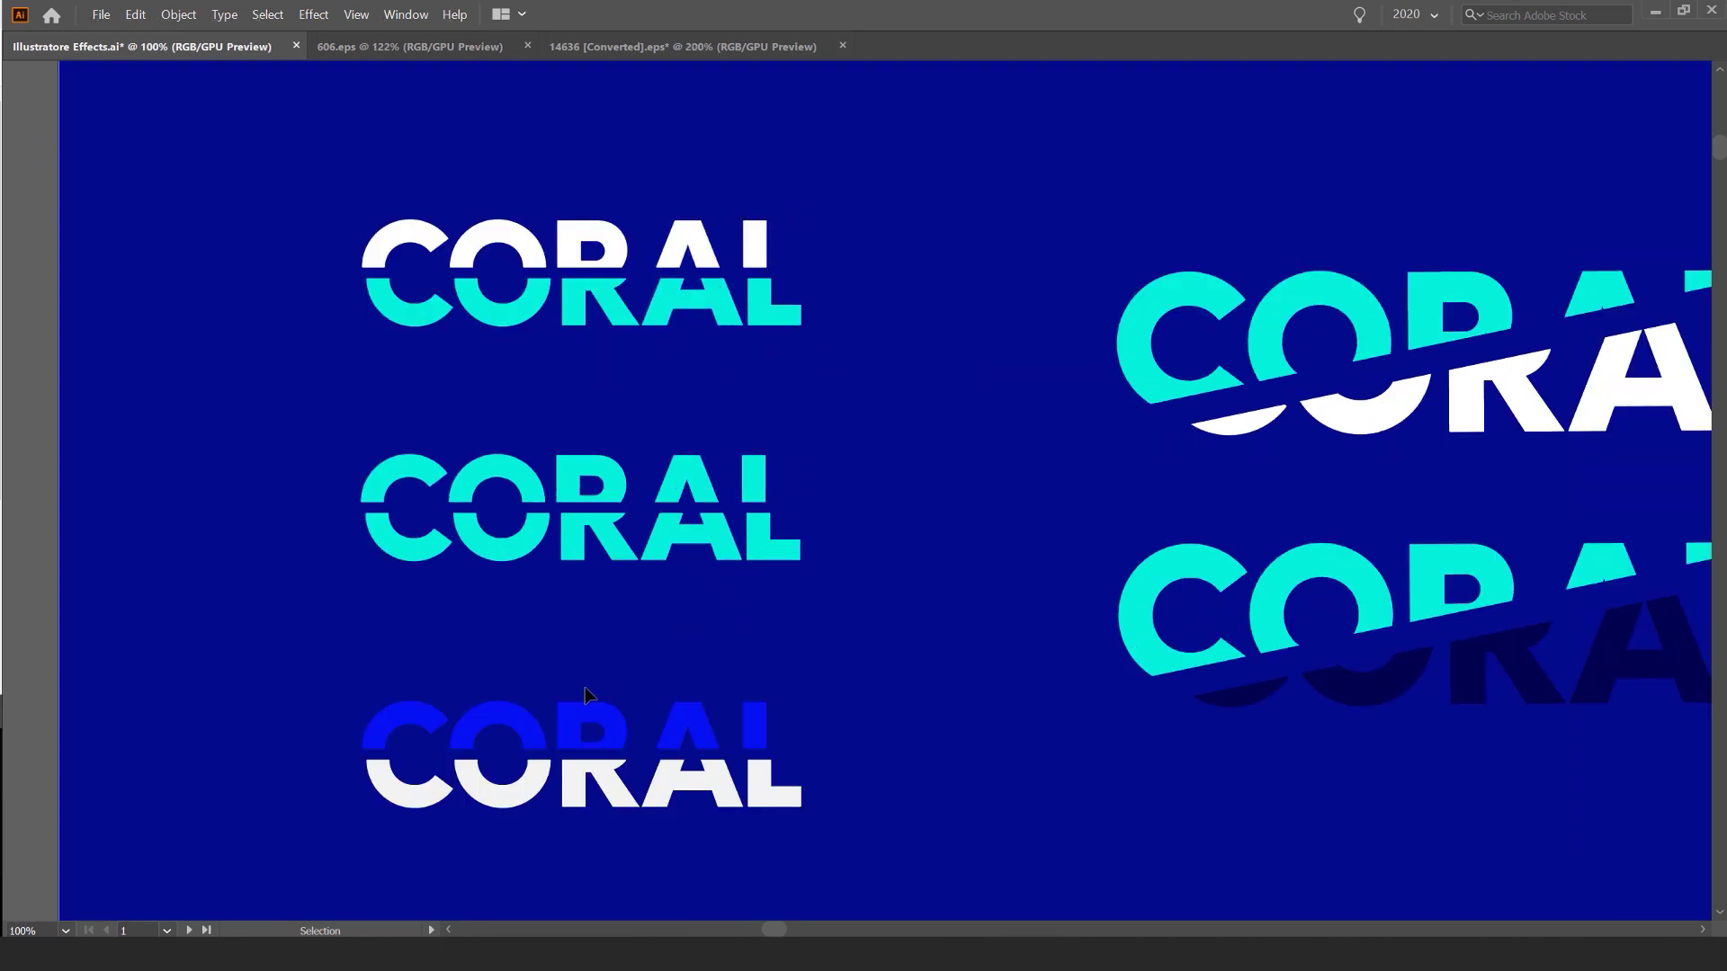
{"action": "left_click", "coordinate": [587, 730]}
{"action": "scroll", "coordinate": [1211, 608], "scroll_direction": "right", "scroll_amount": 5}
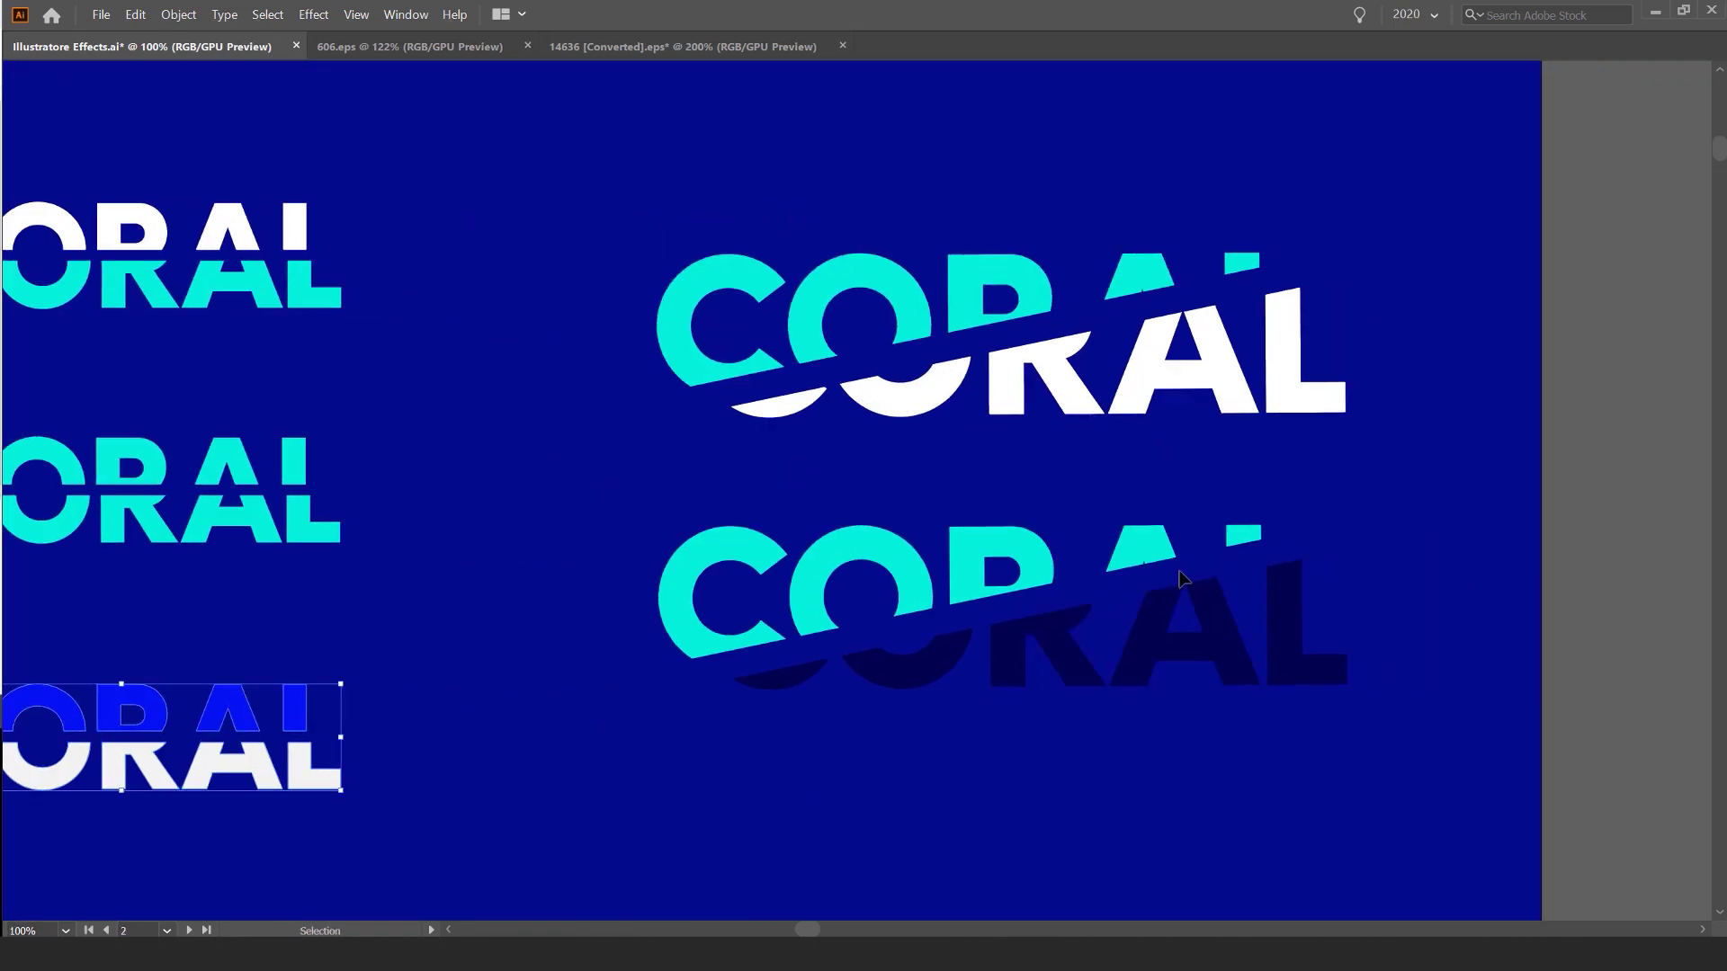
{"action": "scroll", "coordinate": [1052, 594], "scroll_direction": "down", "scroll_amount": 2}
{"action": "key", "text": "space"}
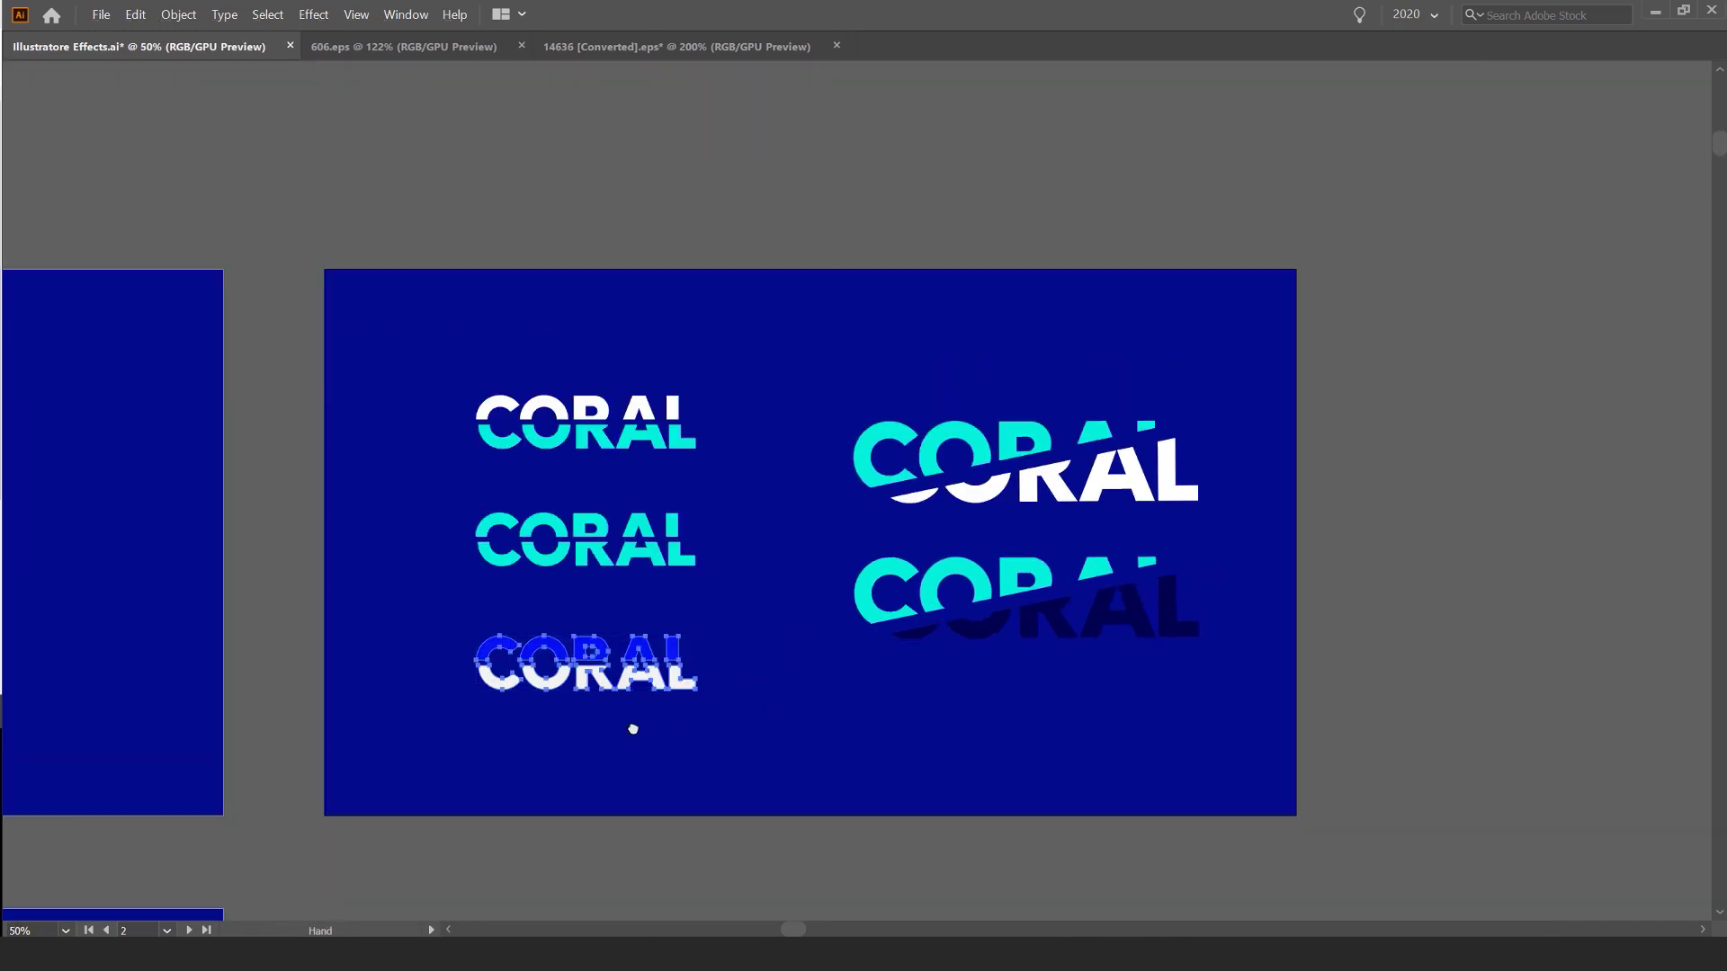
{"action": "left_click_drag", "start_coordinate": [633, 728], "coordinate": [1199, 270]}
{"action": "left_click_drag", "start_coordinate": [699, 482], "coordinate": [1284, 106]}
{"action": "scroll", "coordinate": [819, 320], "scroll_direction": "up", "scroll_amount": 1}
{"action": "key", "text": "space"}
{"action": "left_click_drag", "start_coordinate": [945, 318], "coordinate": [861, 433]}
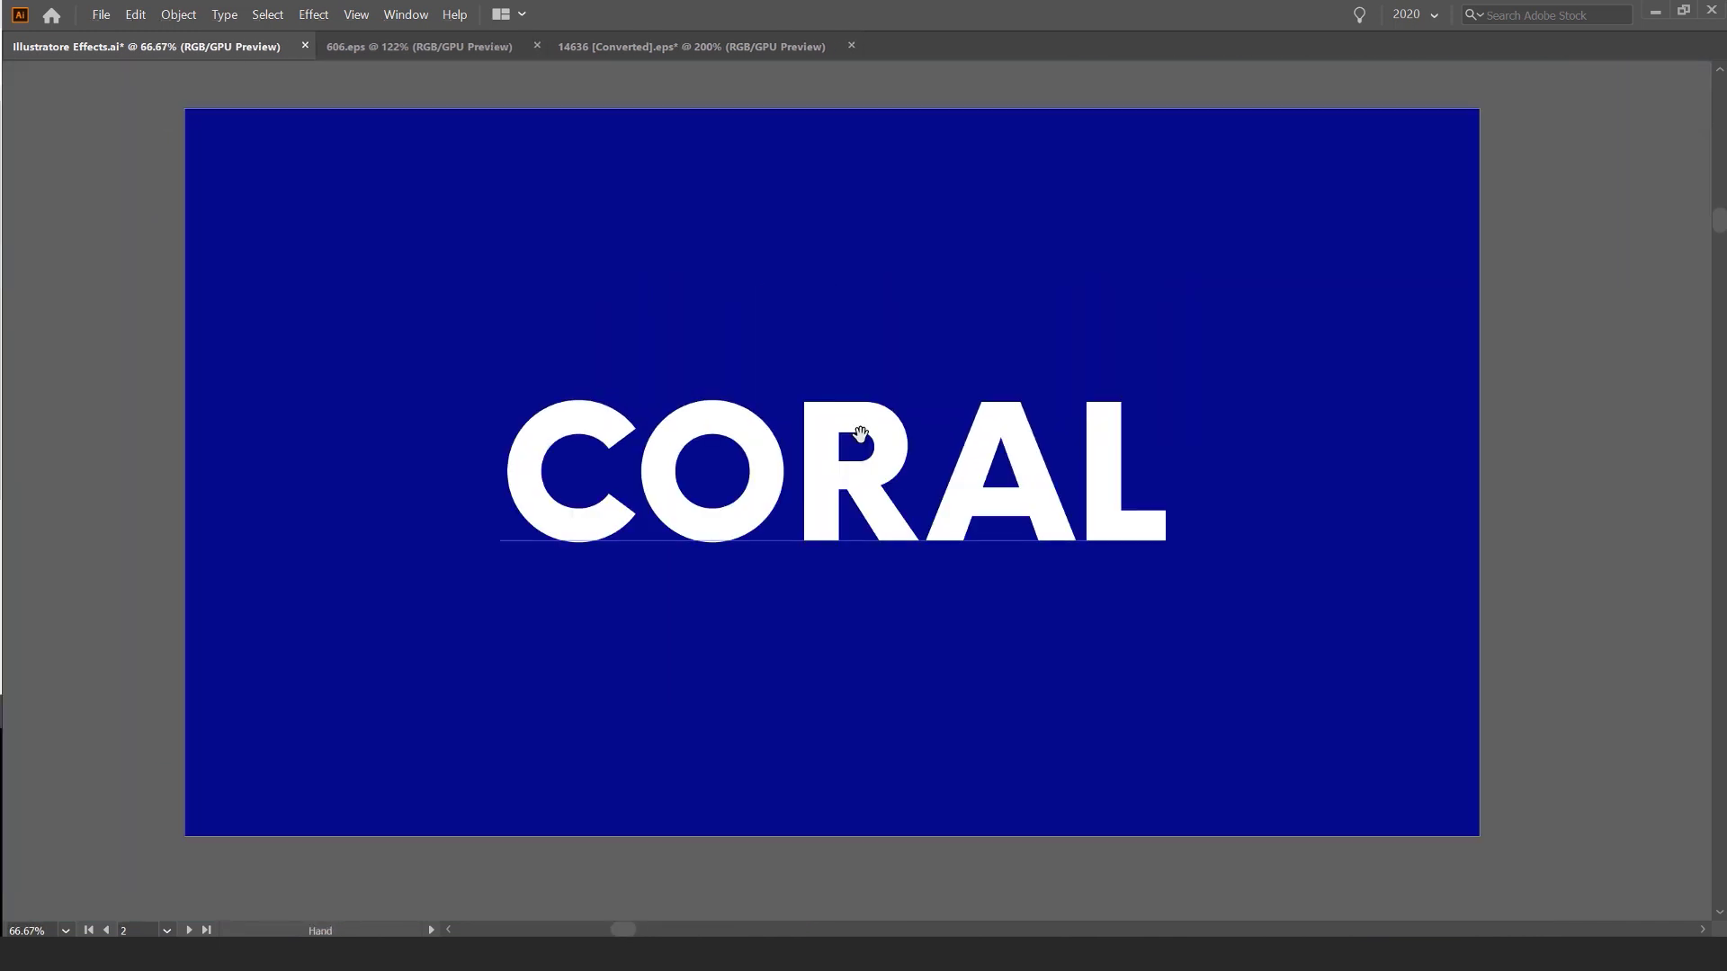
Try adding the sample text "ASDJHASDJ" below CORAL with the Type tool, and delete it
{"action": "left_click", "coordinate": [875, 444]}
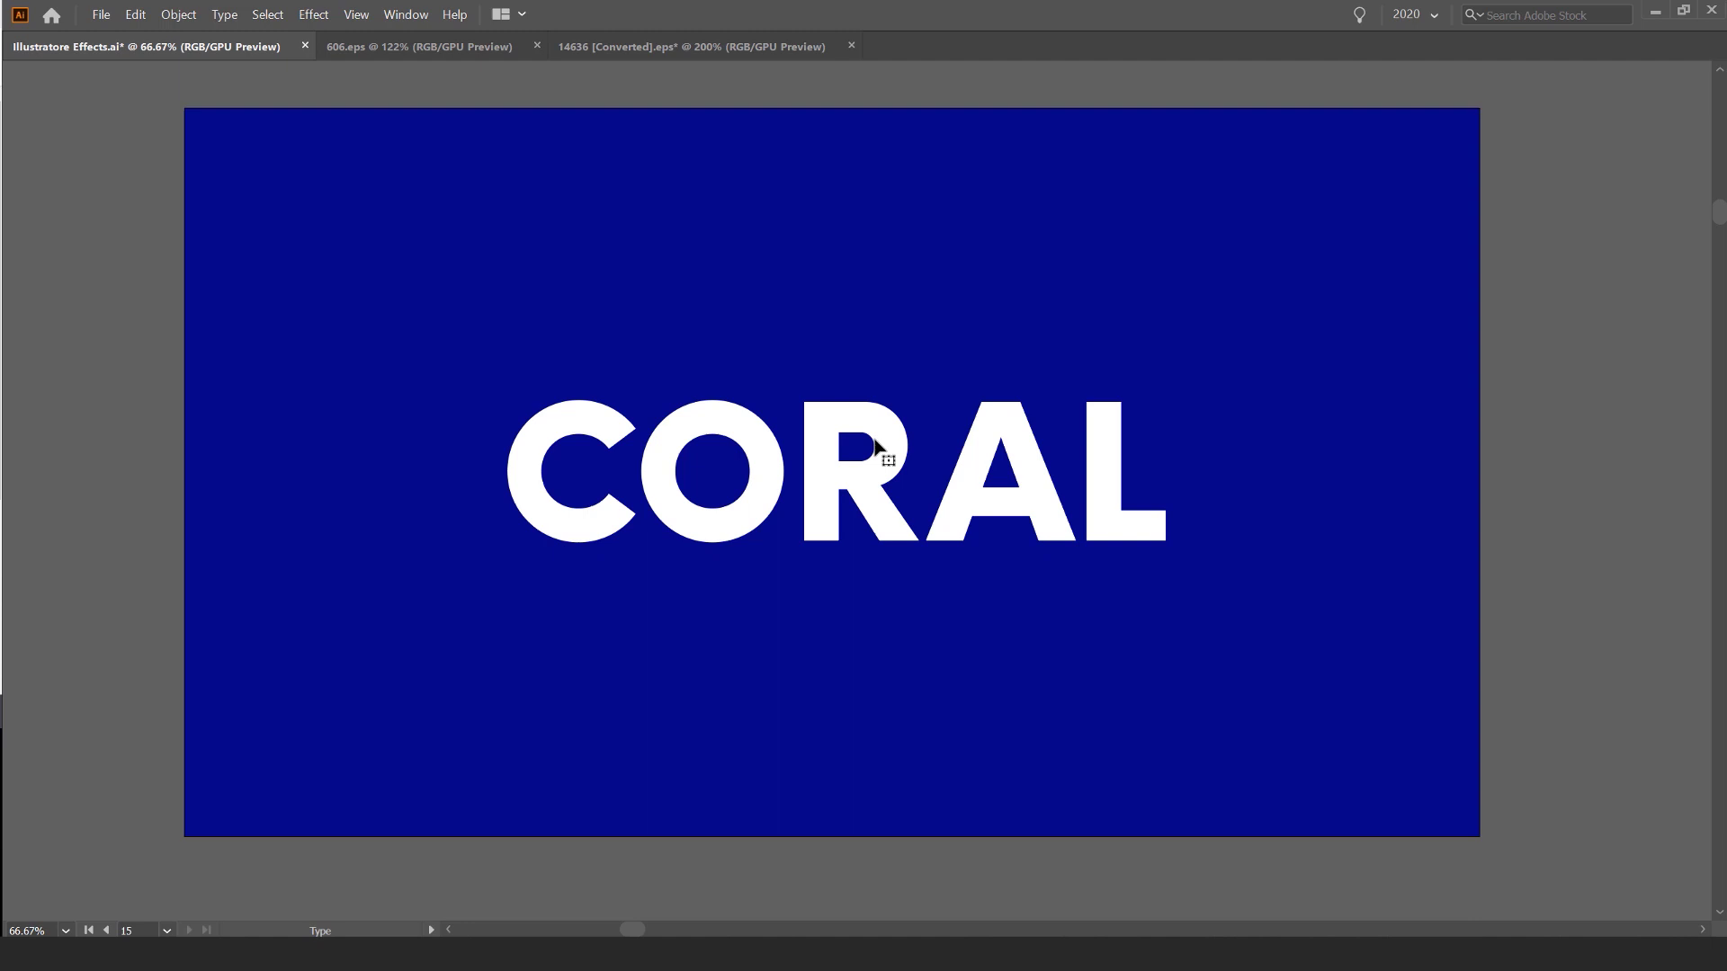
{"action": "key", "text": "Escape"}
{"action": "key", "text": "space"}
{"action": "left_click_drag", "start_coordinate": [859, 667], "coordinate": [880, 603]}
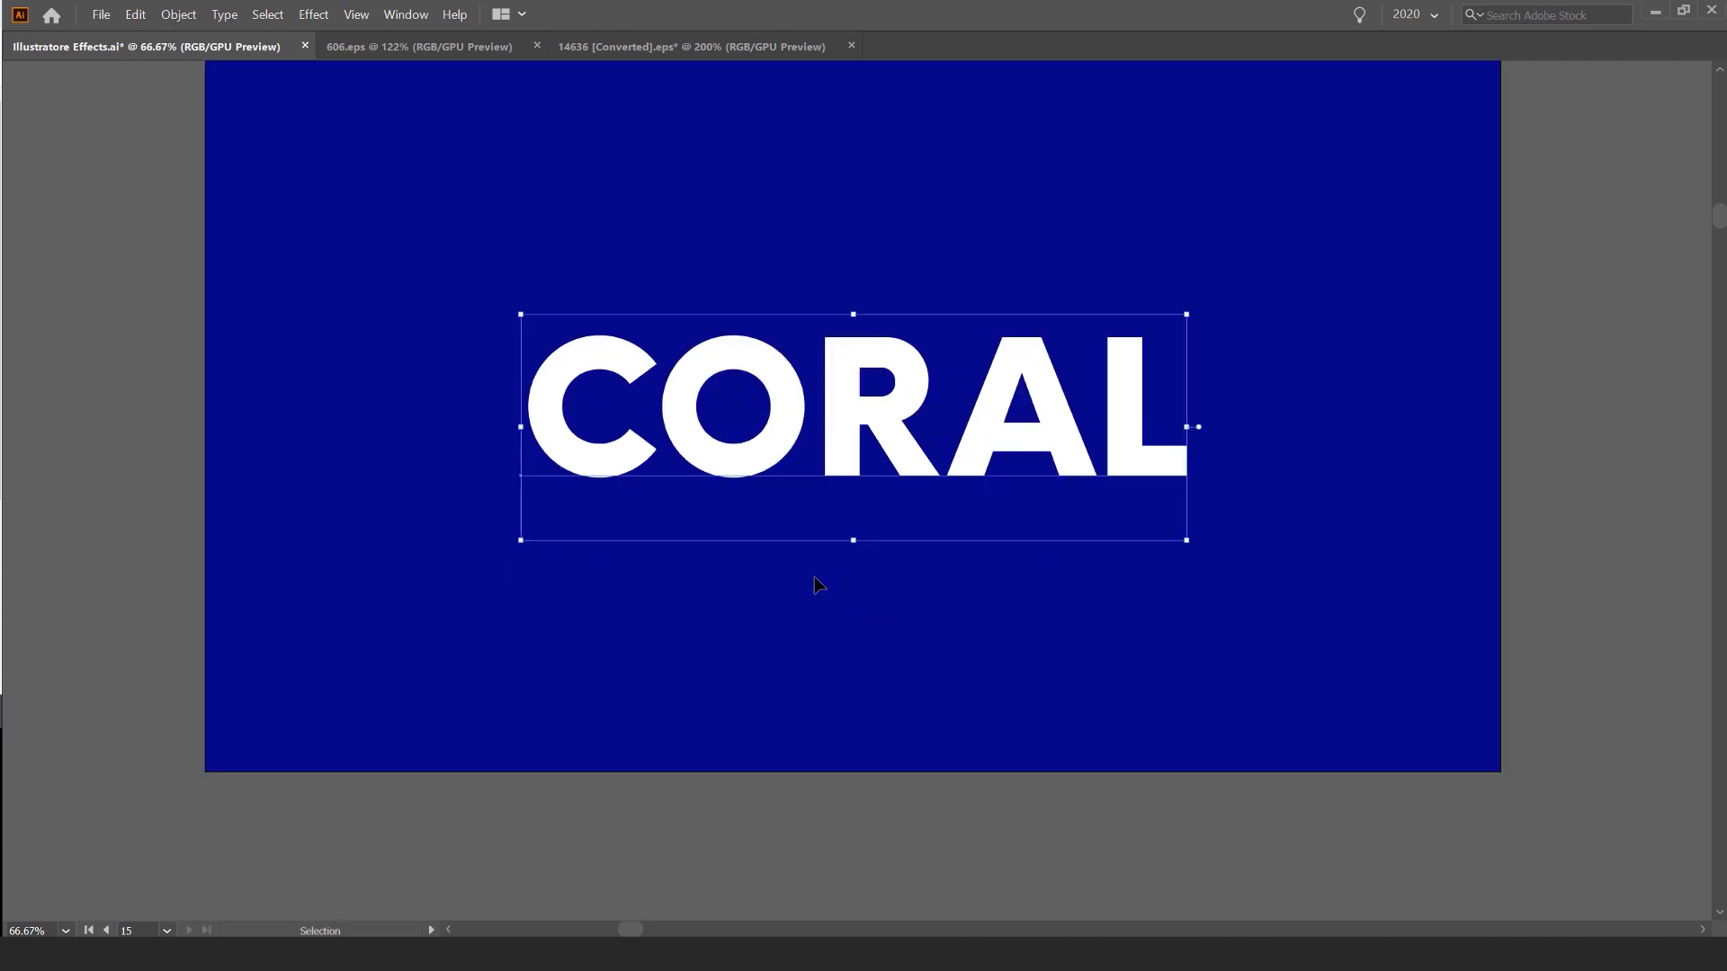
{"action": "left_click", "coordinate": [759, 667]}
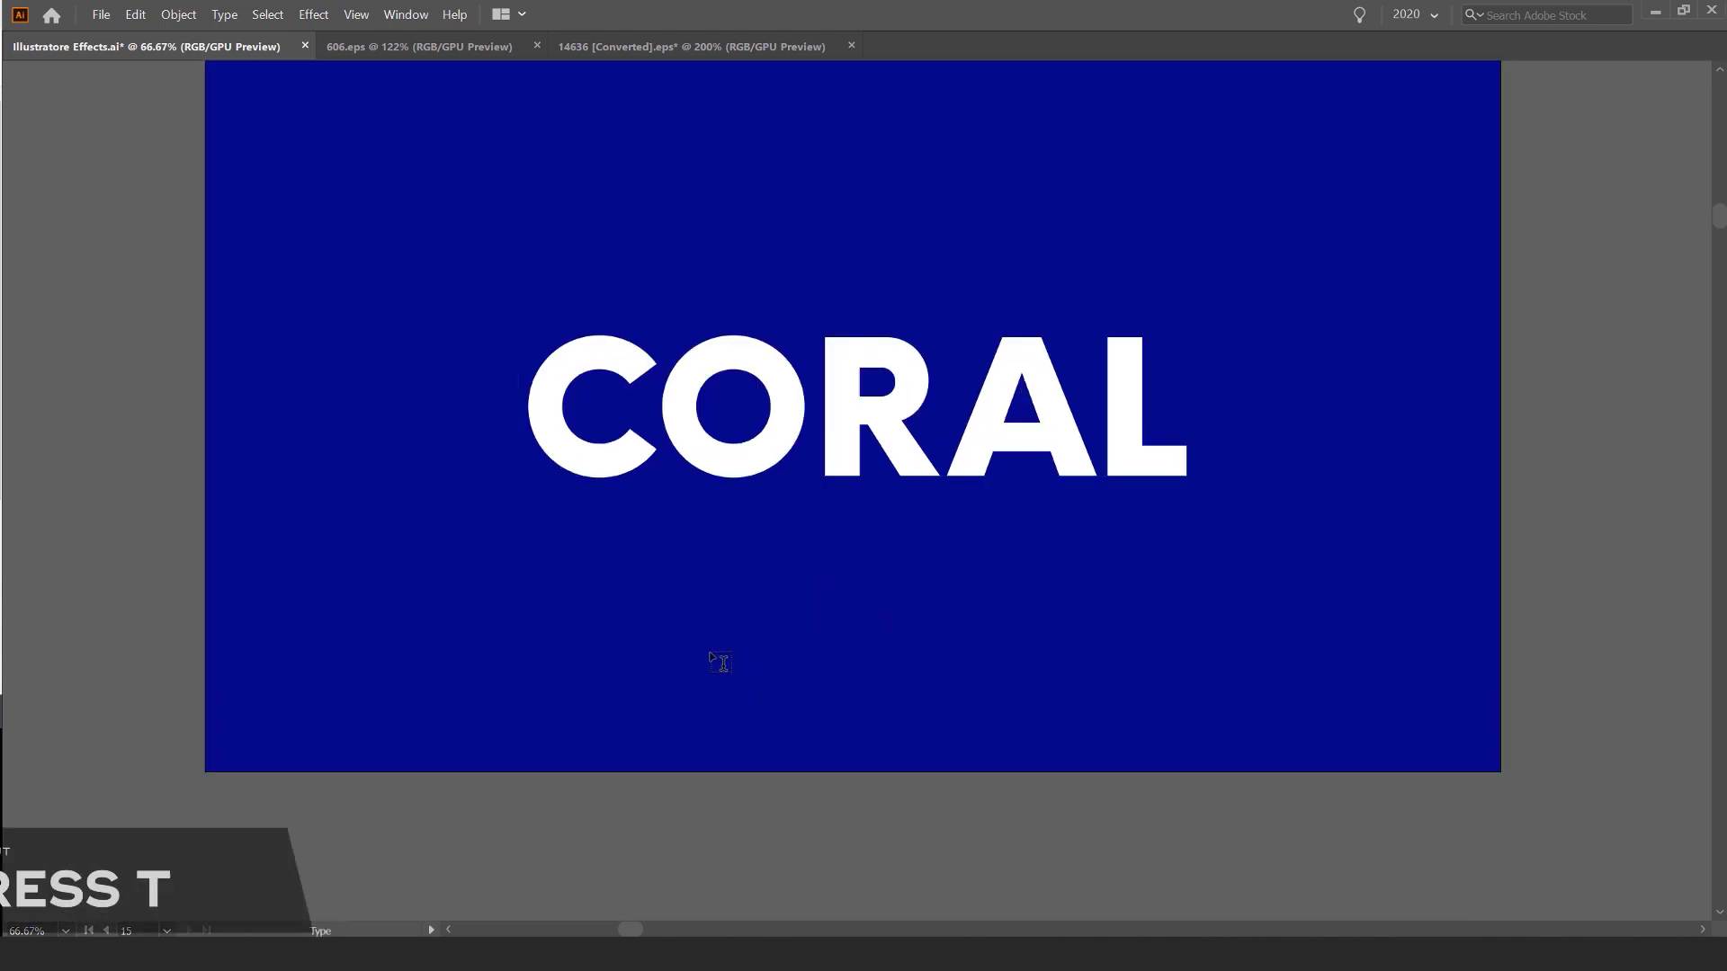
{"action": "left_click", "coordinate": [715, 661]}
{"action": "type", "text": "ASDJHASDJ"}
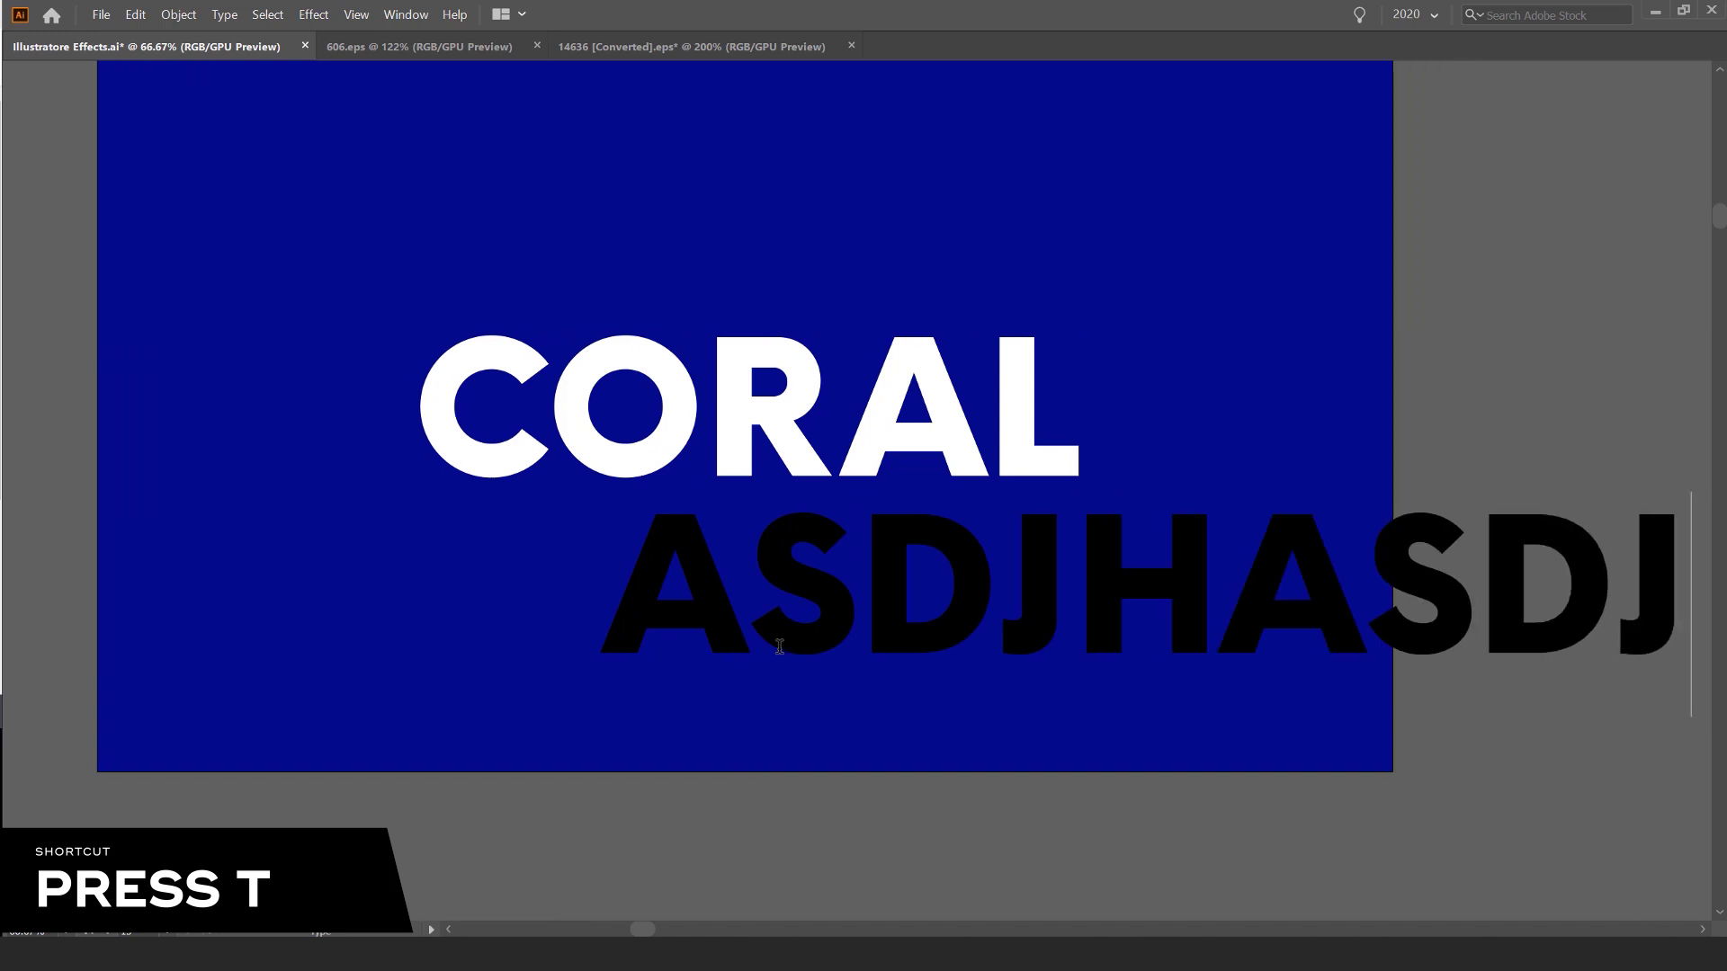
{"action": "key", "text": "Escape"}
{"action": "key", "text": "Delete"}
Draw a straight, slightly rising line across the CORAL text with the Pen tool, about 1388 px wide and 131 px high
{"action": "key", "text": "space"}
{"action": "left_click_drag", "start_coordinate": [758, 360], "coordinate": [843, 424]}
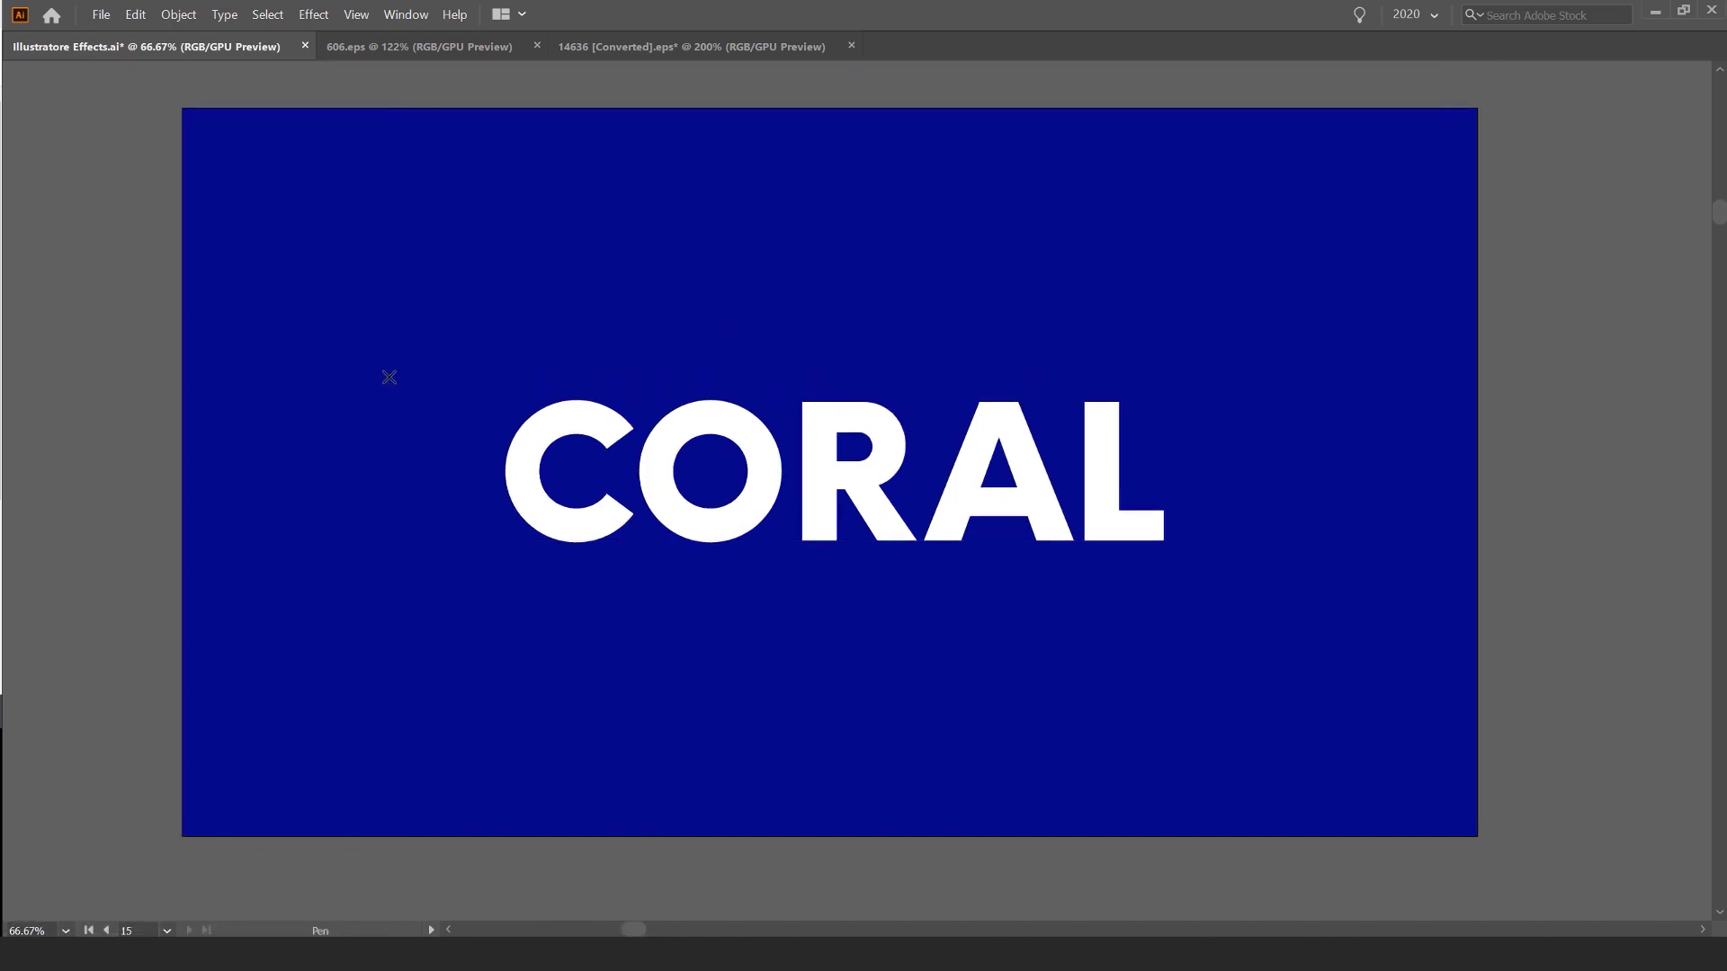
{"action": "left_click", "coordinate": [390, 514]}
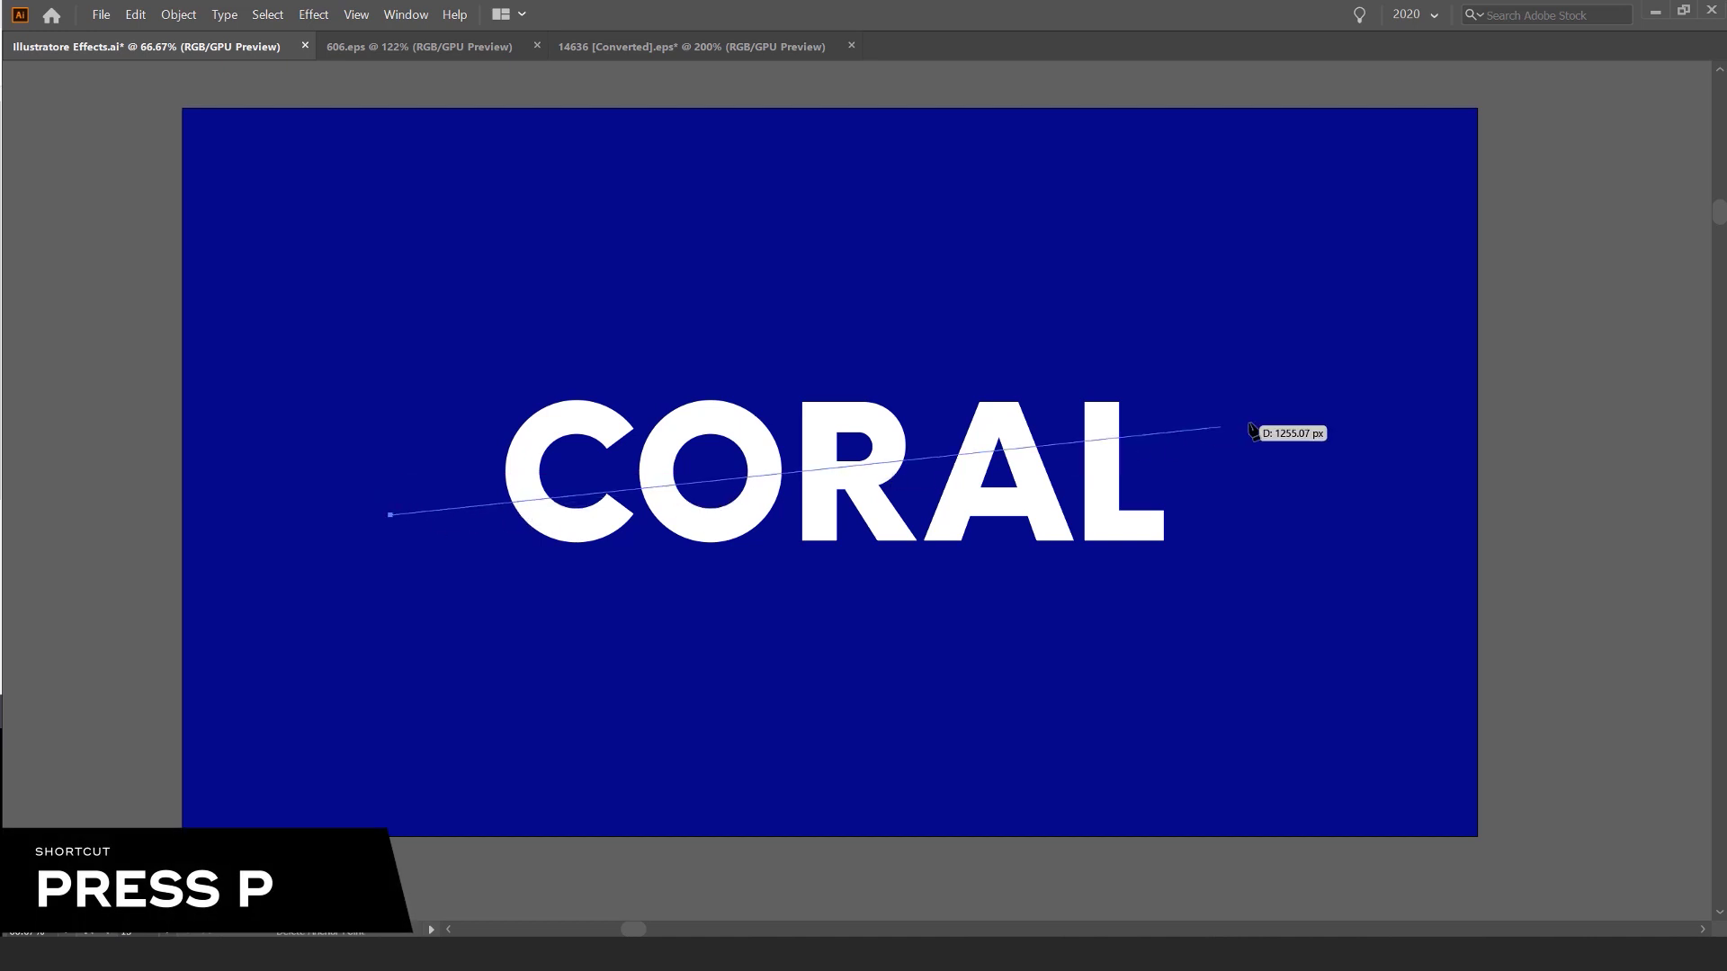
{"action": "left_click", "coordinate": [1327, 426]}
{"action": "key", "text": "v"}
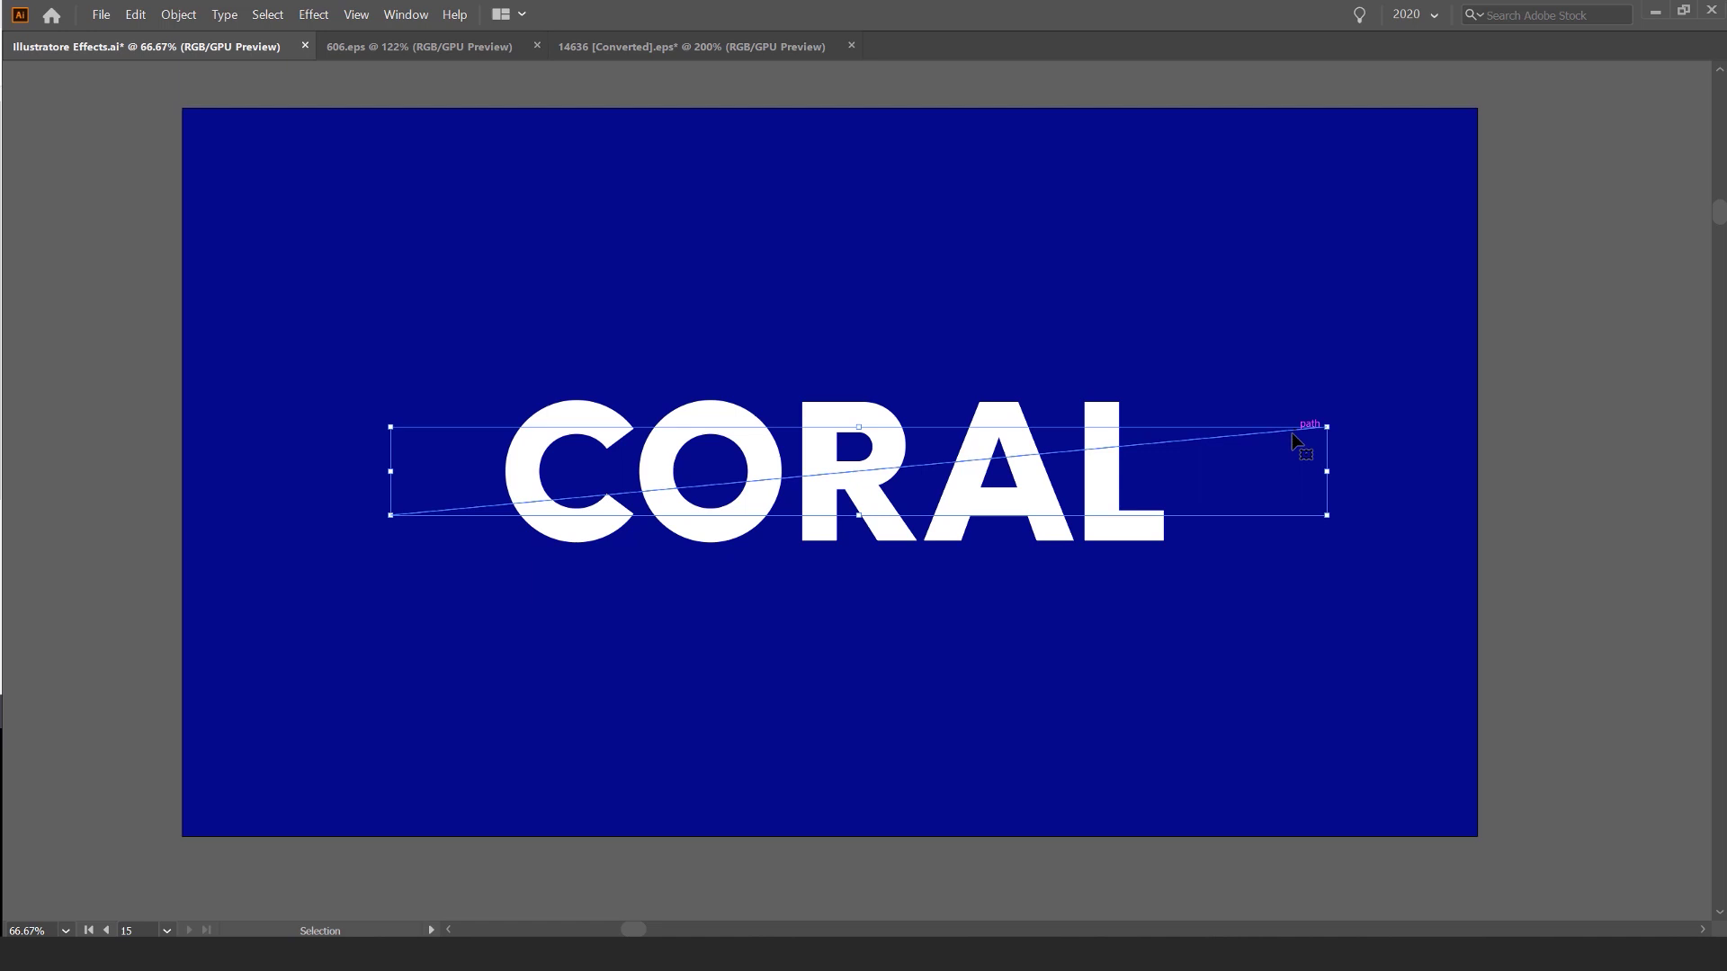
Give the diagonal line an orange stroke and no fill, and deselect it
{"action": "scroll", "coordinate": [1292, 434], "scroll_direction": "up", "scroll_amount": 1}
{"action": "key", "text": "Tab"}
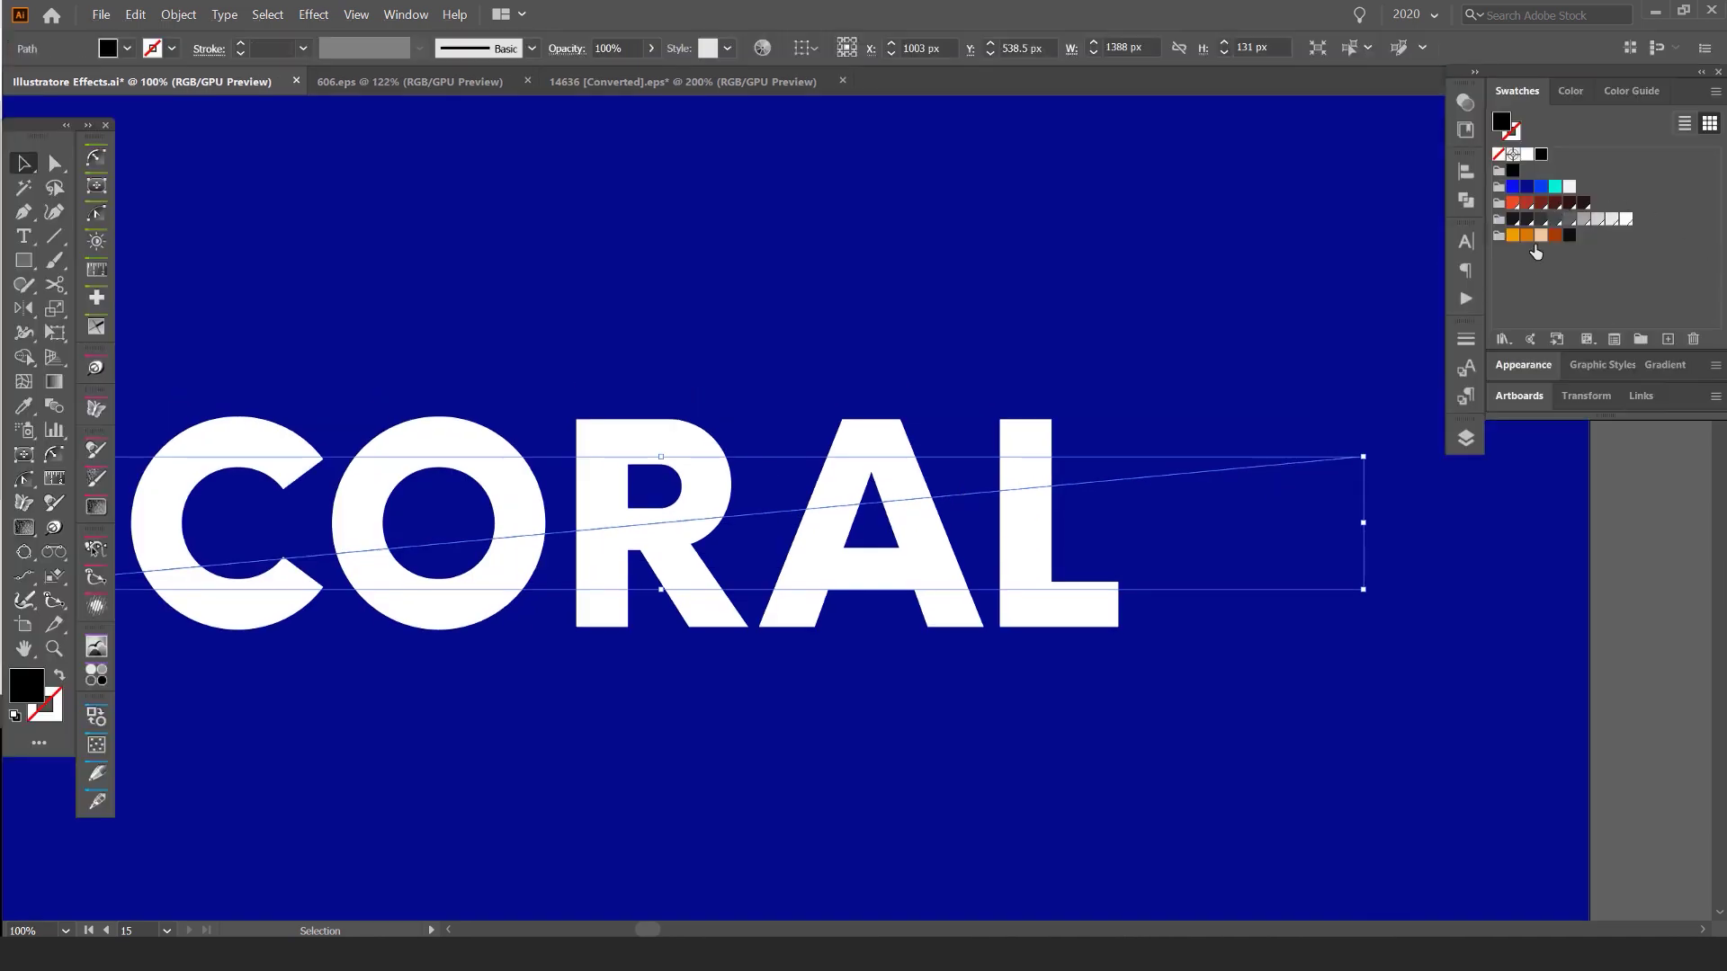
{"action": "left_click", "coordinate": [1513, 236]}
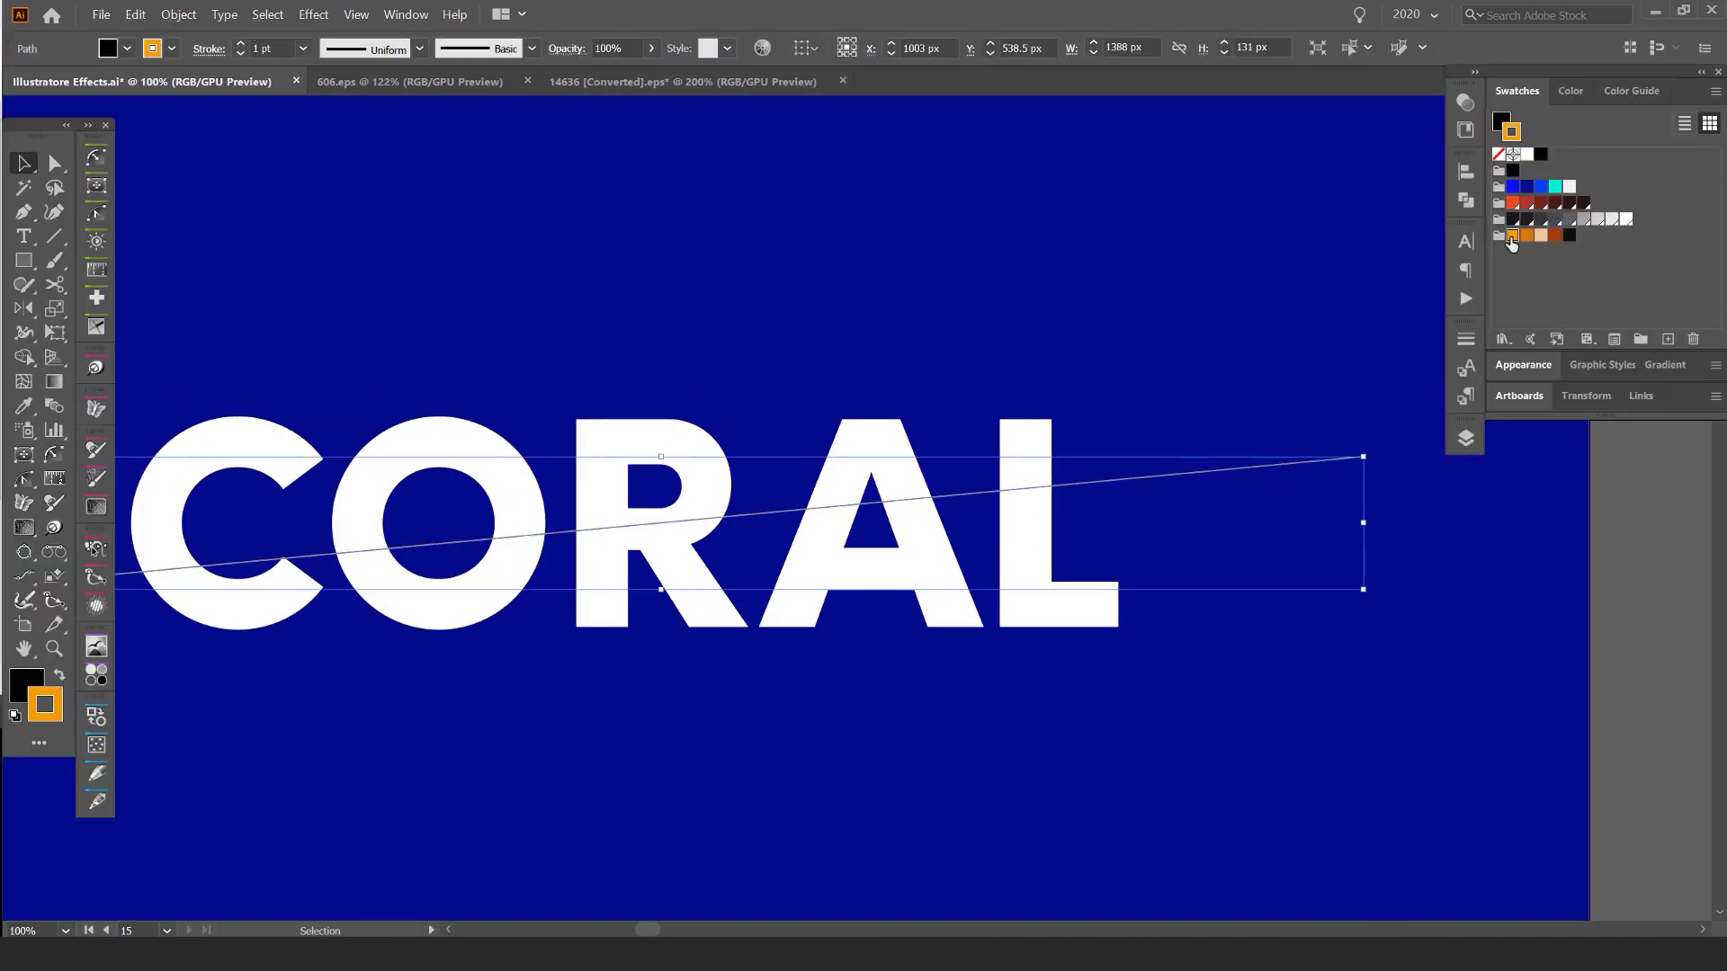
{"action": "key", "text": "shift+x"}
{"action": "left_click", "coordinate": [1325, 261]}
{"action": "scroll", "coordinate": [1200, 437], "scroll_direction": "down", "scroll_amount": 1}
{"action": "scroll", "coordinate": [1209, 467], "scroll_direction": "up", "scroll_amount": 1}
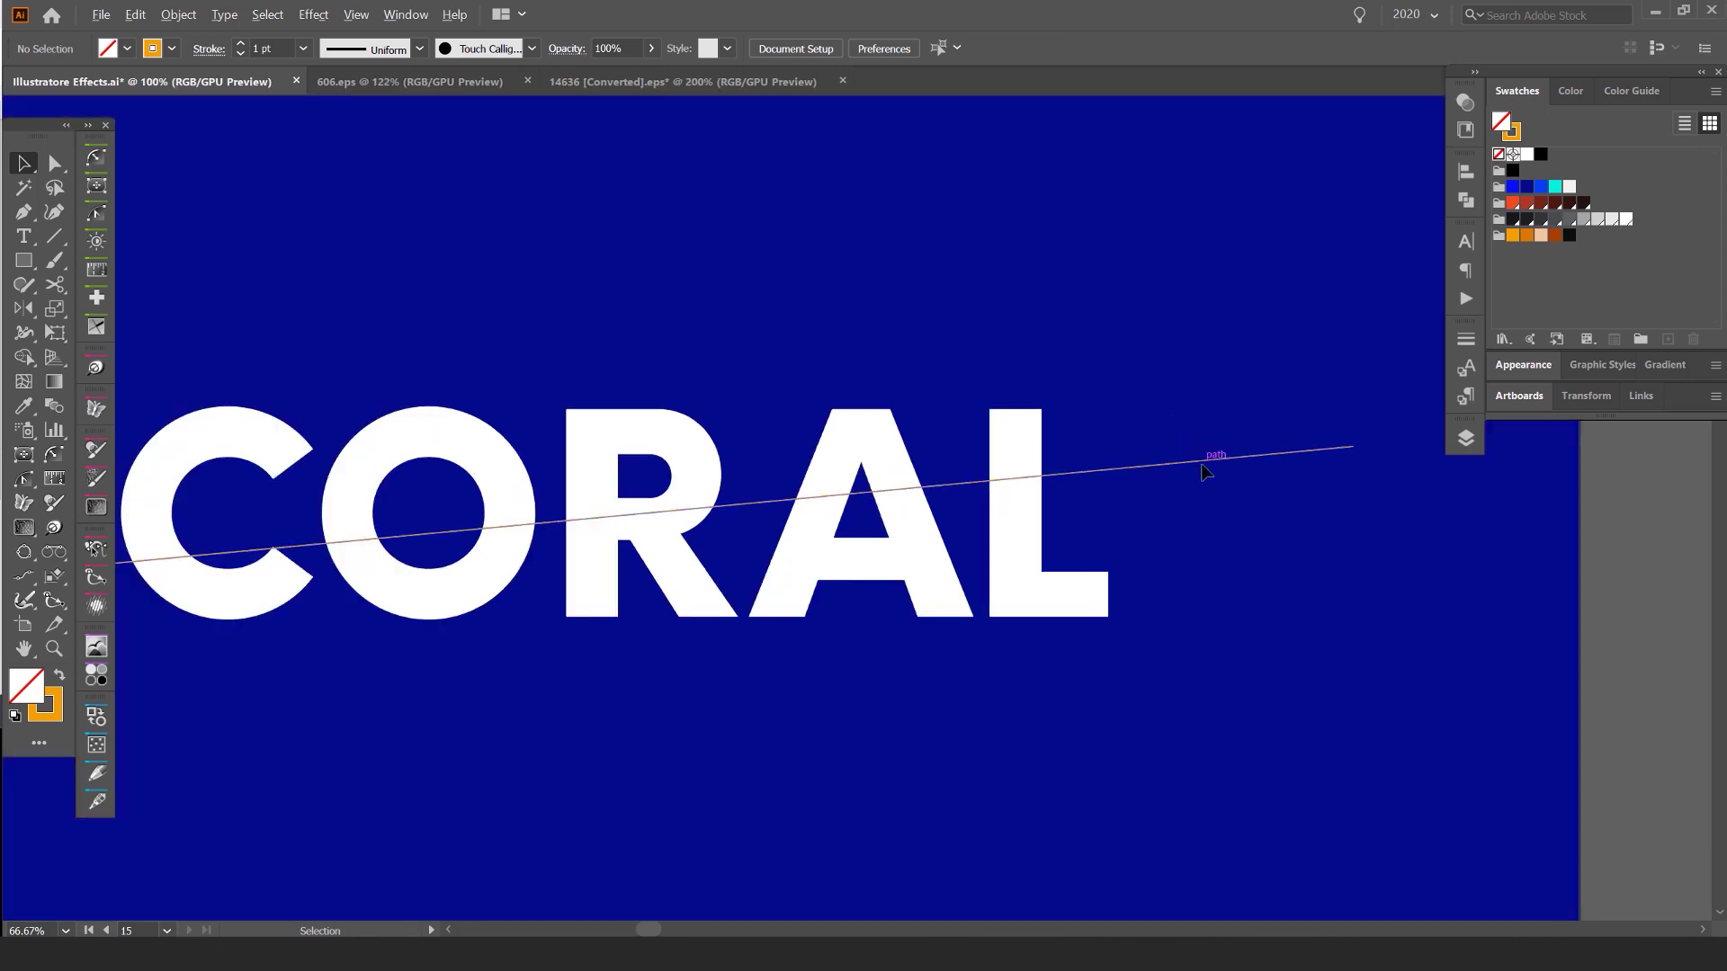
{"action": "left_click_drag", "start_coordinate": [1124, 471], "coordinate": [1298, 393]}
{"action": "scroll", "coordinate": [1168, 270], "scroll_direction": "down", "scroll_amount": 1}
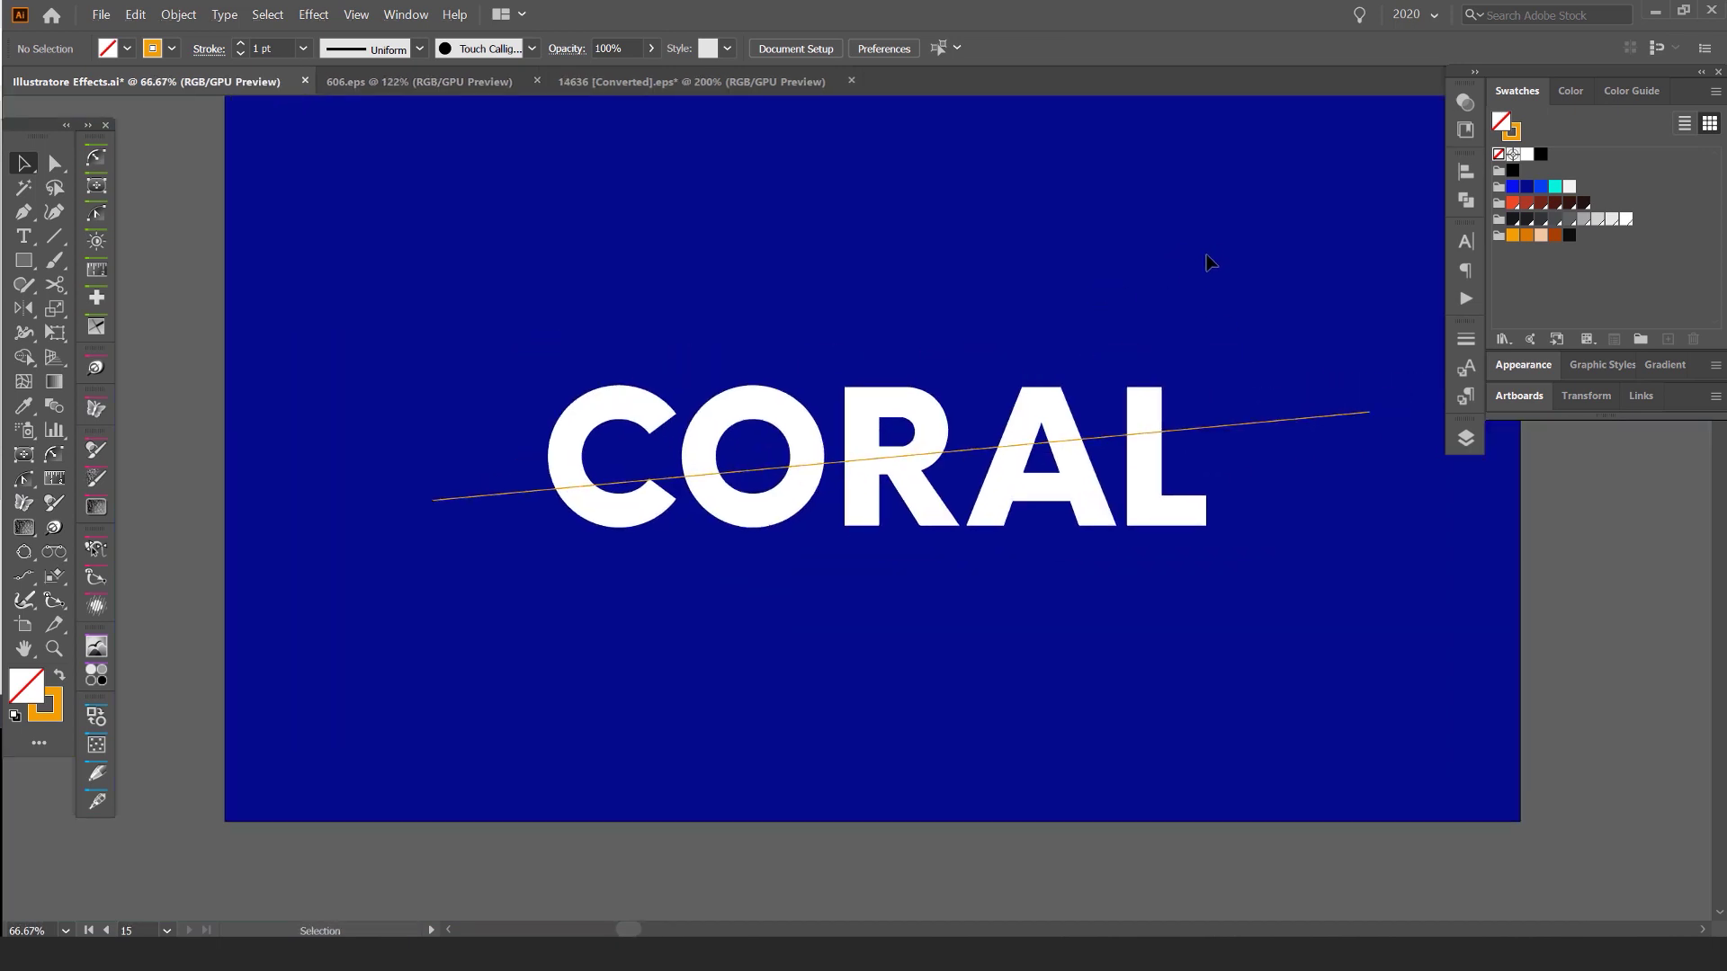
Replace the CORAL wording with "dsfsfsd" to try out the live text
{"action": "key", "text": "ctrl+a"}
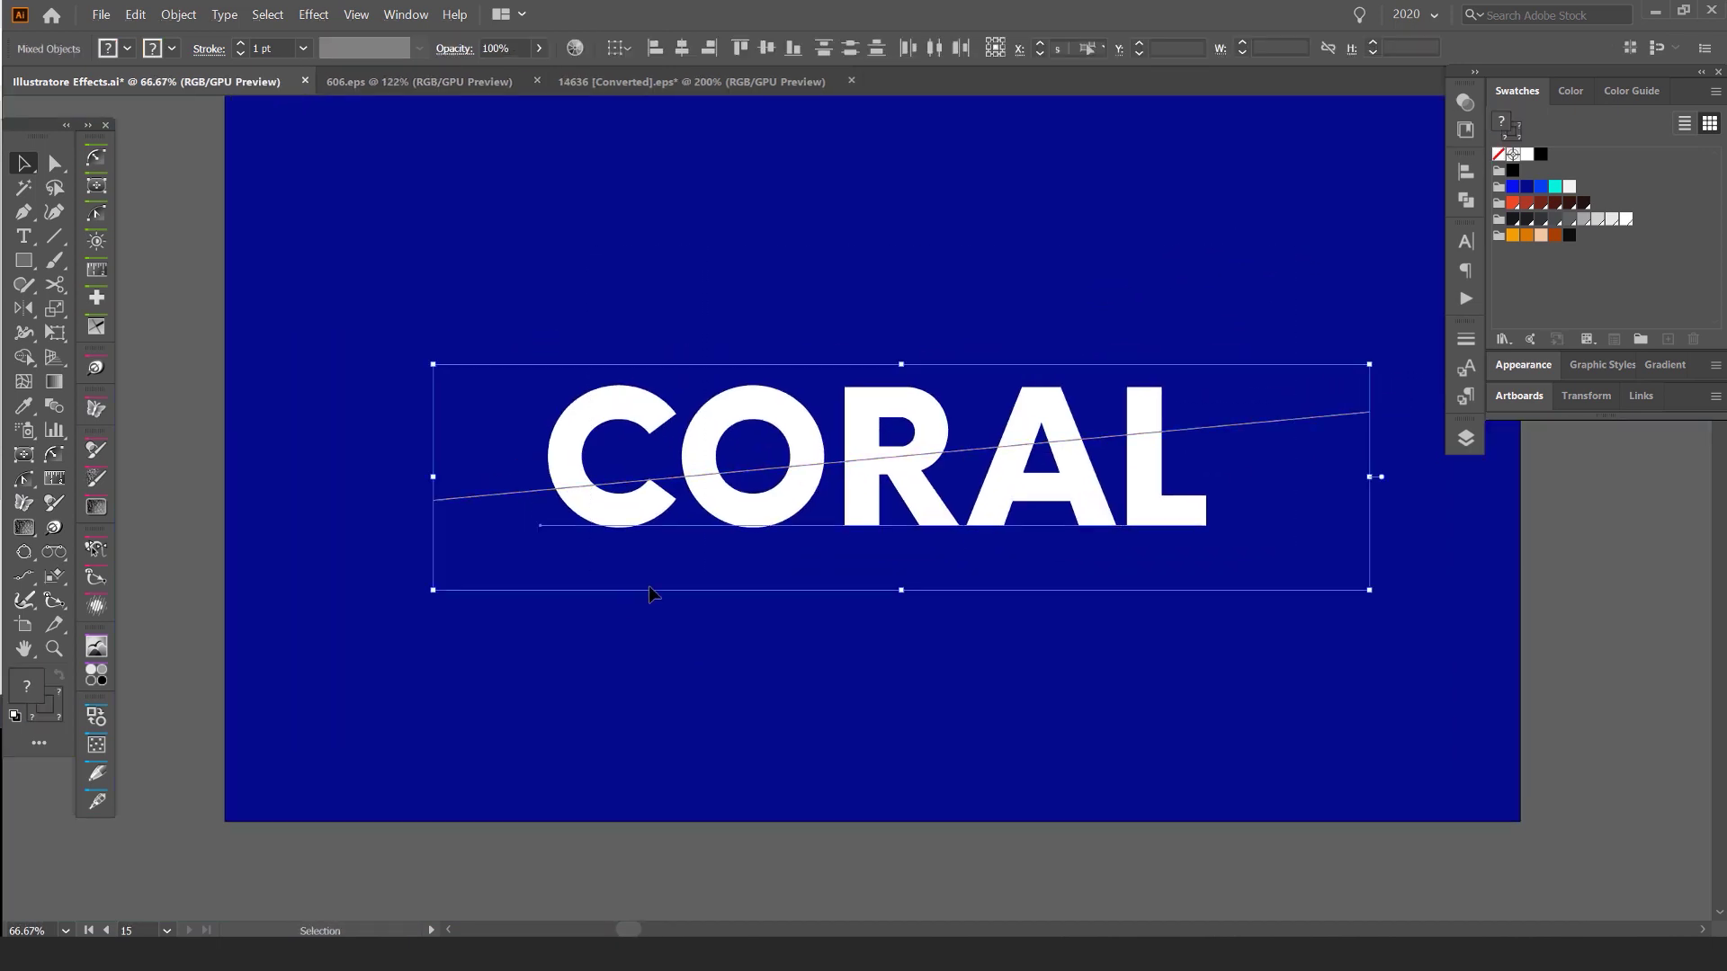
{"action": "scroll", "coordinate": [628, 558], "scroll_direction": "up", "scroll_amount": 1}
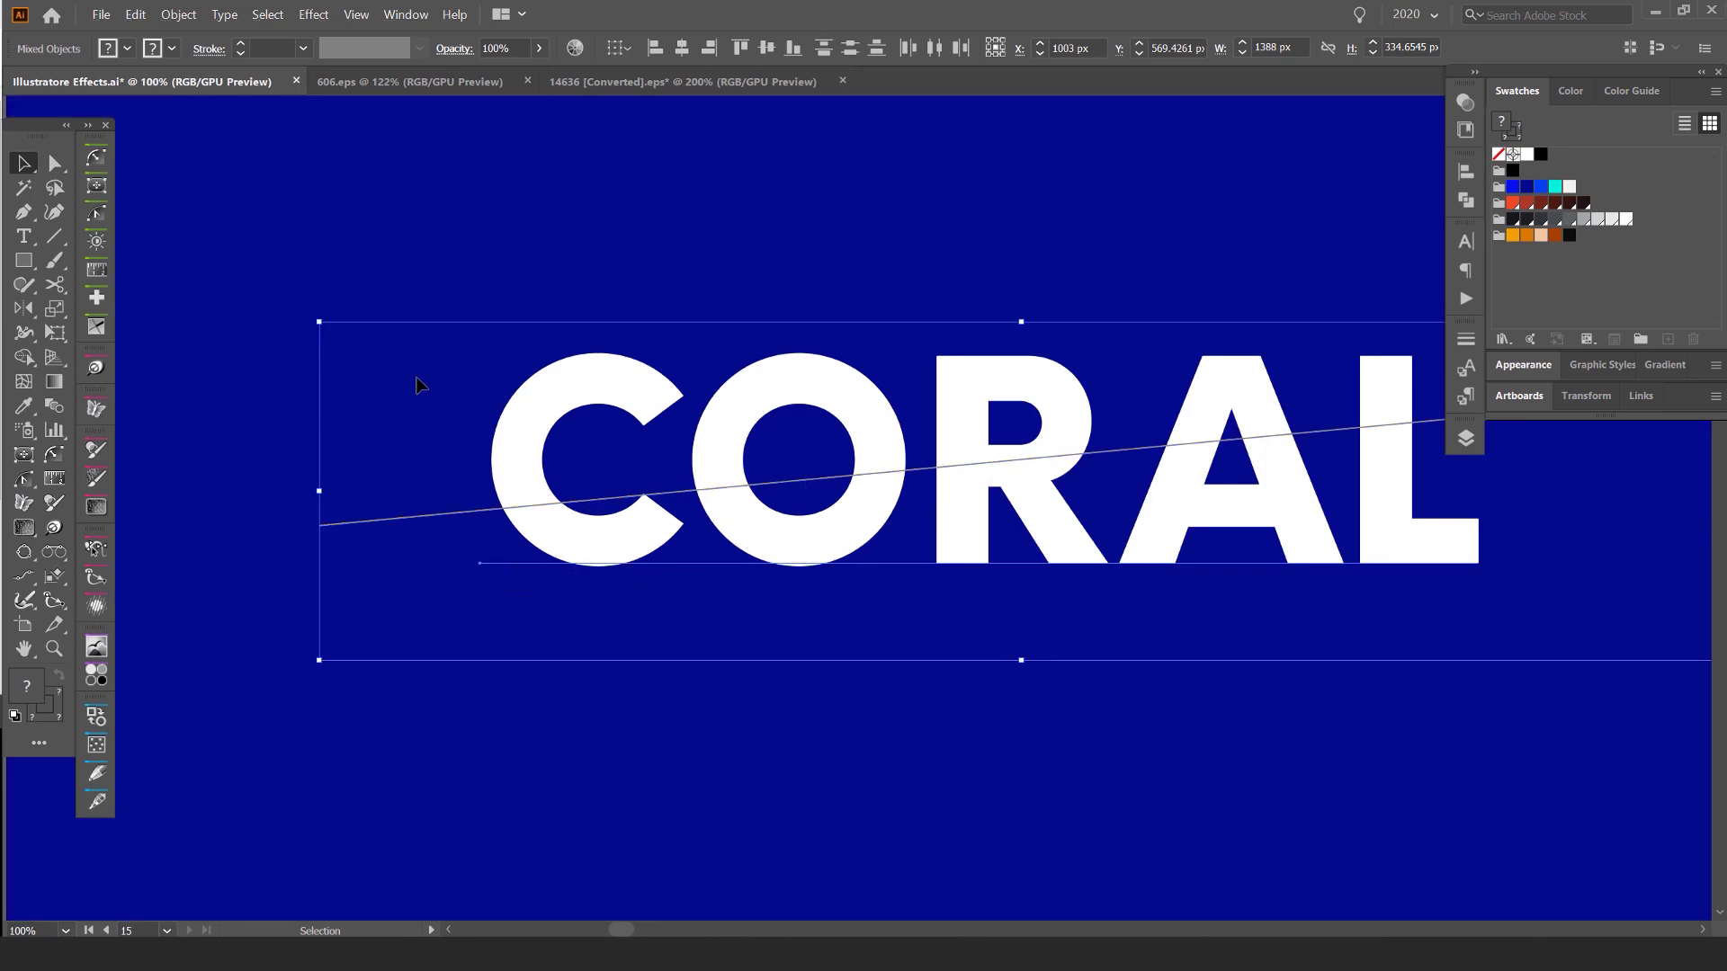
{"action": "scroll", "coordinate": [551, 619], "scroll_direction": "up", "scroll_amount": 1}
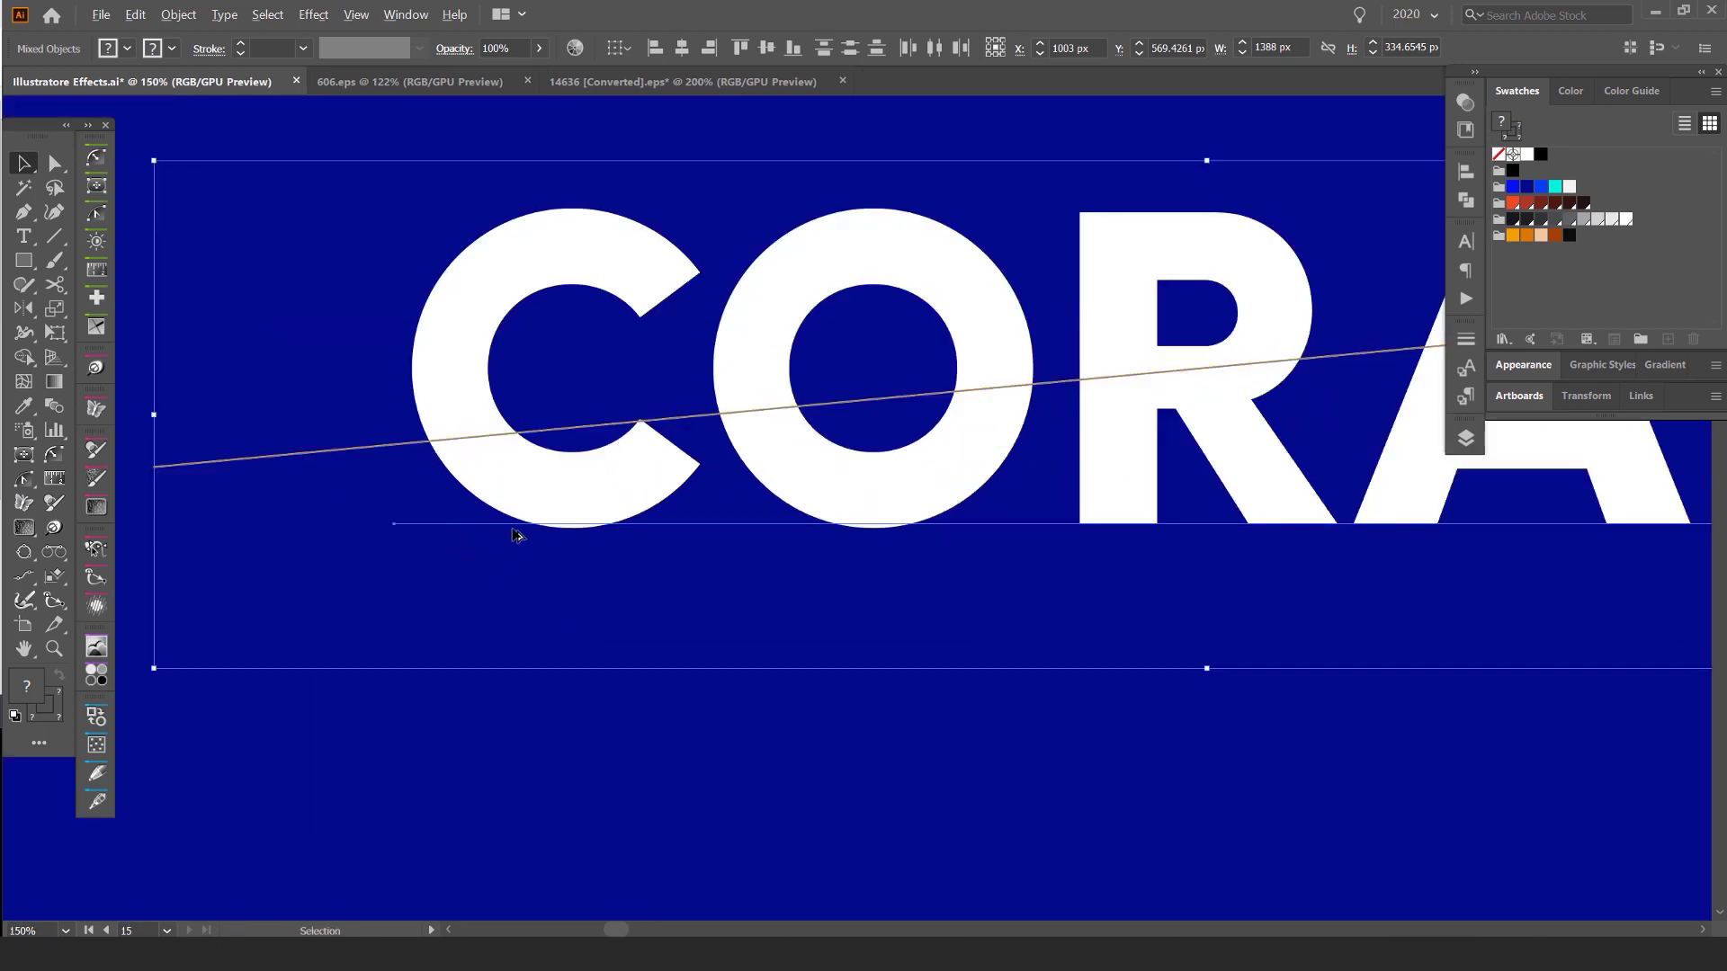
{"action": "scroll", "coordinate": [520, 537], "scroll_direction": "down", "scroll_amount": 3}
{"action": "scroll", "coordinate": [783, 339], "scroll_direction": "up", "scroll_amount": 1}
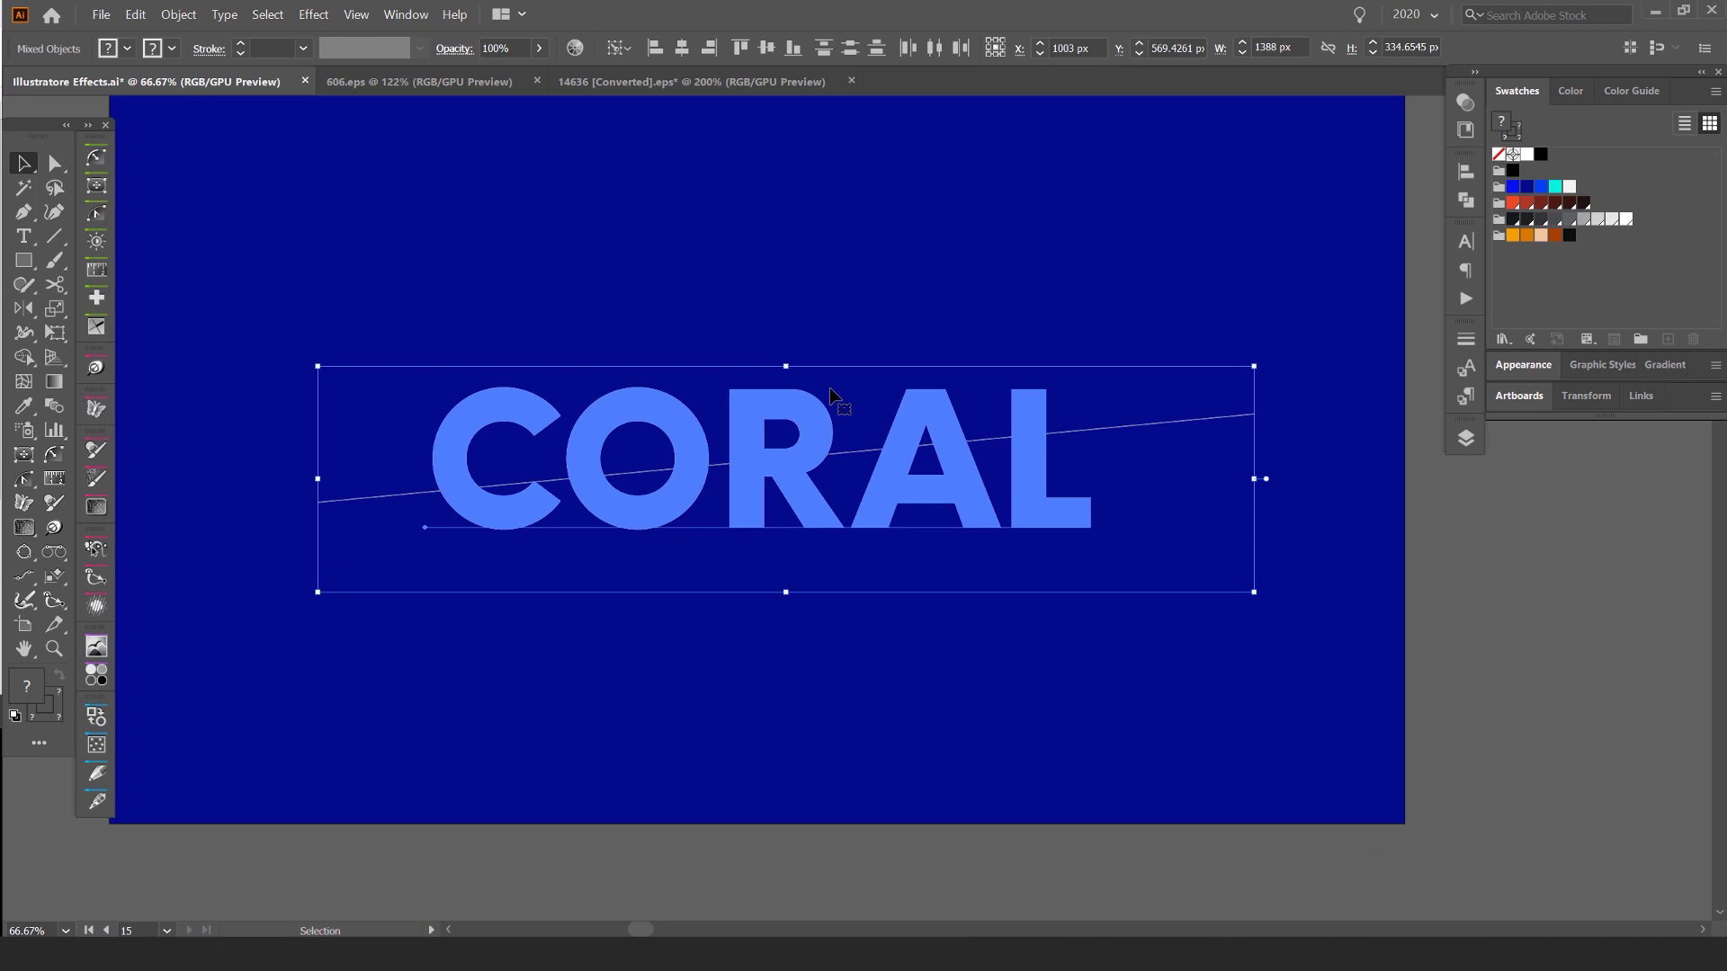
{"action": "double_click", "coordinate": [820, 405]}
{"action": "key", "text": "ctrl+a"}
{"action": "type", "text": "dsfsfsd"}
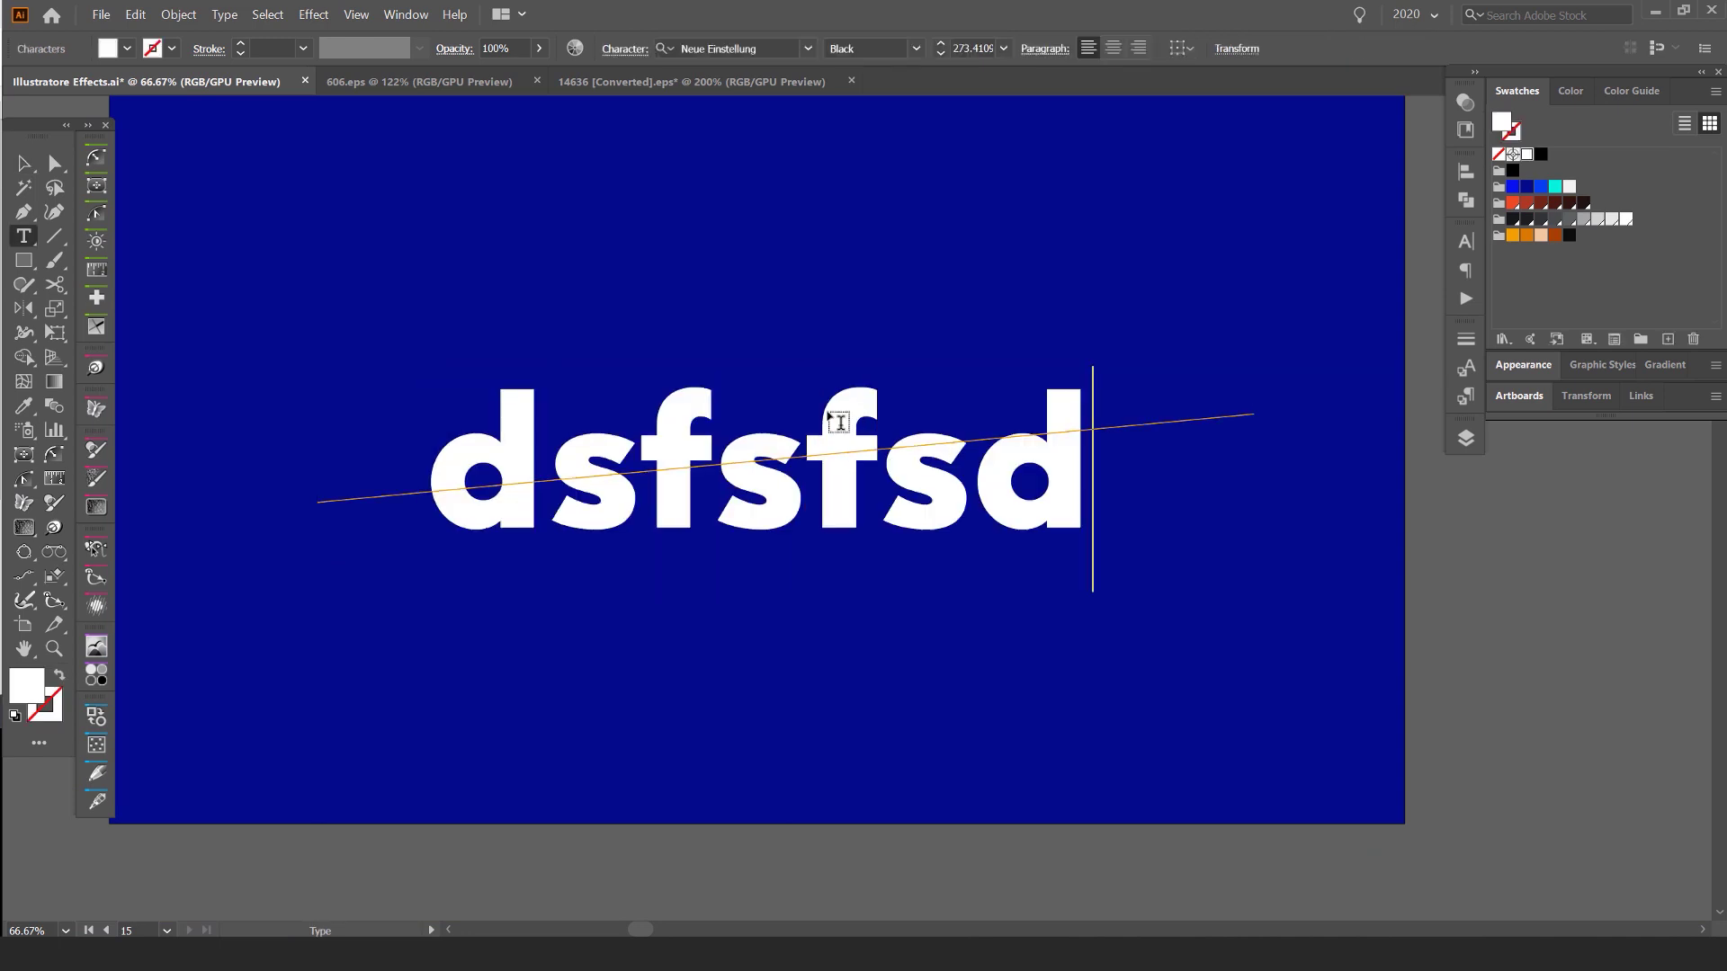
Retype the wording of the live text as "CORAL" in capitals
{"action": "key", "text": "ctrl+a"}
{"action": "type", "text": "corea"}
{"action": "key", "text": "BackSpace"}
{"action": "key", "text": "BackSpace"}
{"action": "key", "text": "BackSpace"}
{"action": "key", "text": "BackSpace"}
{"action": "key", "text": "BackSpace"}
{"action": "type", "text": "CORE"}
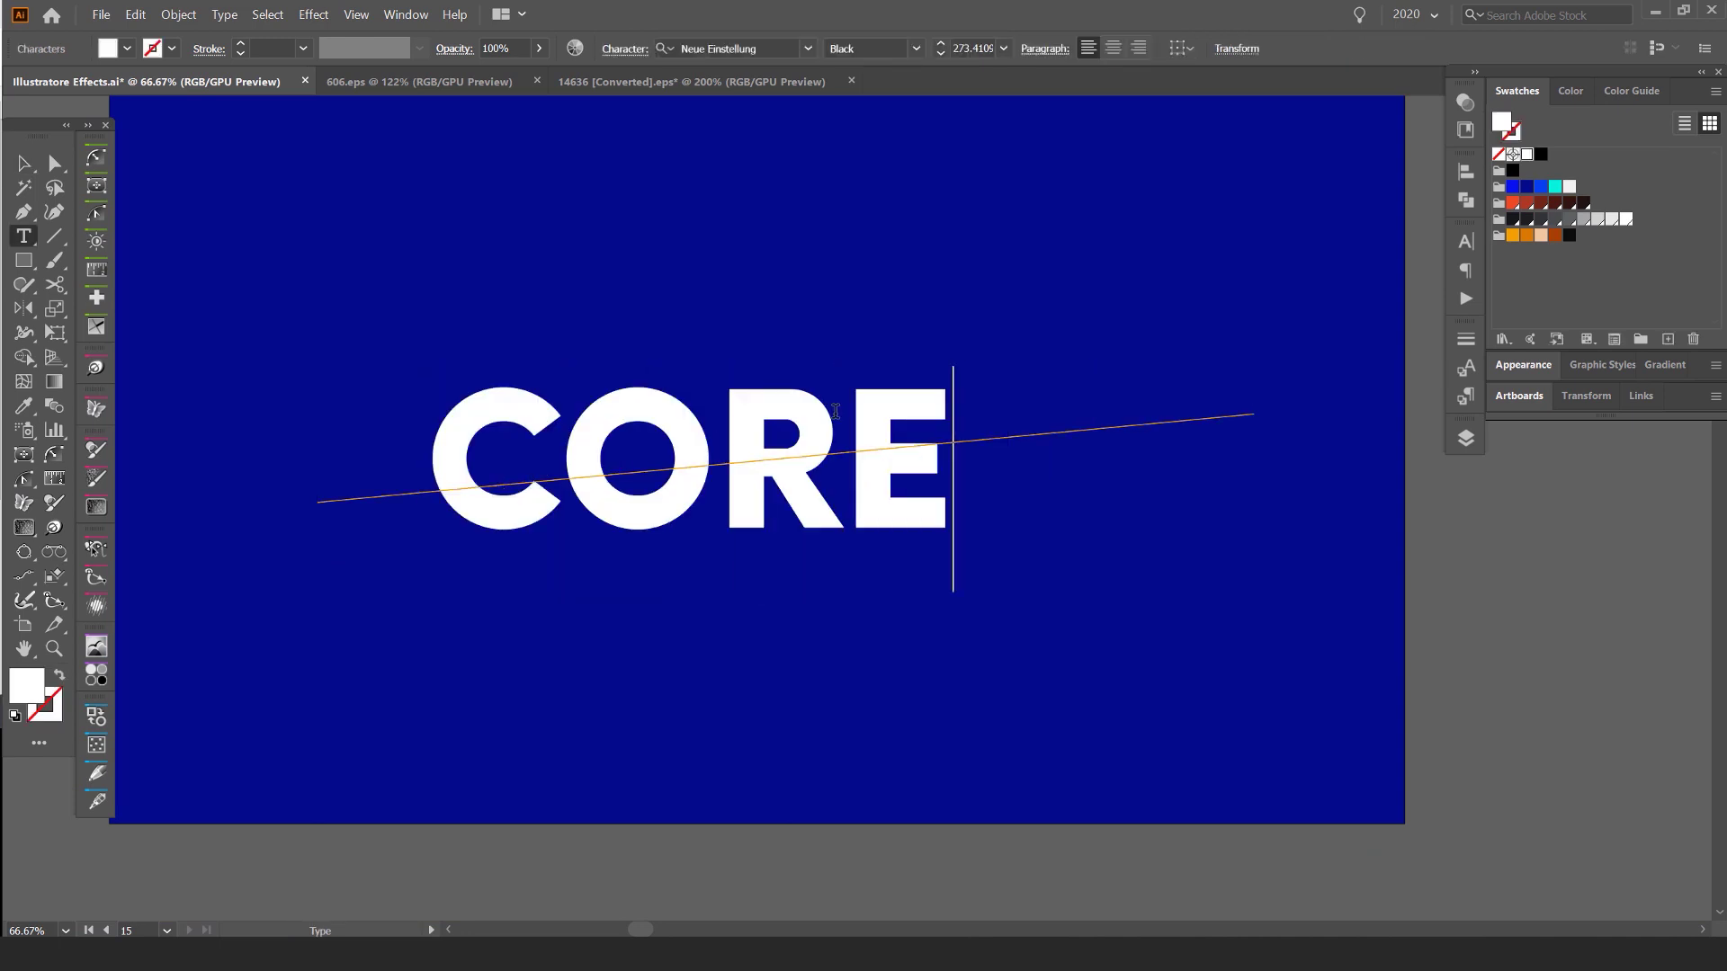
{"action": "key", "text": "BackSpace"}
{"action": "type", "text": "AL"}
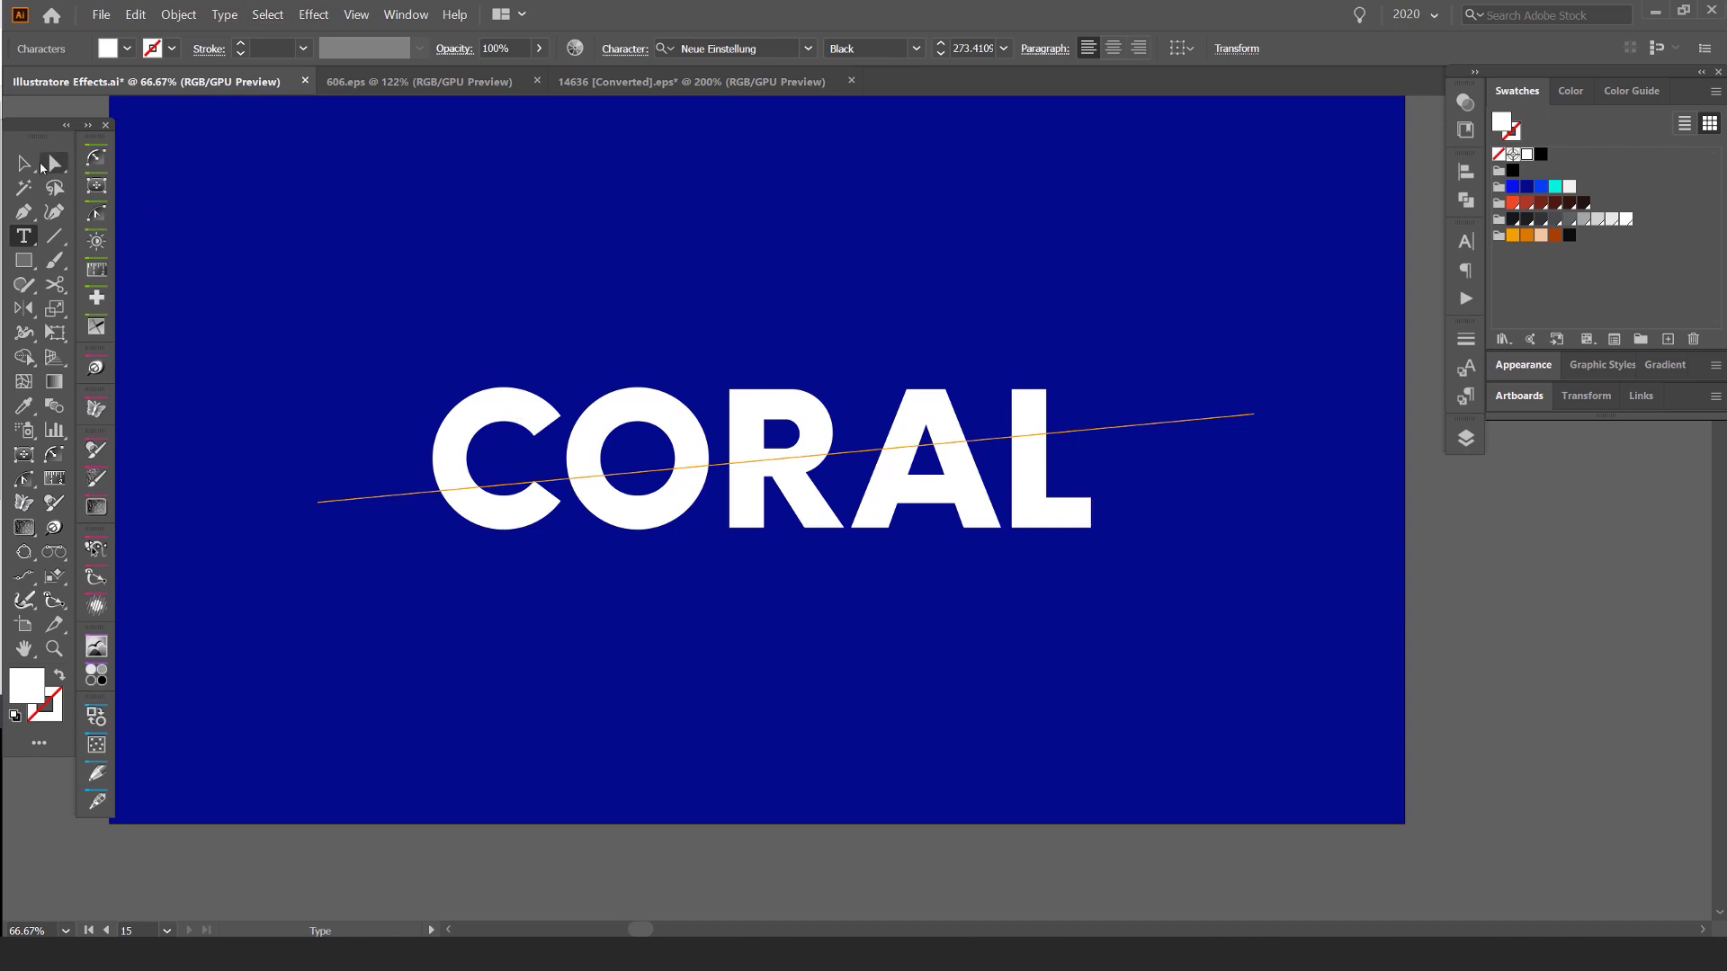
Leave text editing and convert the CORAL text to outlines
{"action": "left_click", "coordinate": [55, 163]}
{"action": "double_click", "coordinate": [50, 158]}
{"action": "key", "text": "Escape"}
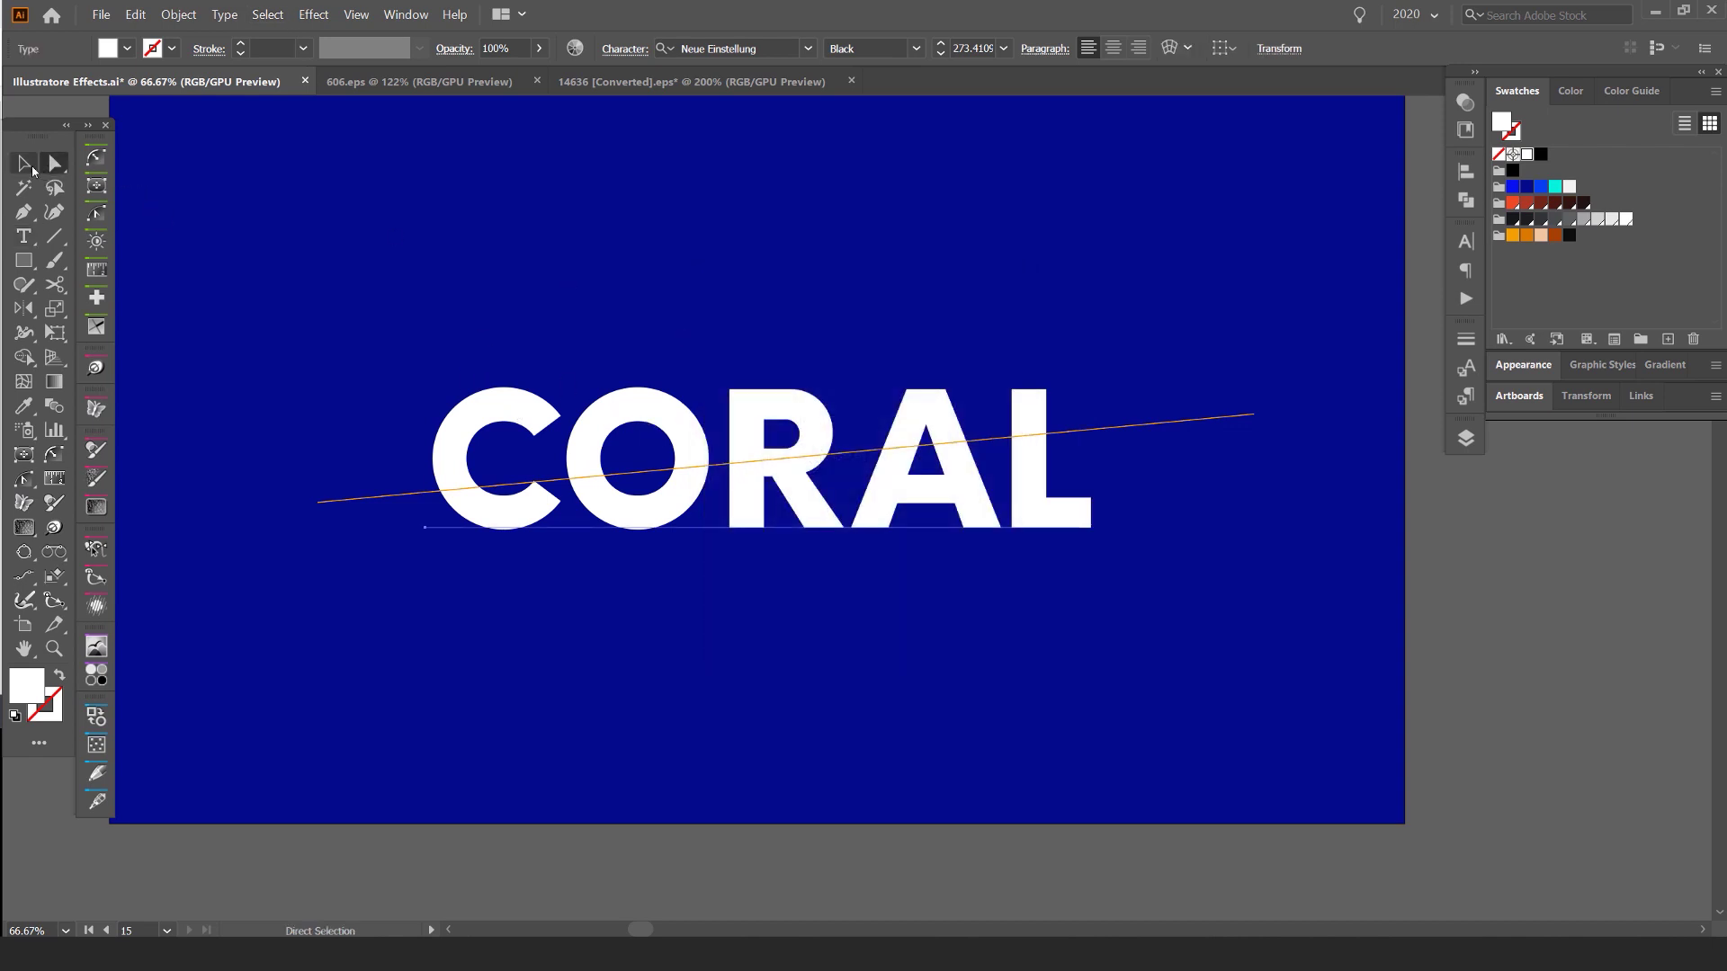
{"action": "left_click", "coordinate": [27, 165]}
{"action": "left_click", "coordinate": [225, 16]}
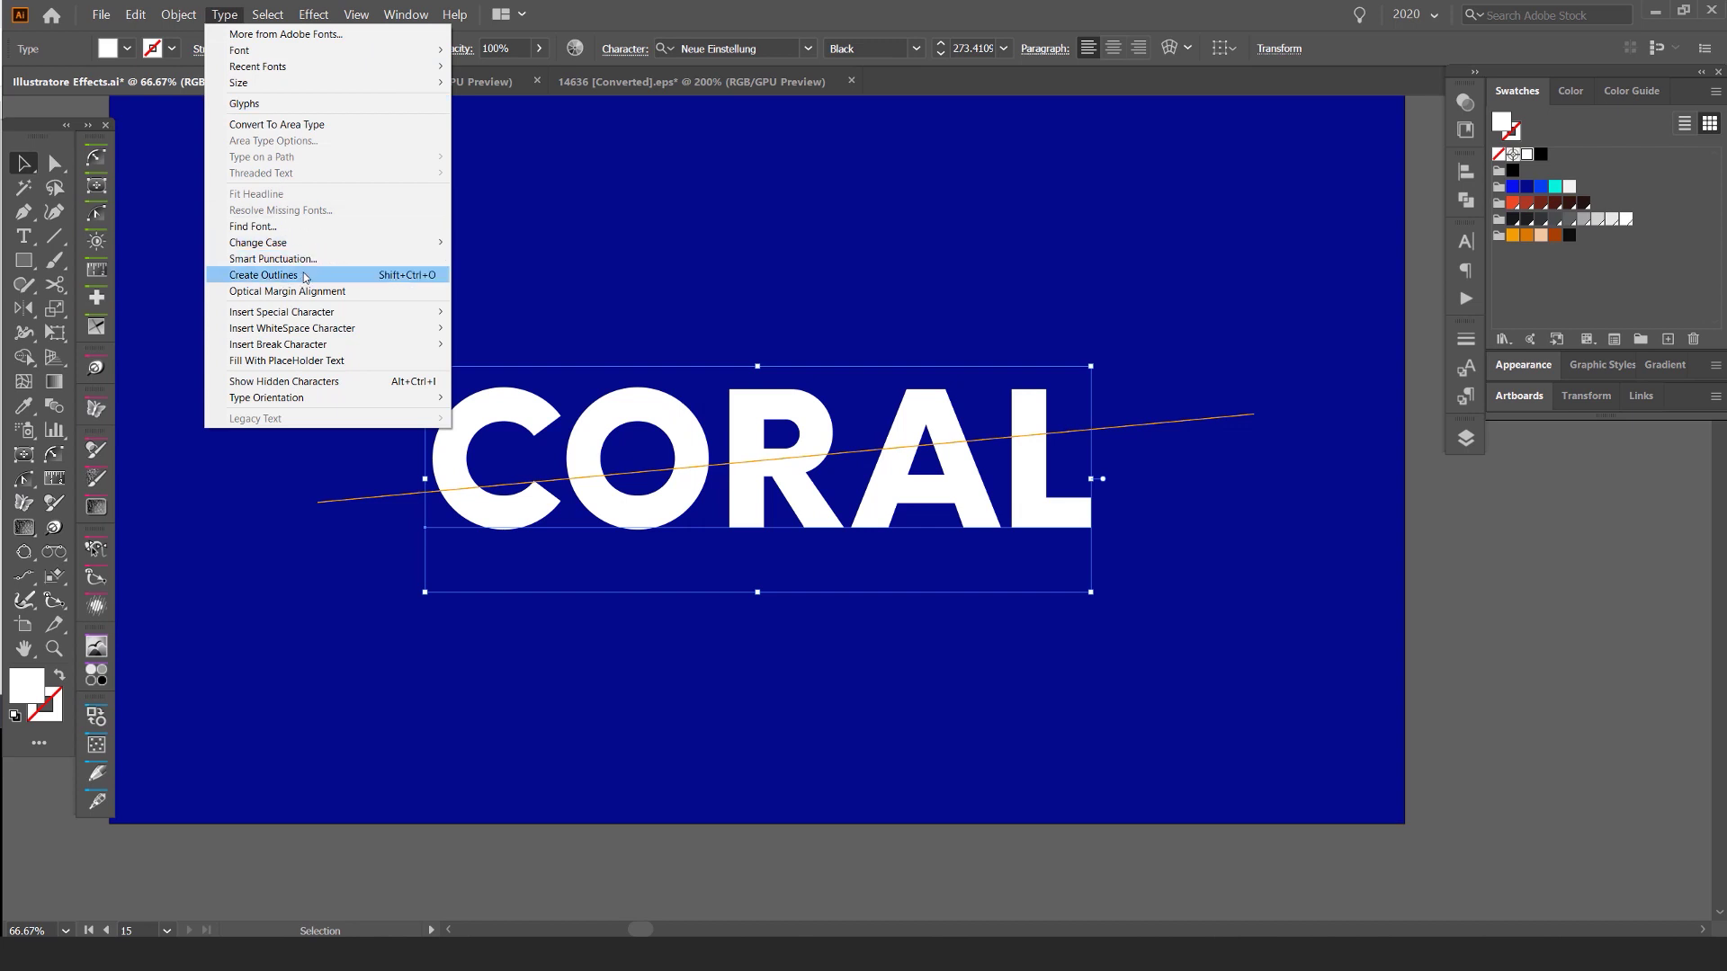
{"action": "left_click", "coordinate": [270, 275]}
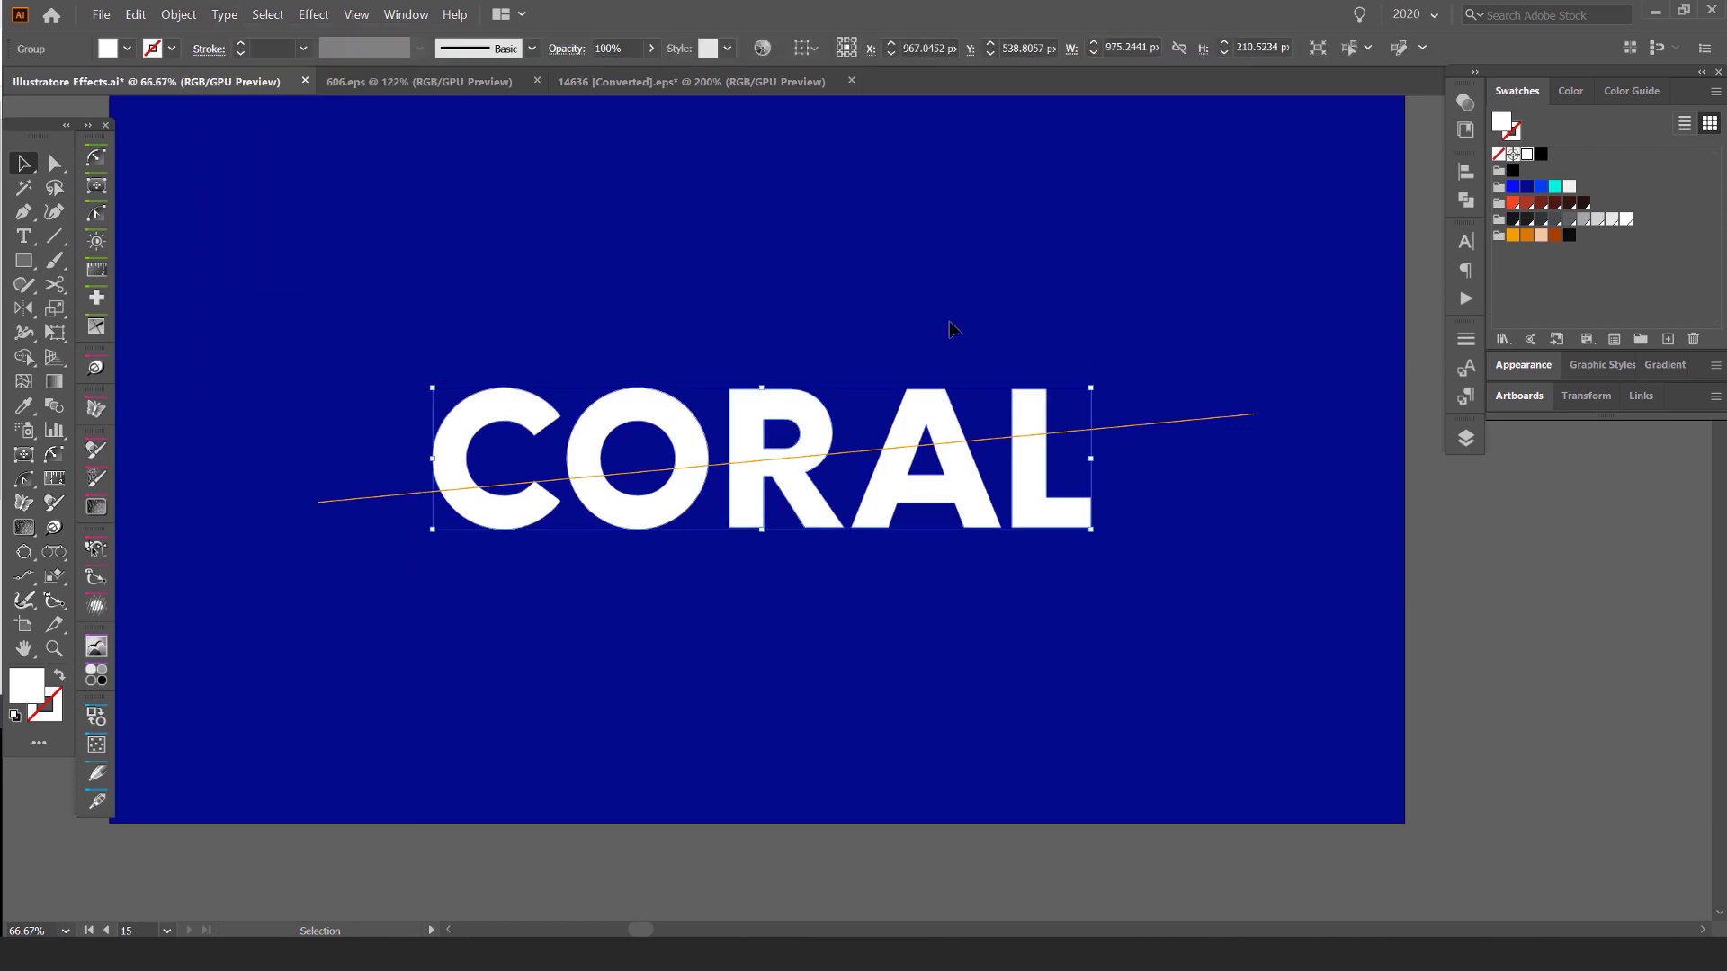
Cut the outlined CORAL lettering along the diagonal line with the Pathfinder Divide operation, and deselect the result
{"action": "left_click", "coordinate": [1127, 381]}
{"action": "left_click", "coordinate": [1120, 427]}
{"action": "left_click_drag", "start_coordinate": [620, 545], "coordinate": [349, 610]}
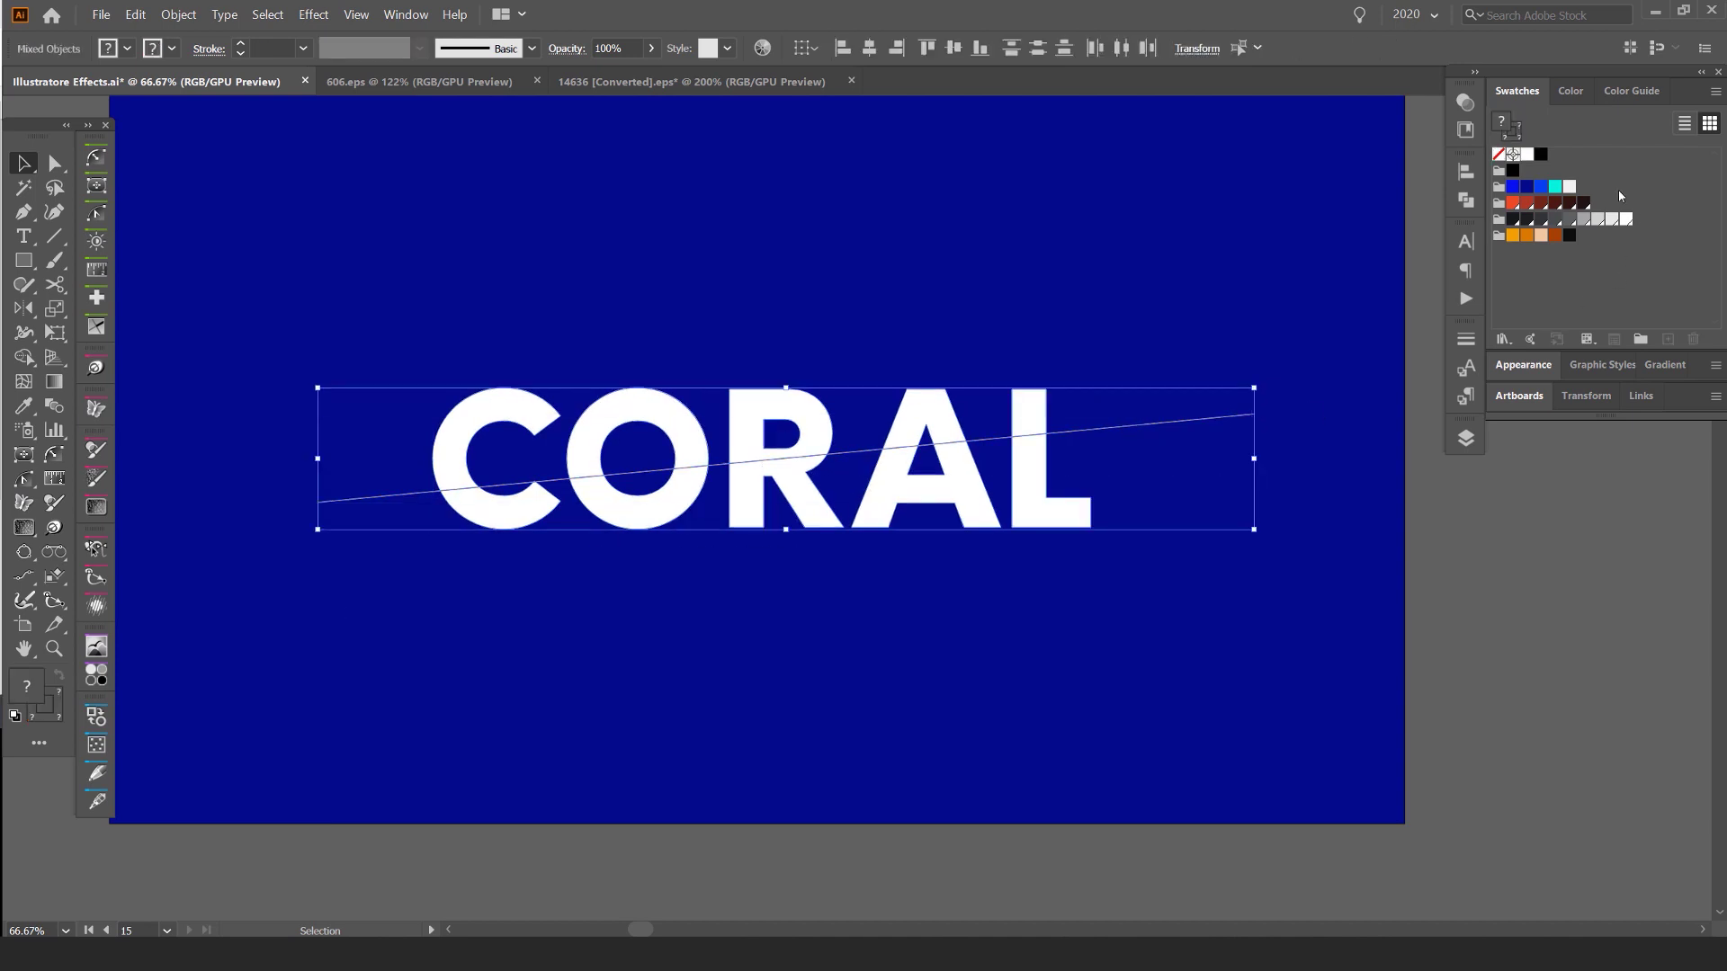
{"action": "left_click", "coordinate": [1466, 203]}
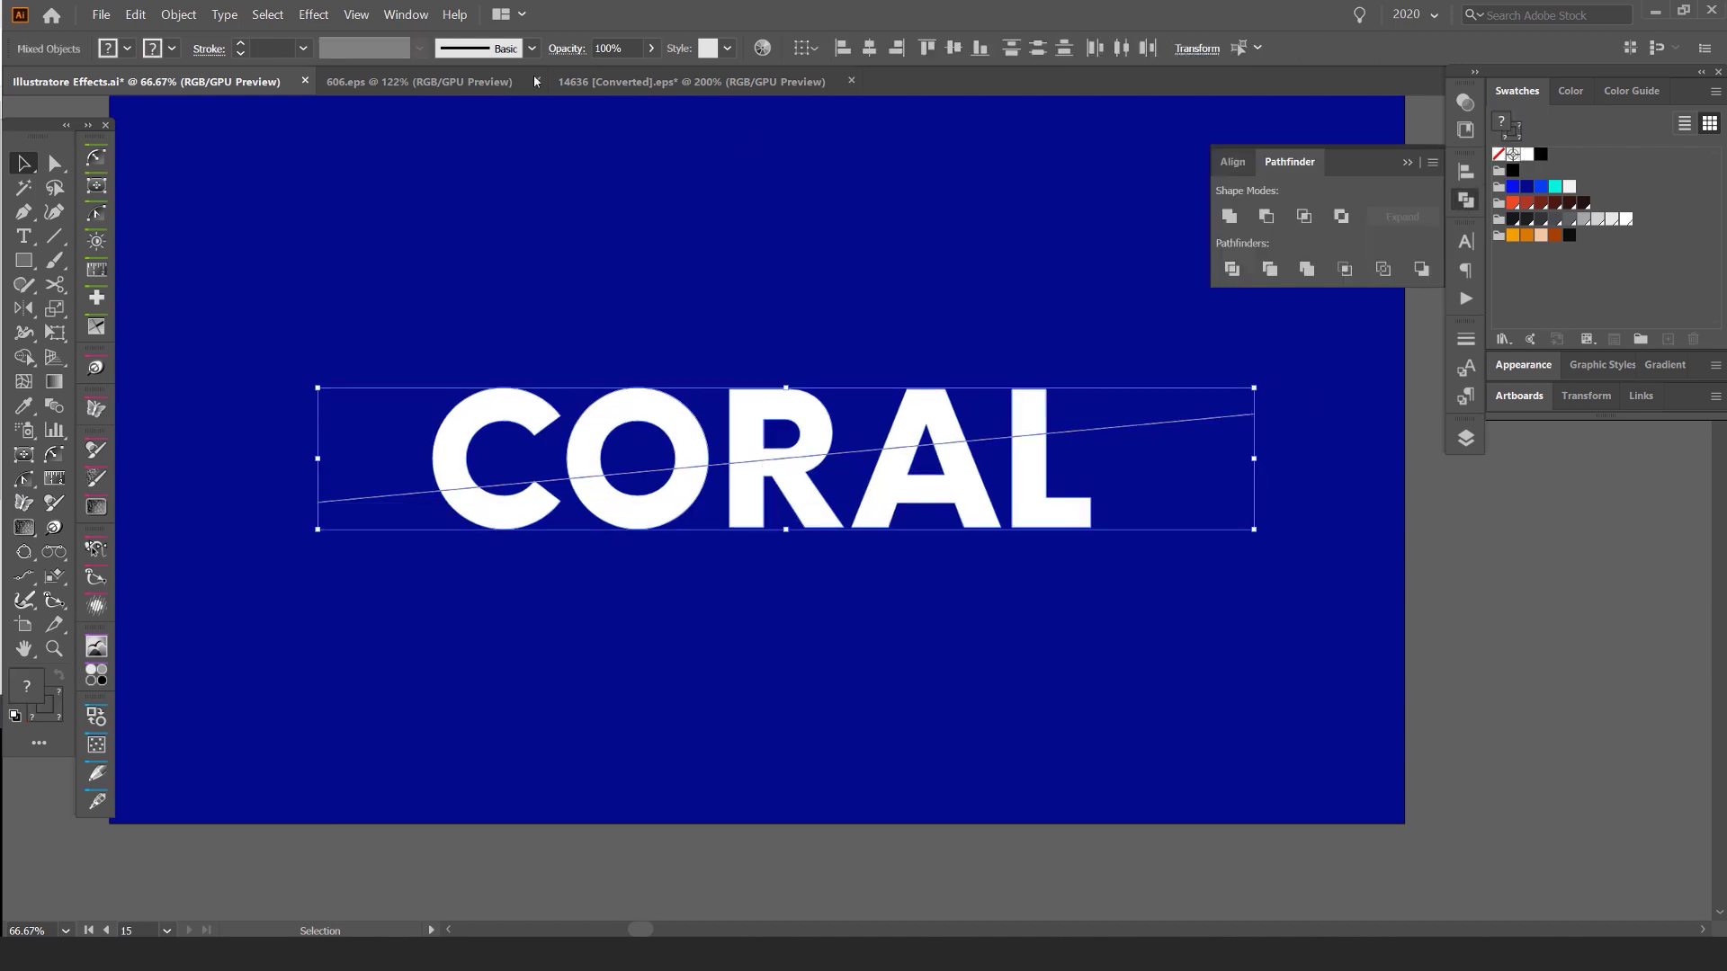
{"action": "left_click", "coordinate": [404, 18]}
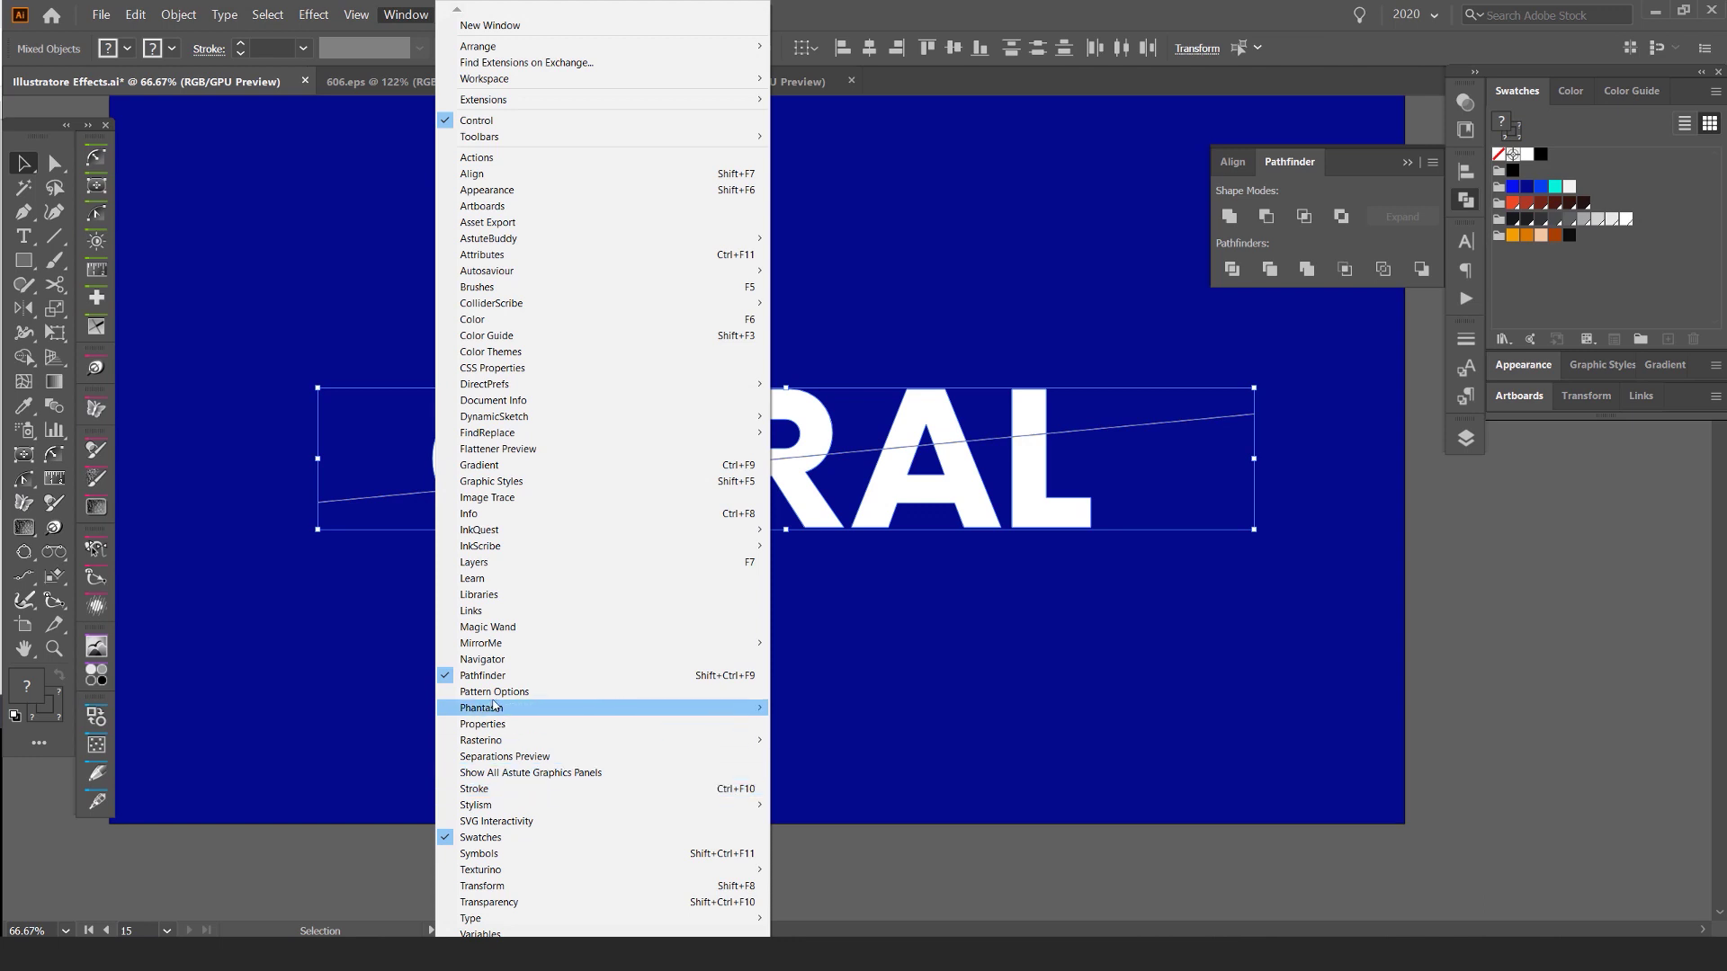
{"action": "left_click", "coordinate": [494, 676]}
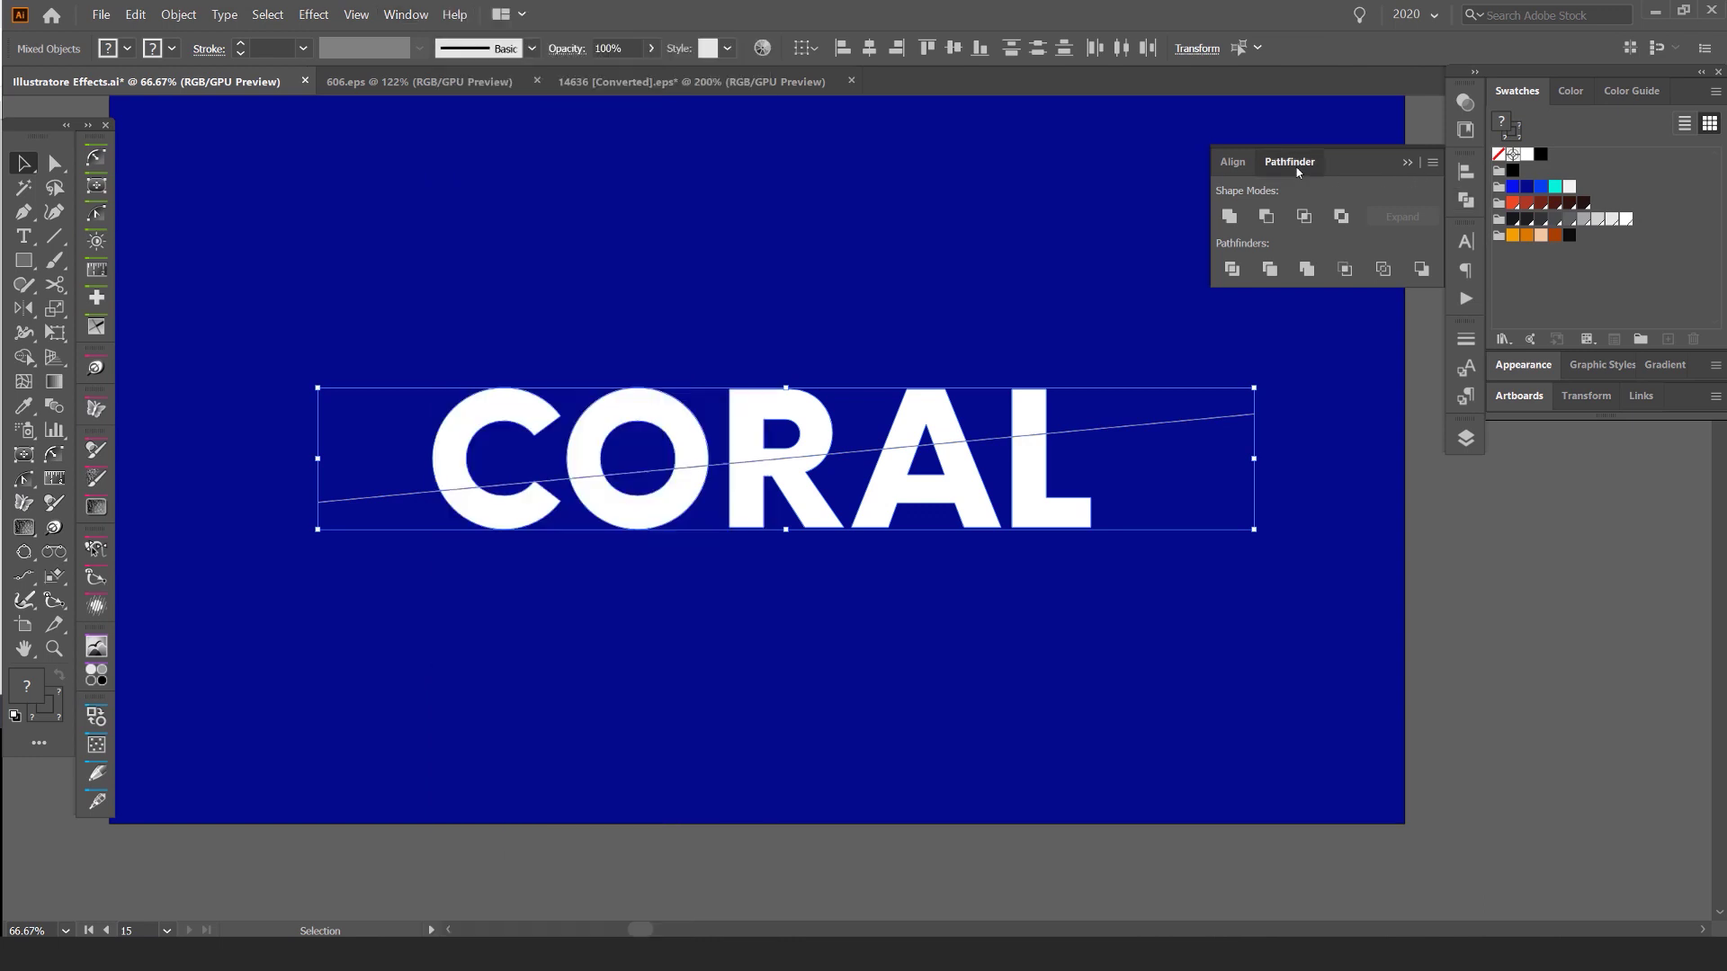
{"action": "left_click", "coordinate": [1360, 196]}
{"action": "key", "text": "ctrl+a"}
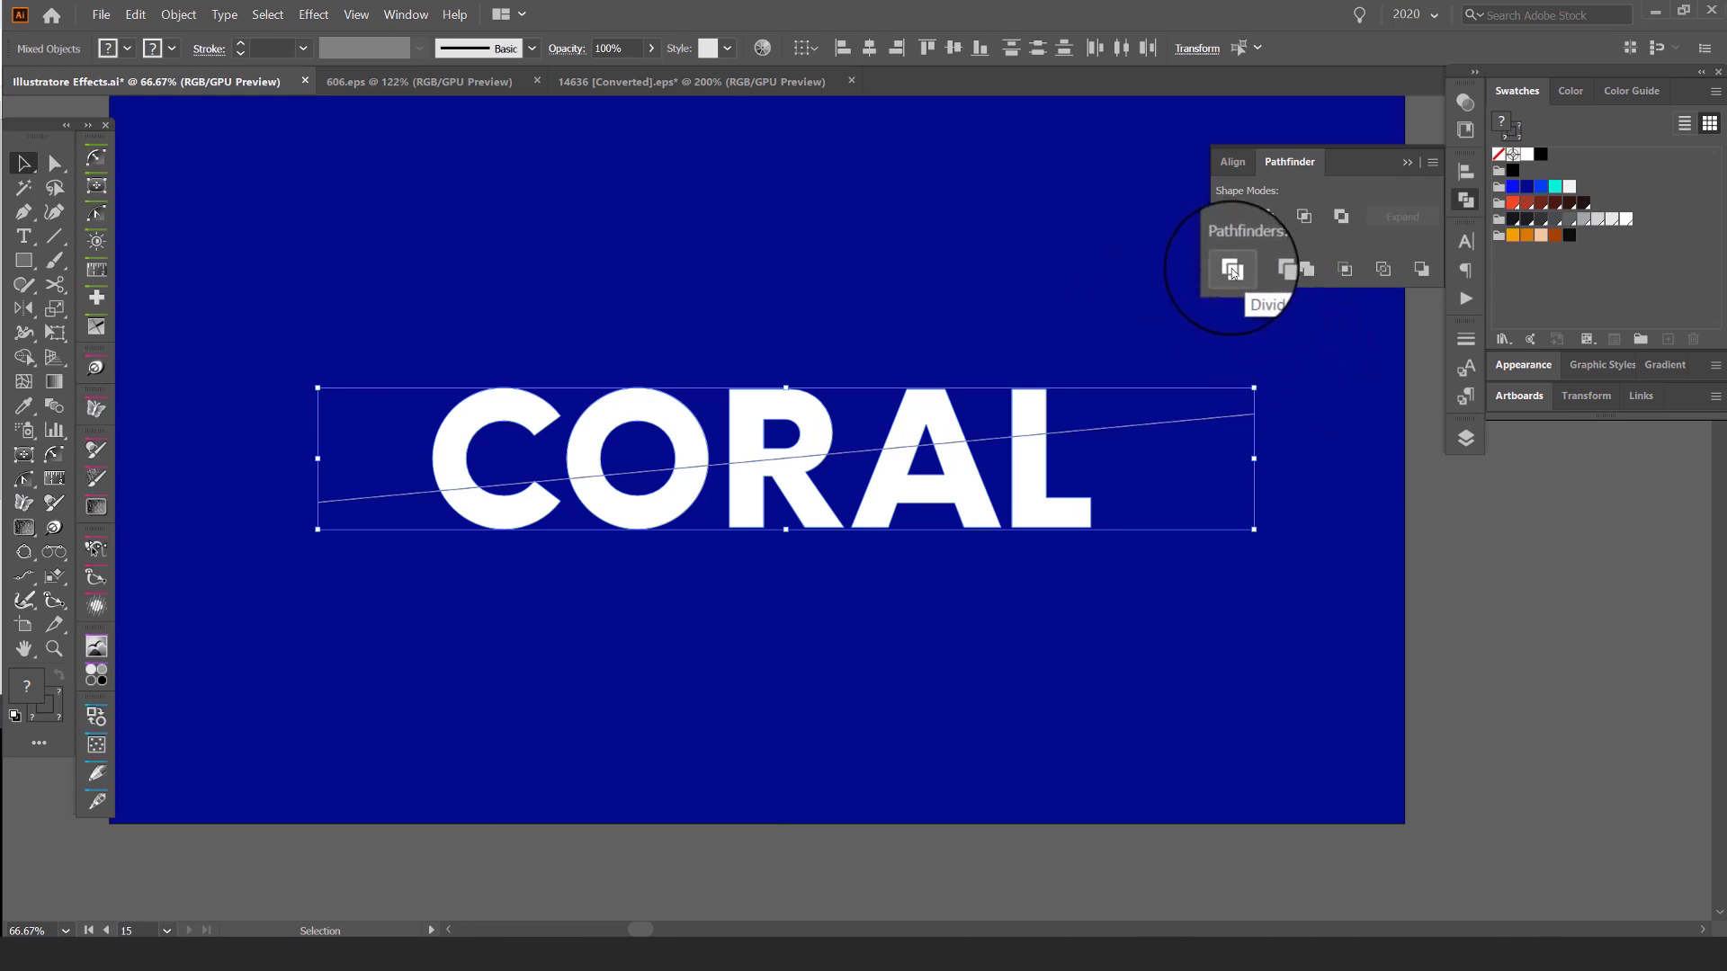
{"action": "left_click", "coordinate": [1232, 271]}
{"action": "left_click", "coordinate": [884, 343]}
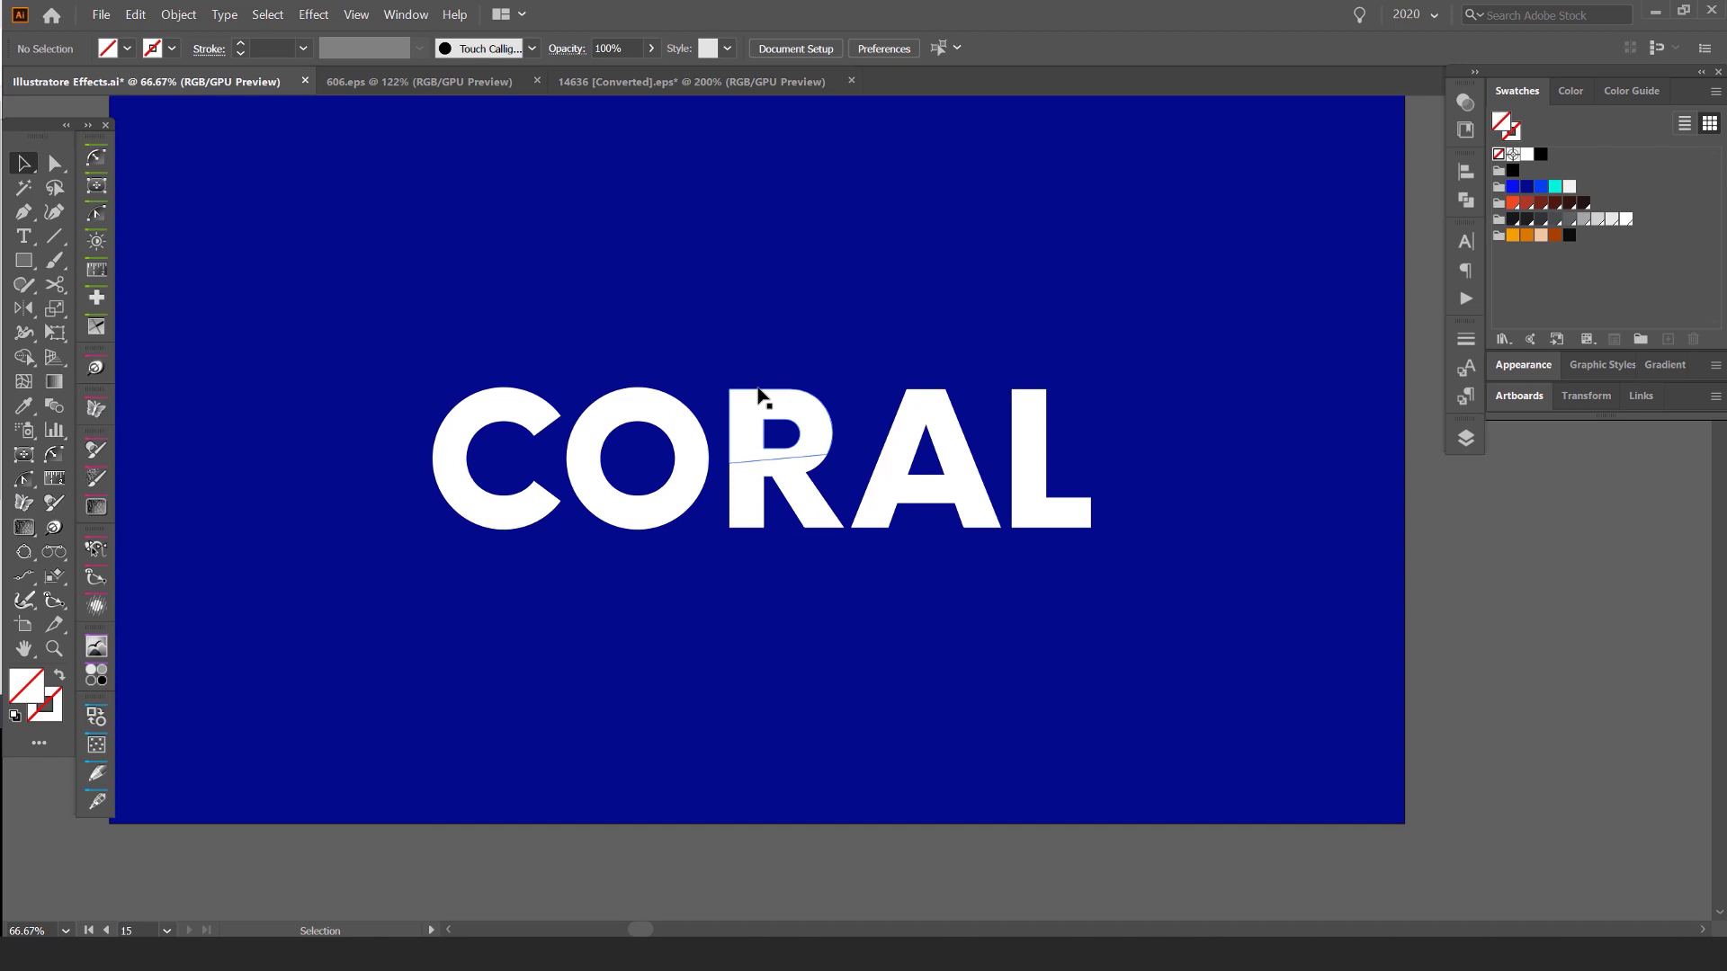
Select the divided CORAL group and examine the cut through the R up close
{"action": "key", "text": "ctrl+1"}
{"action": "left_click", "coordinate": [898, 441]}
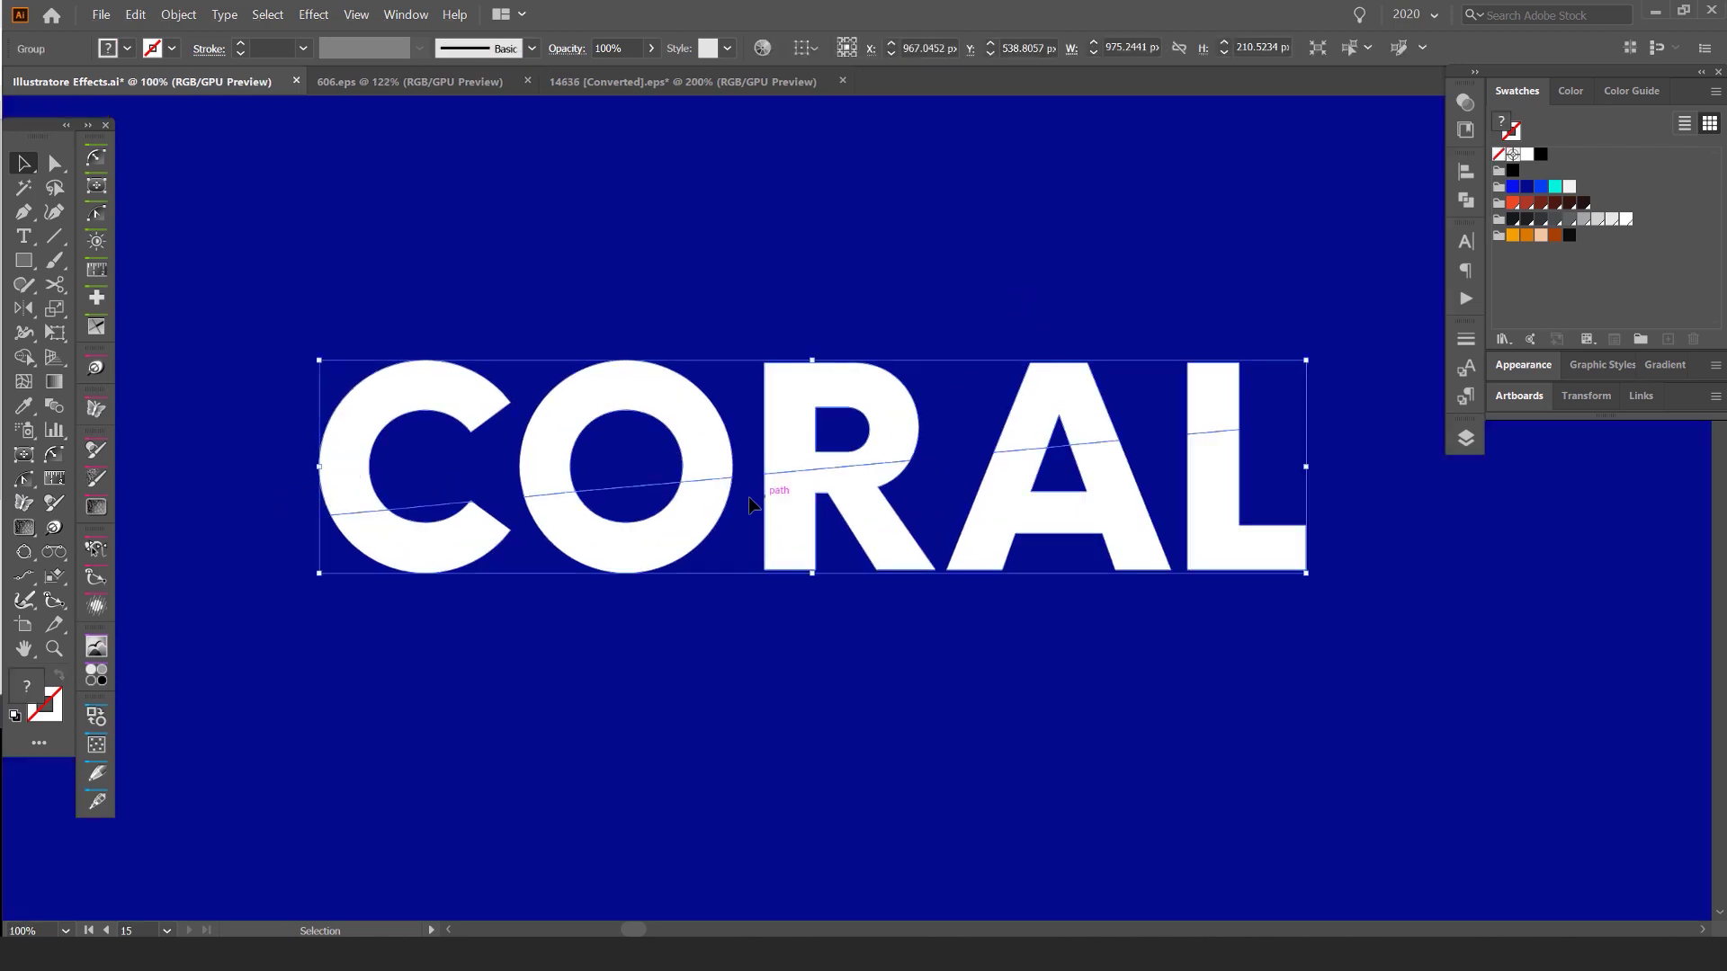
{"action": "scroll", "coordinate": [629, 478], "scroll_direction": "up", "scroll_amount": 5}
{"action": "left_click_drag", "start_coordinate": [1195, 359], "coordinate": [1013, 470]}
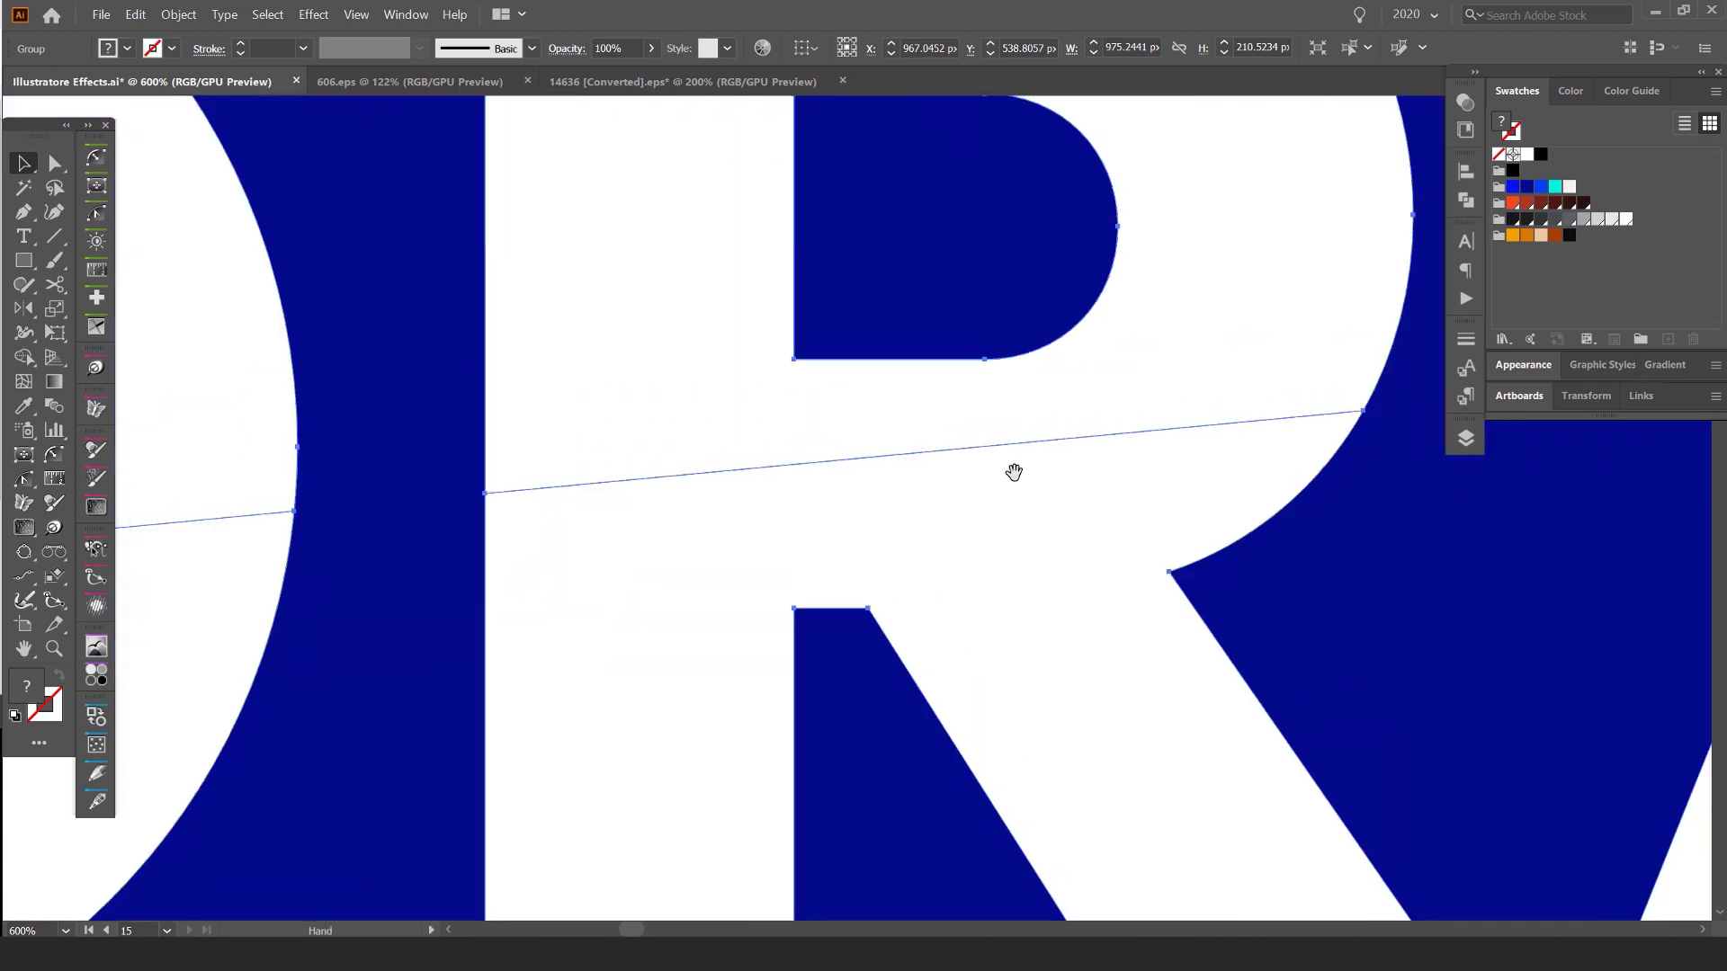
Ungroup the divided CORAL lettering into separate pieces and deselect it
{"action": "left_click_drag", "start_coordinate": [1403, 396], "coordinate": [1052, 455]}
{"action": "left_click_drag", "start_coordinate": [1260, 414], "coordinate": [651, 494]}
{"action": "scroll", "coordinate": [867, 472], "scroll_direction": "down", "scroll_amount": 3}
{"action": "left_click_drag", "start_coordinate": [766, 494], "coordinate": [1080, 476]}
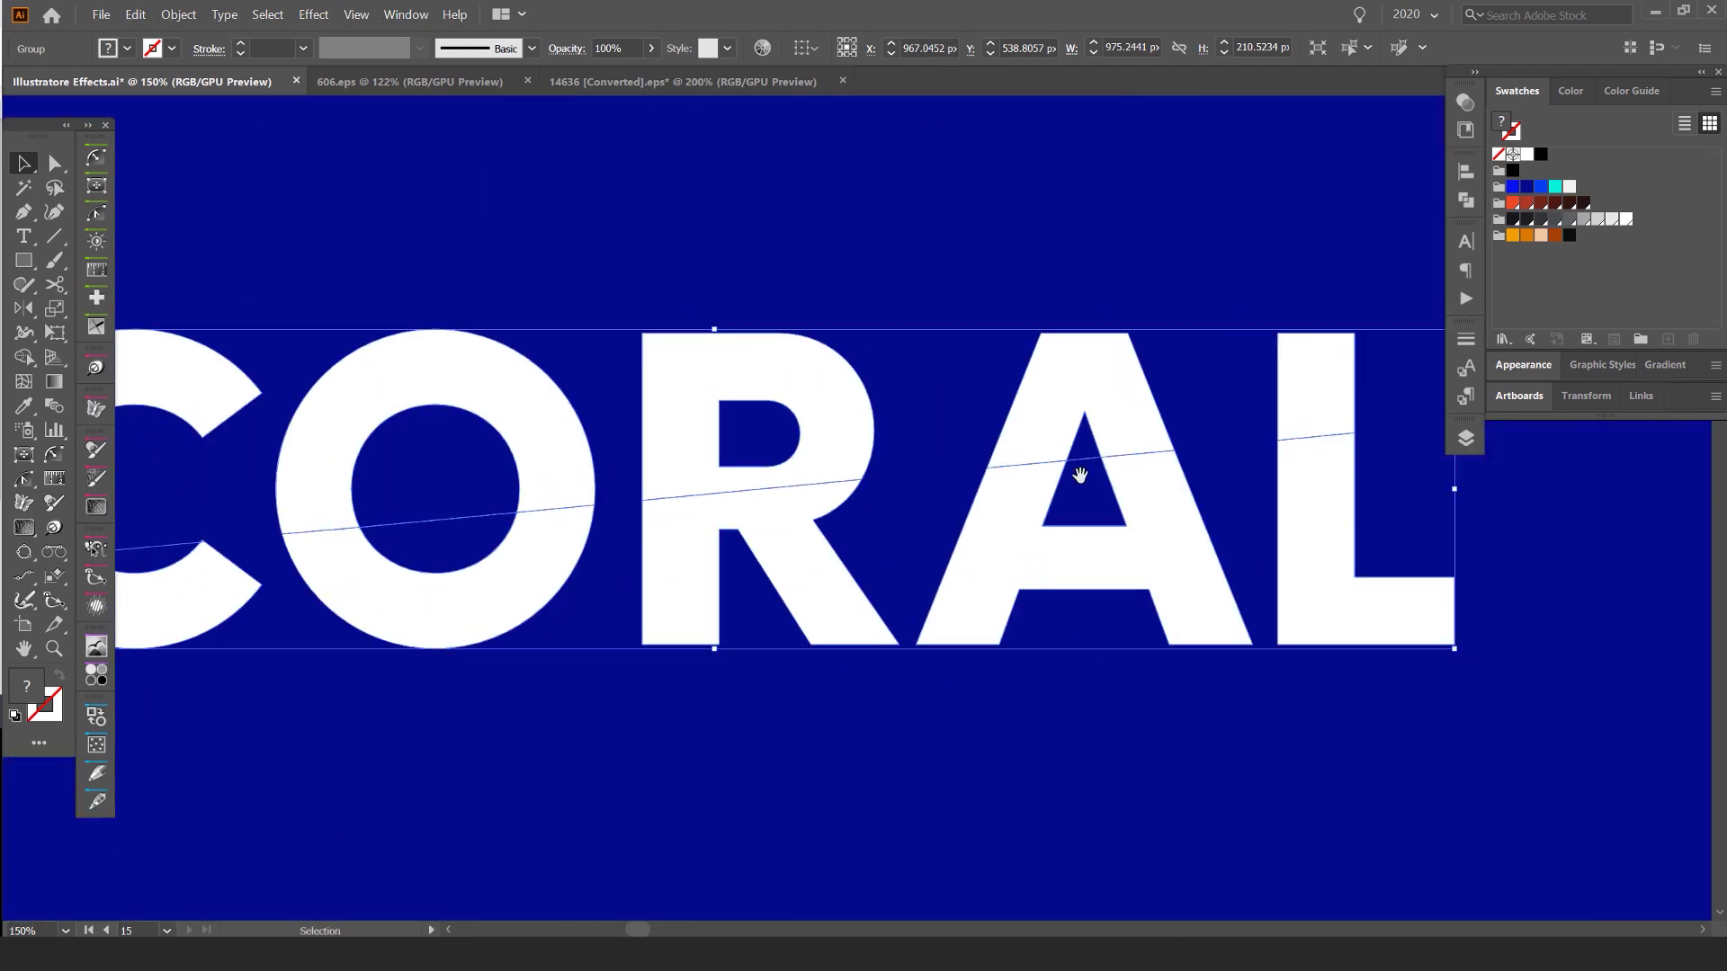
{"action": "scroll", "coordinate": [969, 447], "scroll_direction": "down", "scroll_amount": 2}
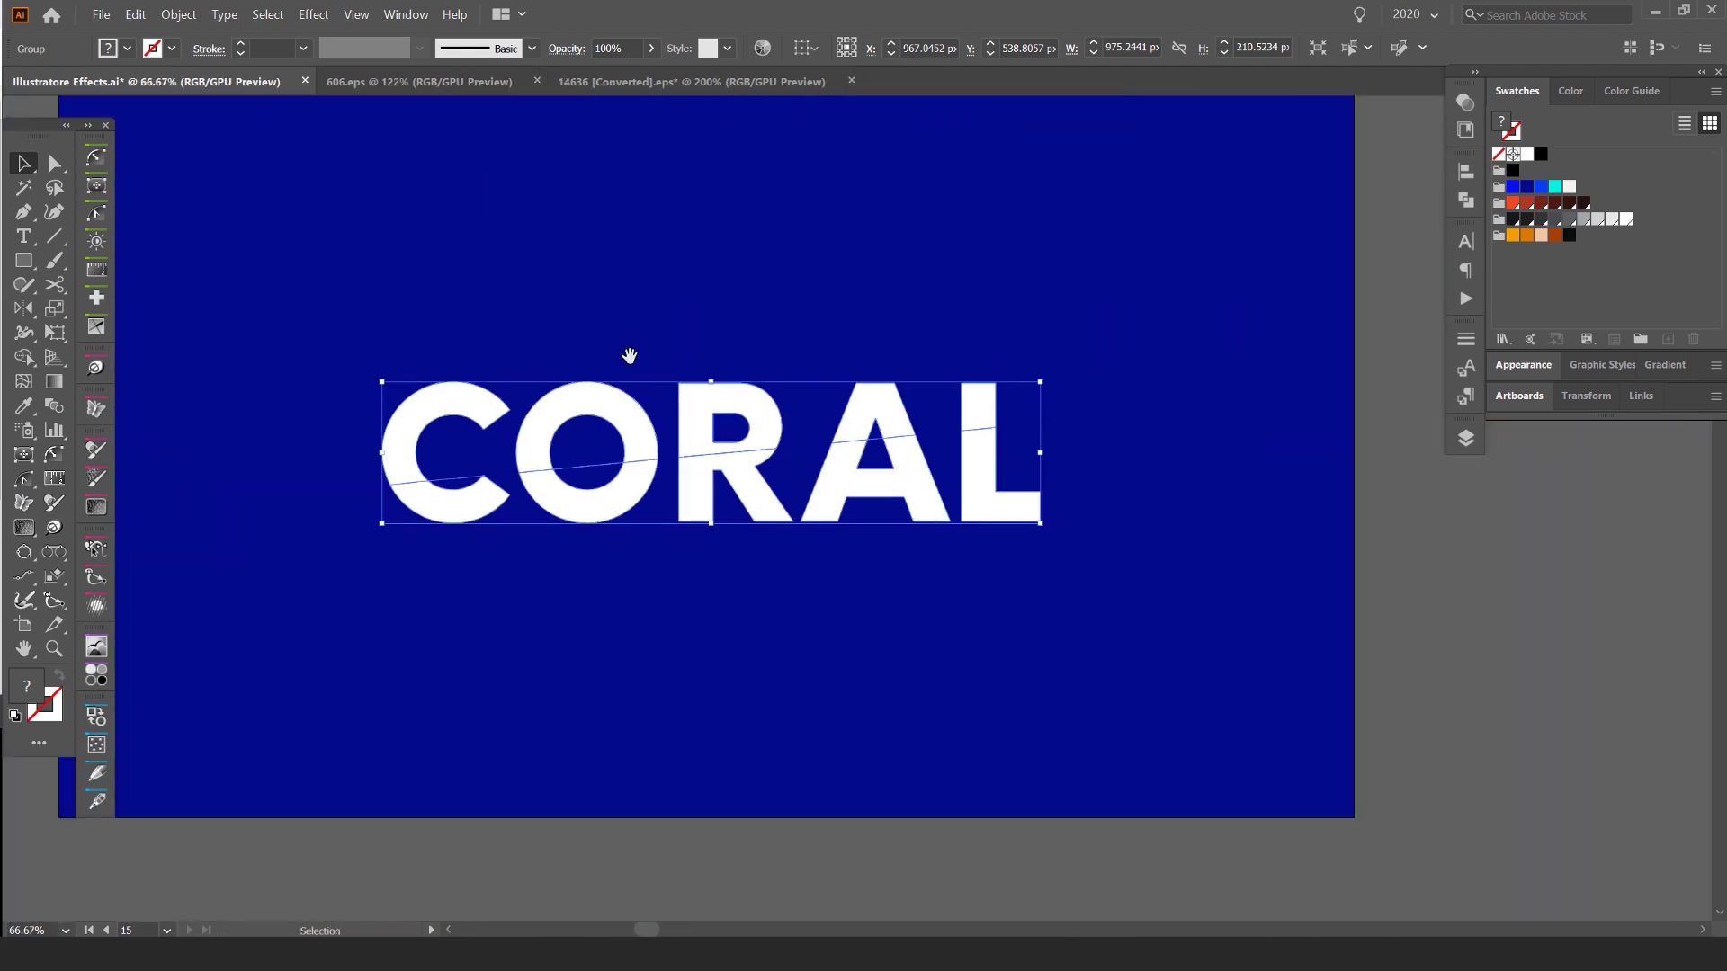
{"action": "left_click_drag", "start_coordinate": [578, 264], "coordinate": [560, 389]}
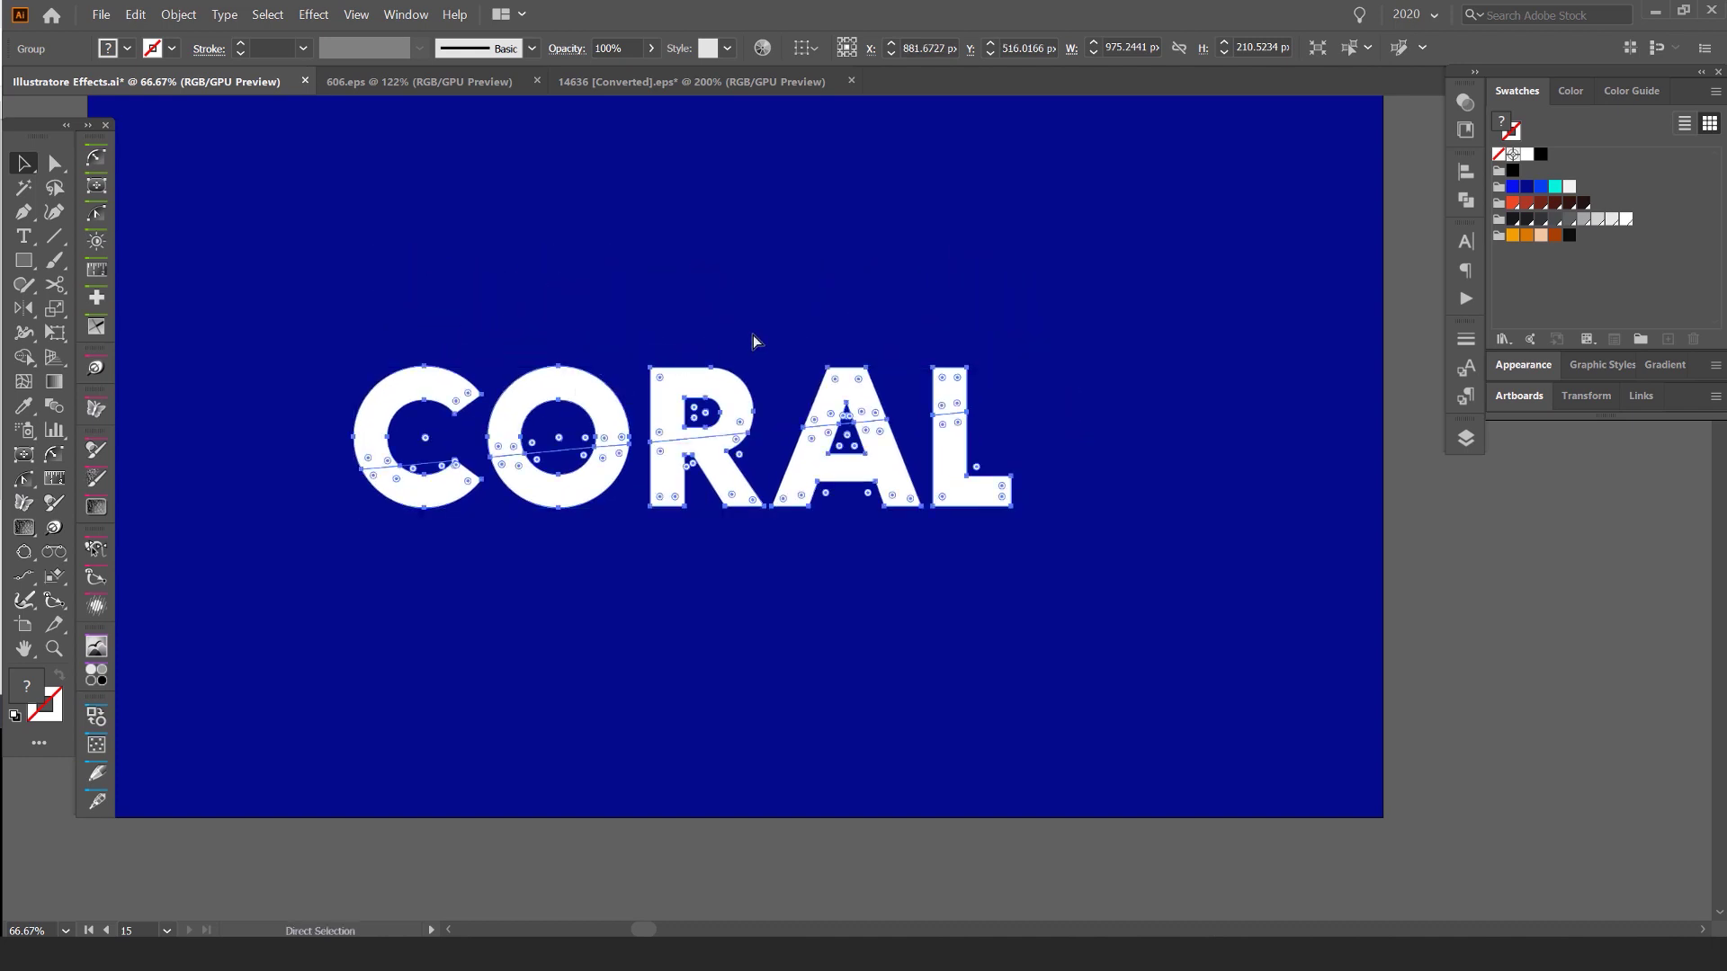
{"action": "key", "text": "ctrl+z"}
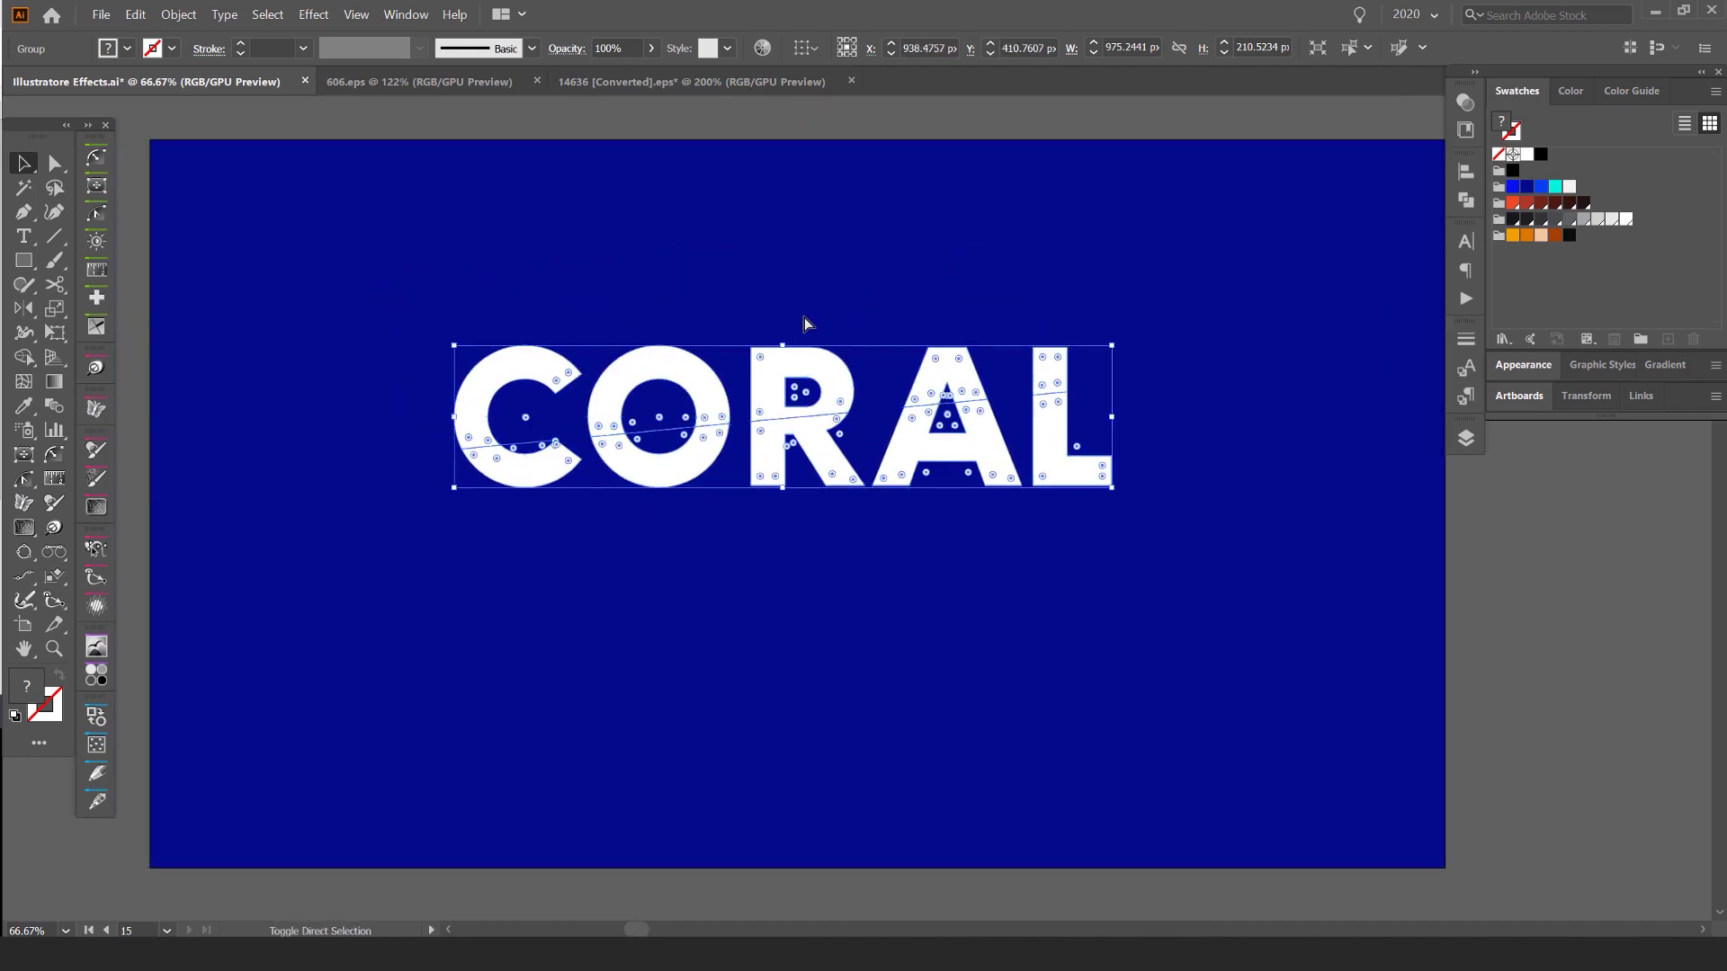
{"action": "left_click", "coordinate": [835, 310]}
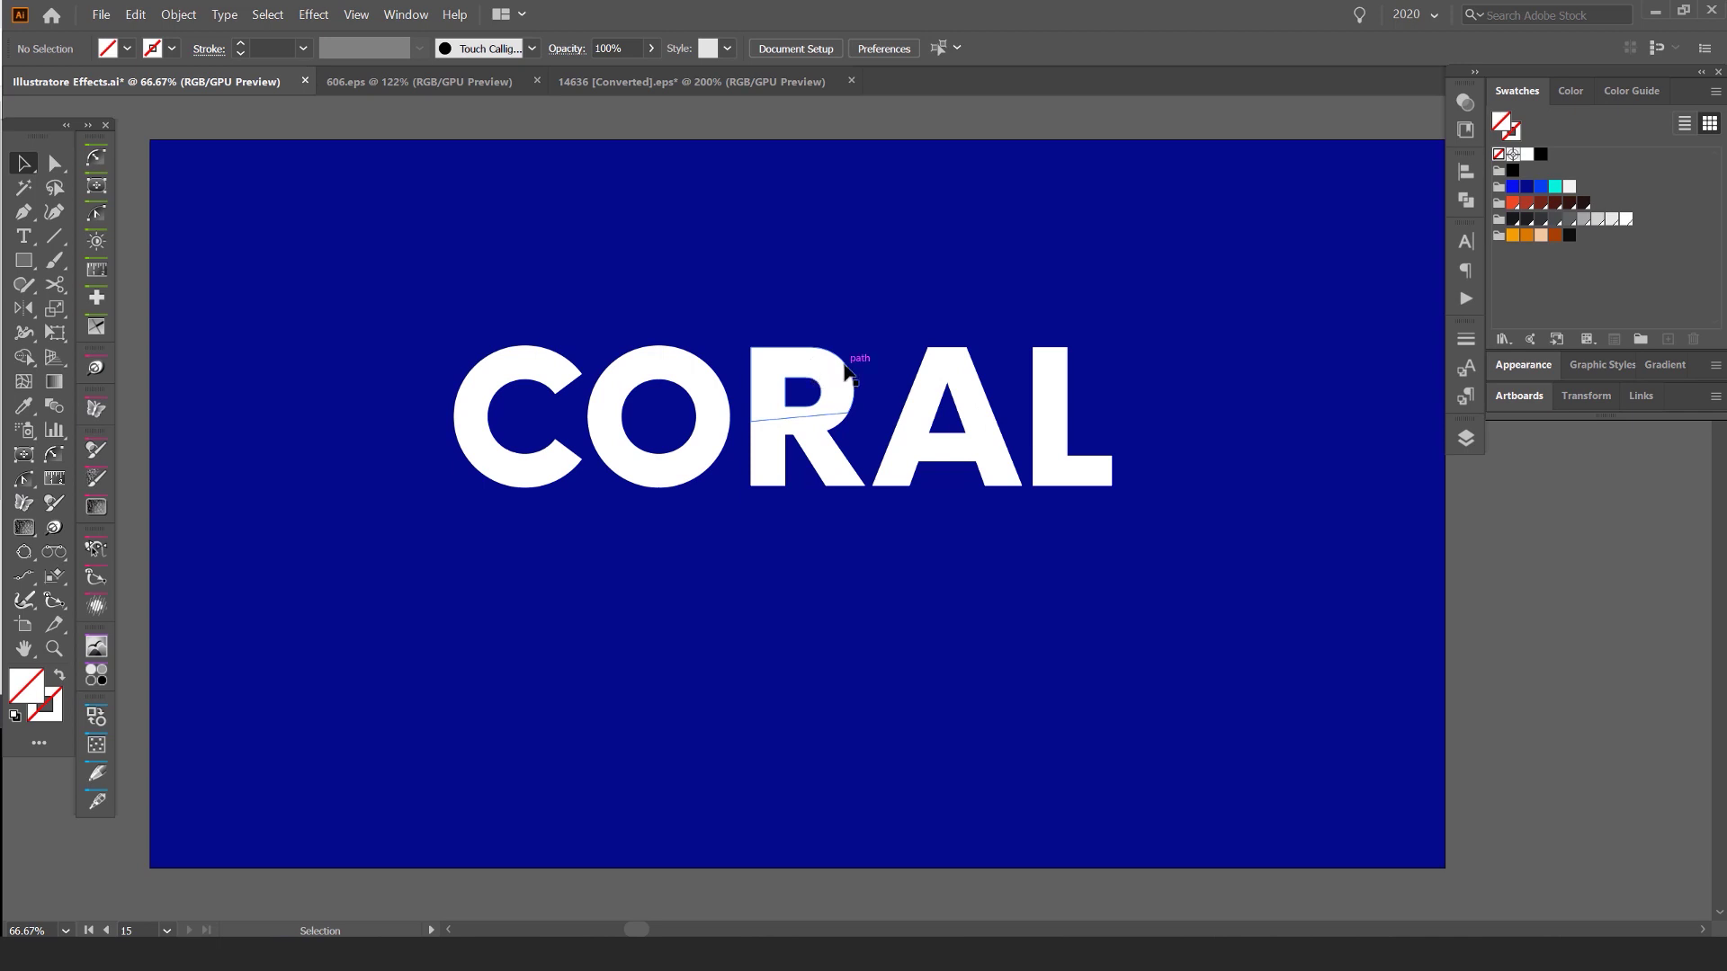
Select the upper pieces of all five letters and shift them straight up together to open a wide gap along the diagonal cut
{"action": "left_click_drag", "start_coordinate": [845, 369], "coordinate": [845, 310]}
{"action": "key", "text": "ctrl+z"}
{"action": "left_click", "coordinate": [936, 369]}
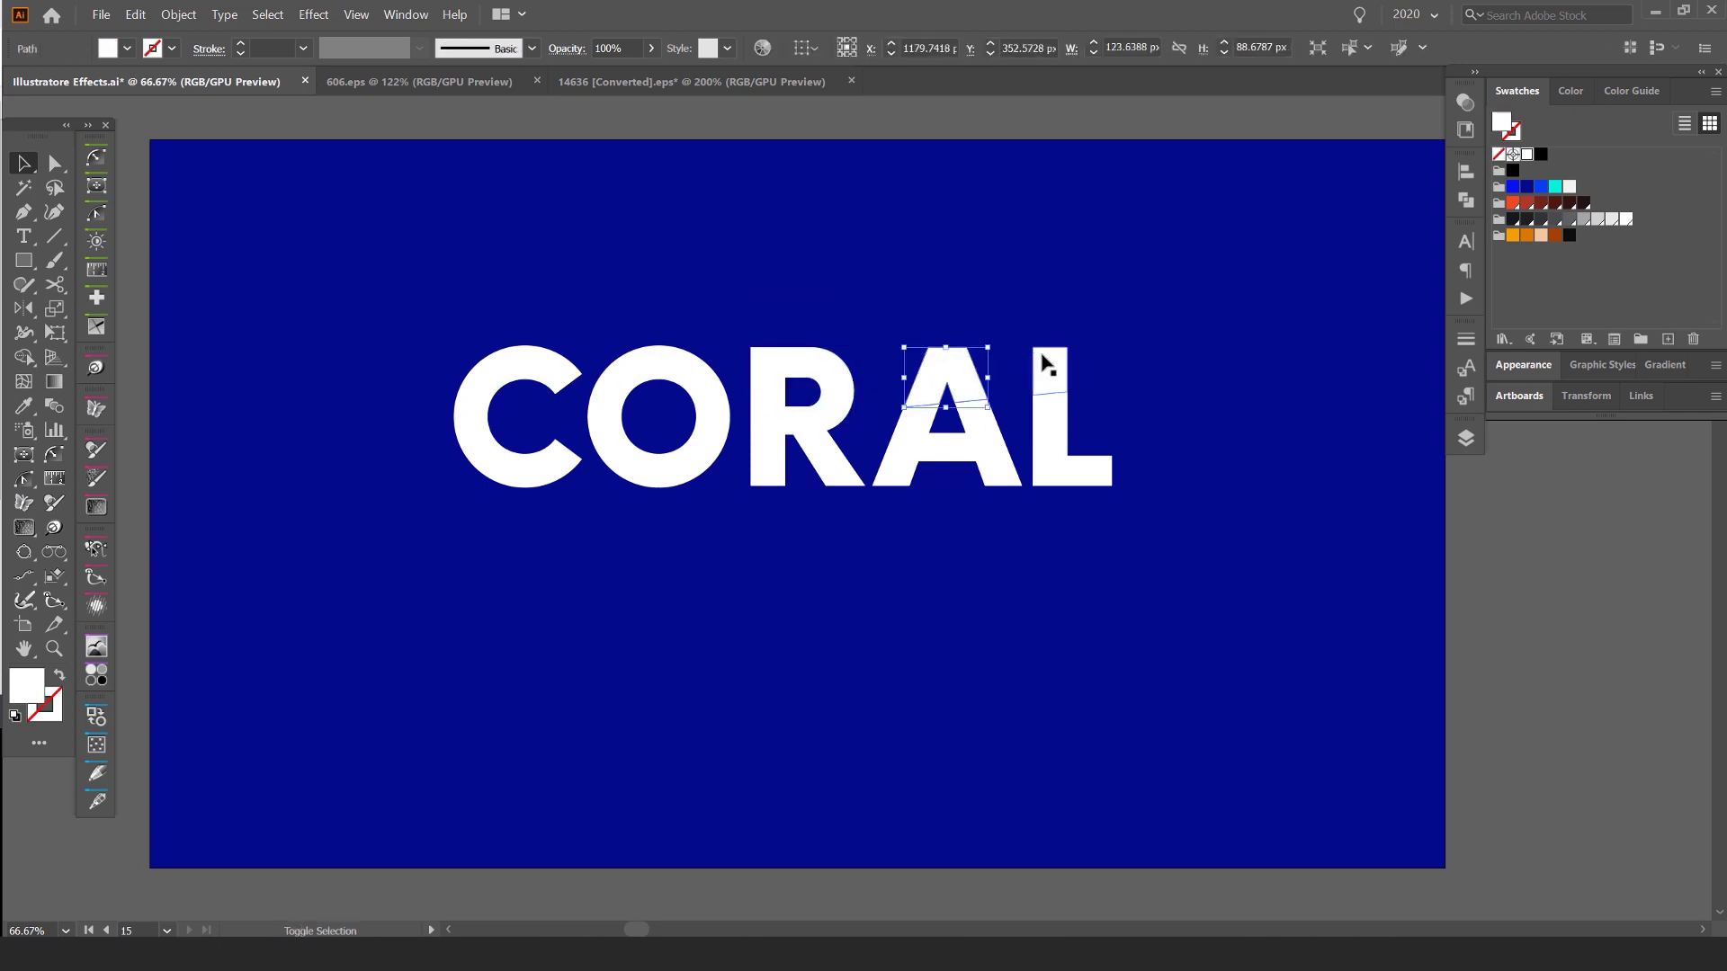
{"action": "left_click", "coordinate": [1042, 358], "text": "shift"}
{"action": "left_click", "coordinate": [837, 368], "text": "shift"}
{"action": "left_click", "coordinate": [704, 372], "text": "shift"}
{"action": "left_click", "coordinate": [498, 374], "text": "shift"}
{"action": "key", "text": "shift+Up"}
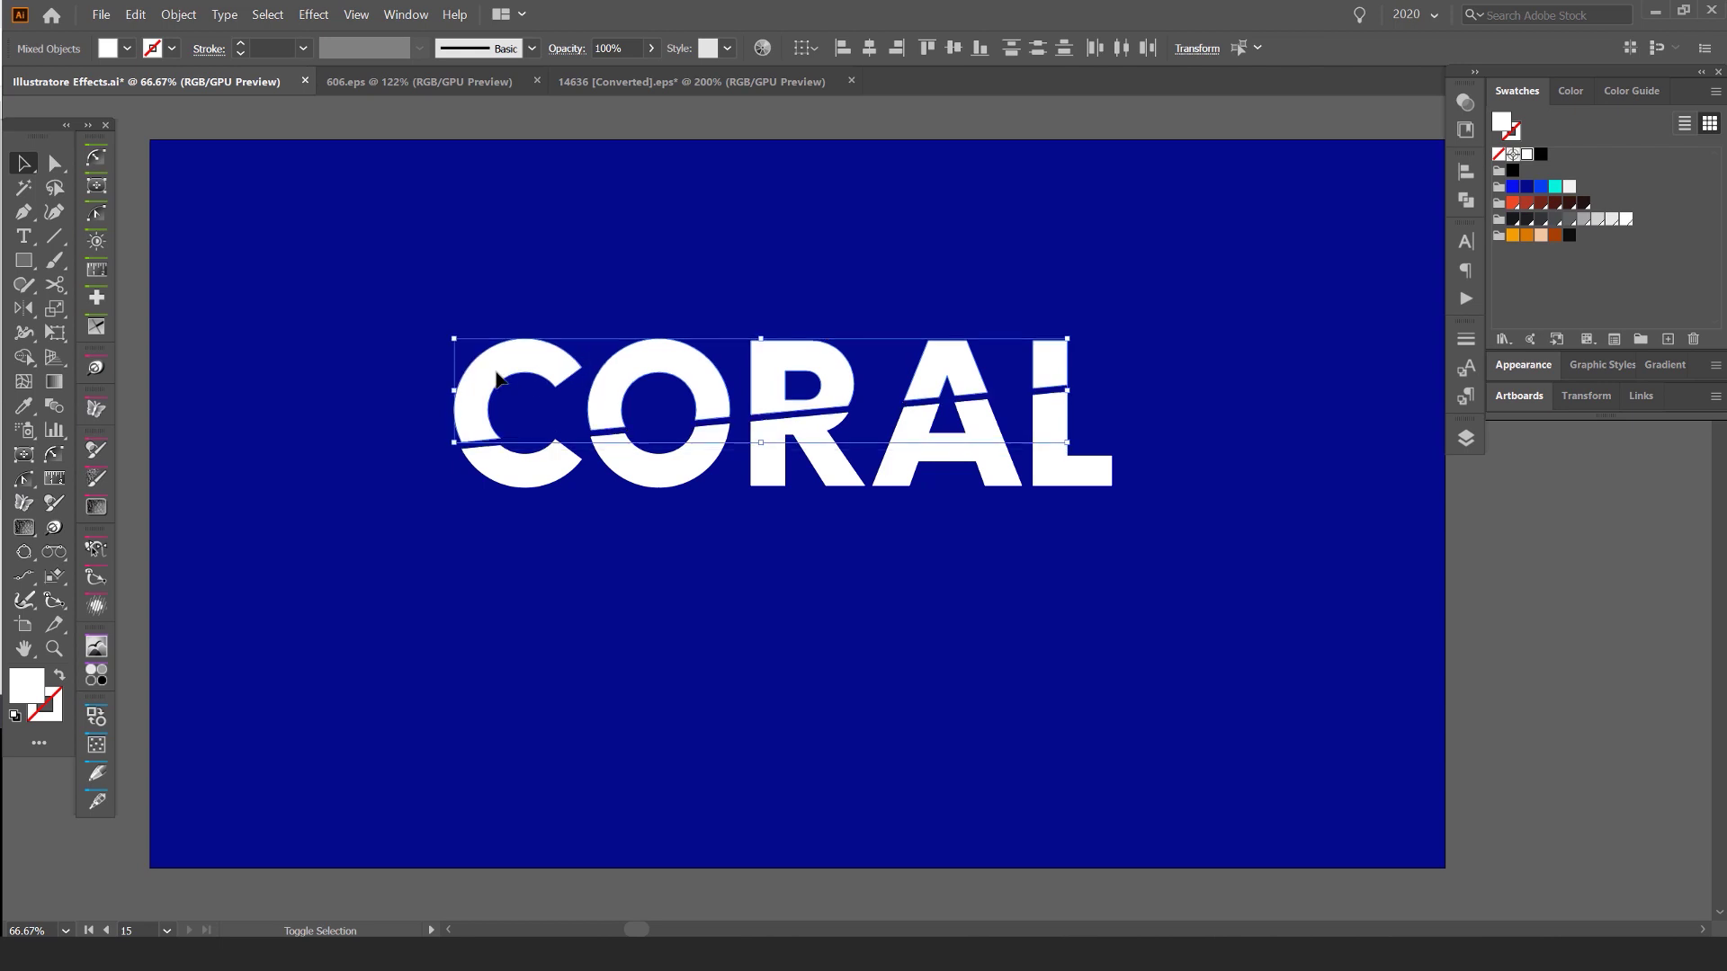
{"action": "key", "text": "shift+Up"}
{"action": "key", "text": "shift+Up"}
{"action": "key", "text": "shift+Up"}
Move the whole sliced CORAL lettering down toward the middle of the artboard and deselect it
{"action": "left_click_drag", "start_coordinate": [1240, 223], "coordinate": [407, 568]}
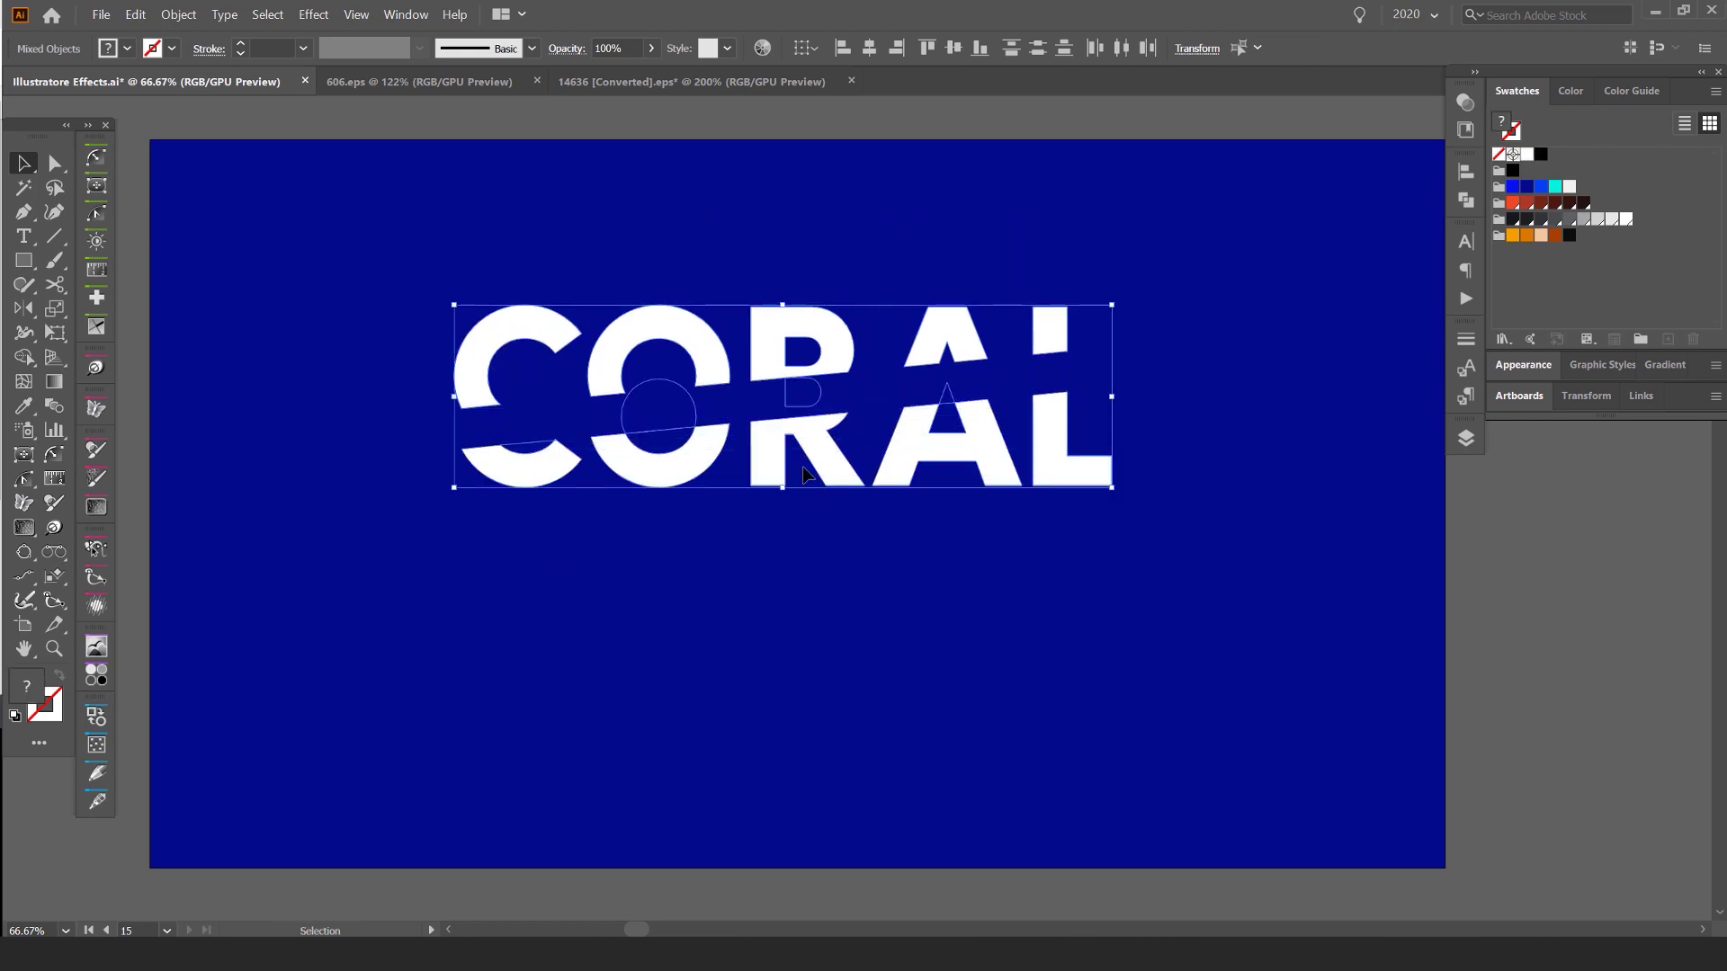
{"action": "left_click_drag", "start_coordinate": [697, 452], "coordinate": [715, 522]}
{"action": "left_click", "coordinate": [1255, 253]}
Delete the unfilled leftover counter shape in the gap of the letter A
{"action": "key", "text": "ctrl+a"}
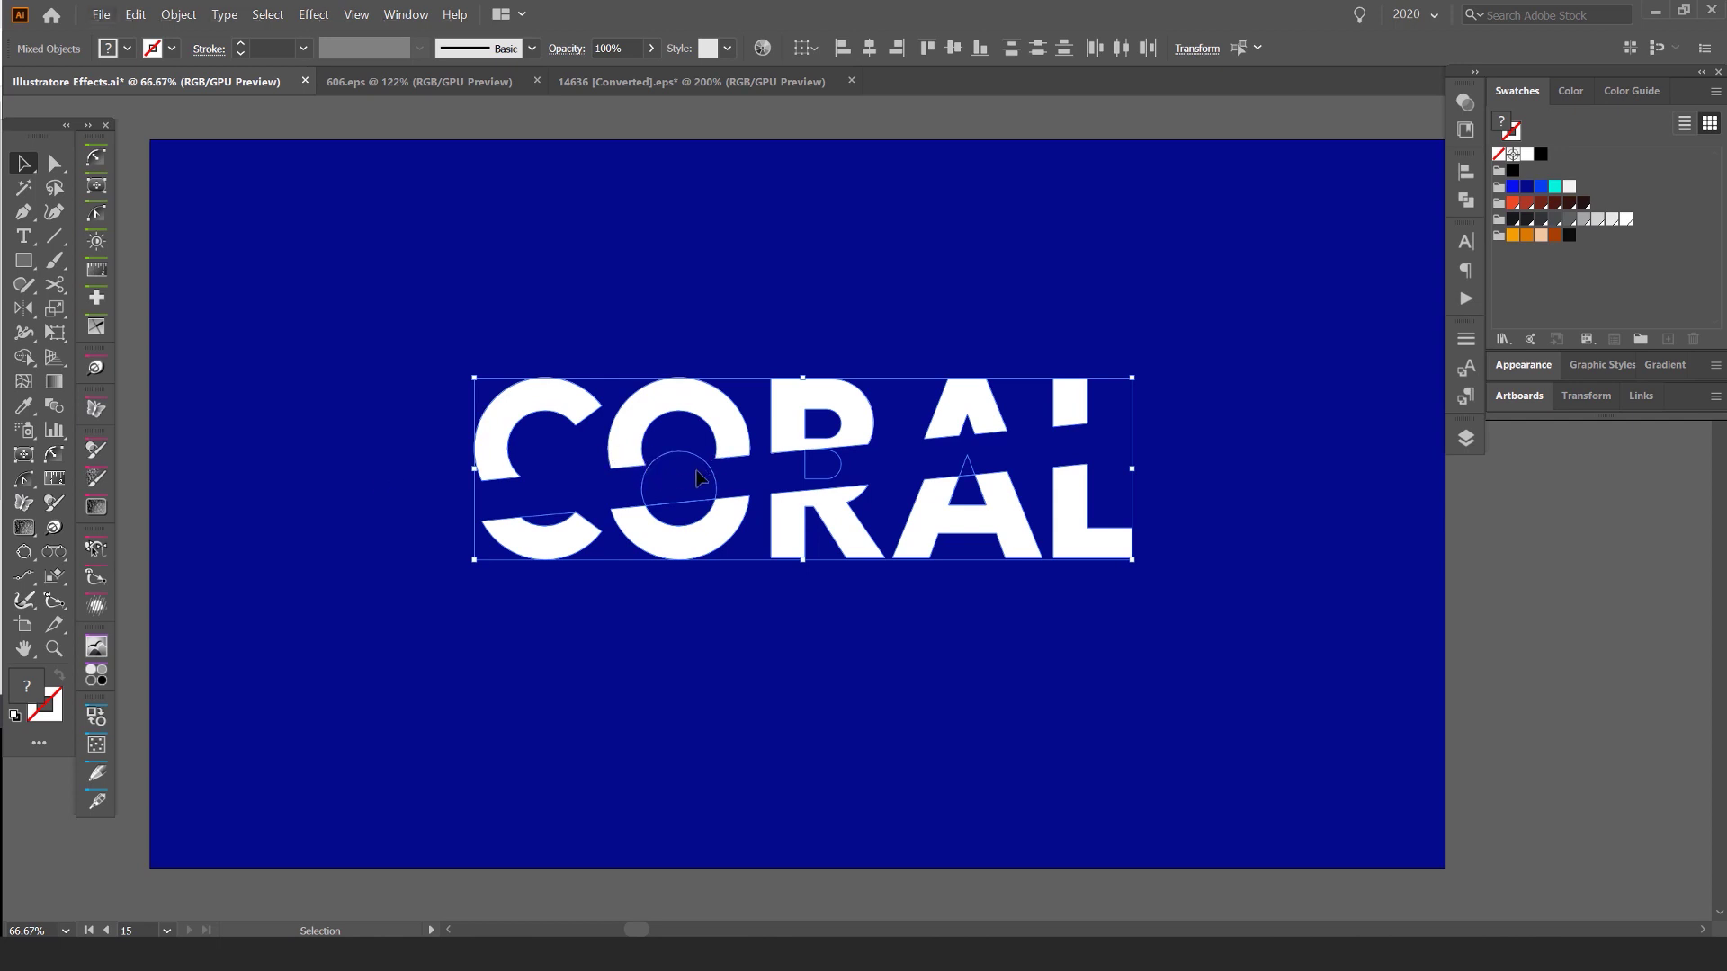
{"action": "scroll", "coordinate": [699, 477], "scroll_direction": "up", "scroll_amount": 3}
{"action": "scroll", "coordinate": [827, 452], "scroll_direction": "right", "scroll_amount": 5}
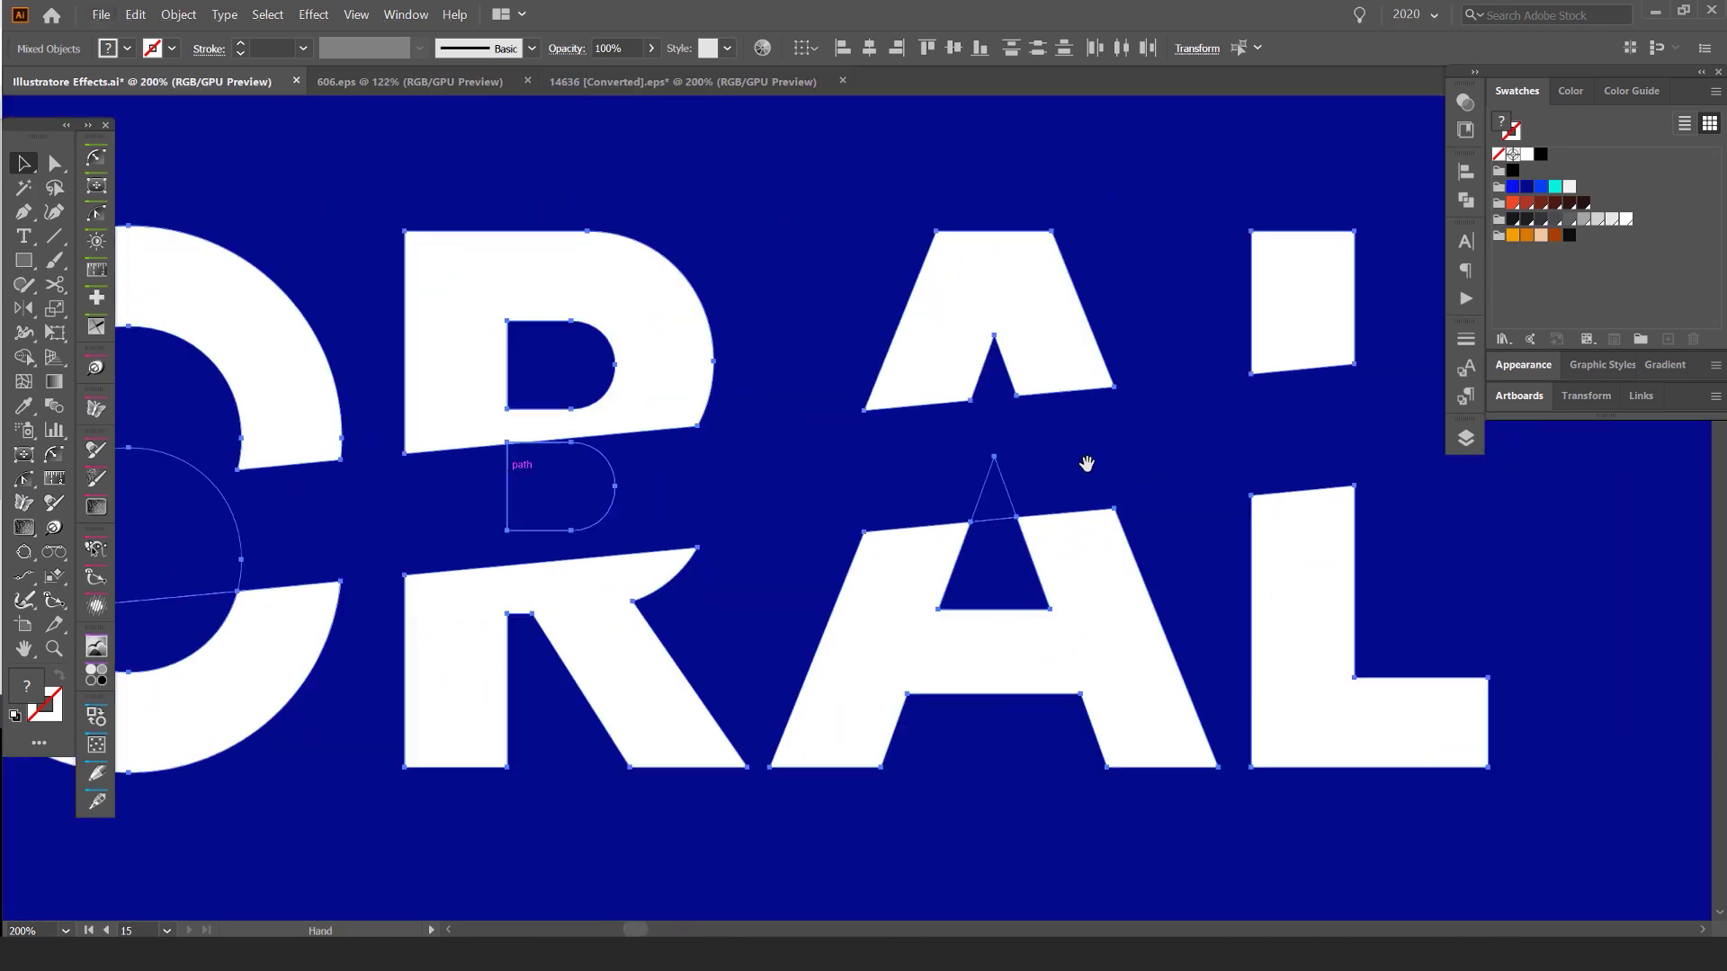
{"action": "scroll", "coordinate": [963, 501], "scroll_direction": "up", "scroll_amount": 2}
{"action": "scroll", "coordinate": [997, 498], "scroll_direction": "down", "scroll_amount": 2}
{"action": "left_click", "coordinate": [1097, 467]}
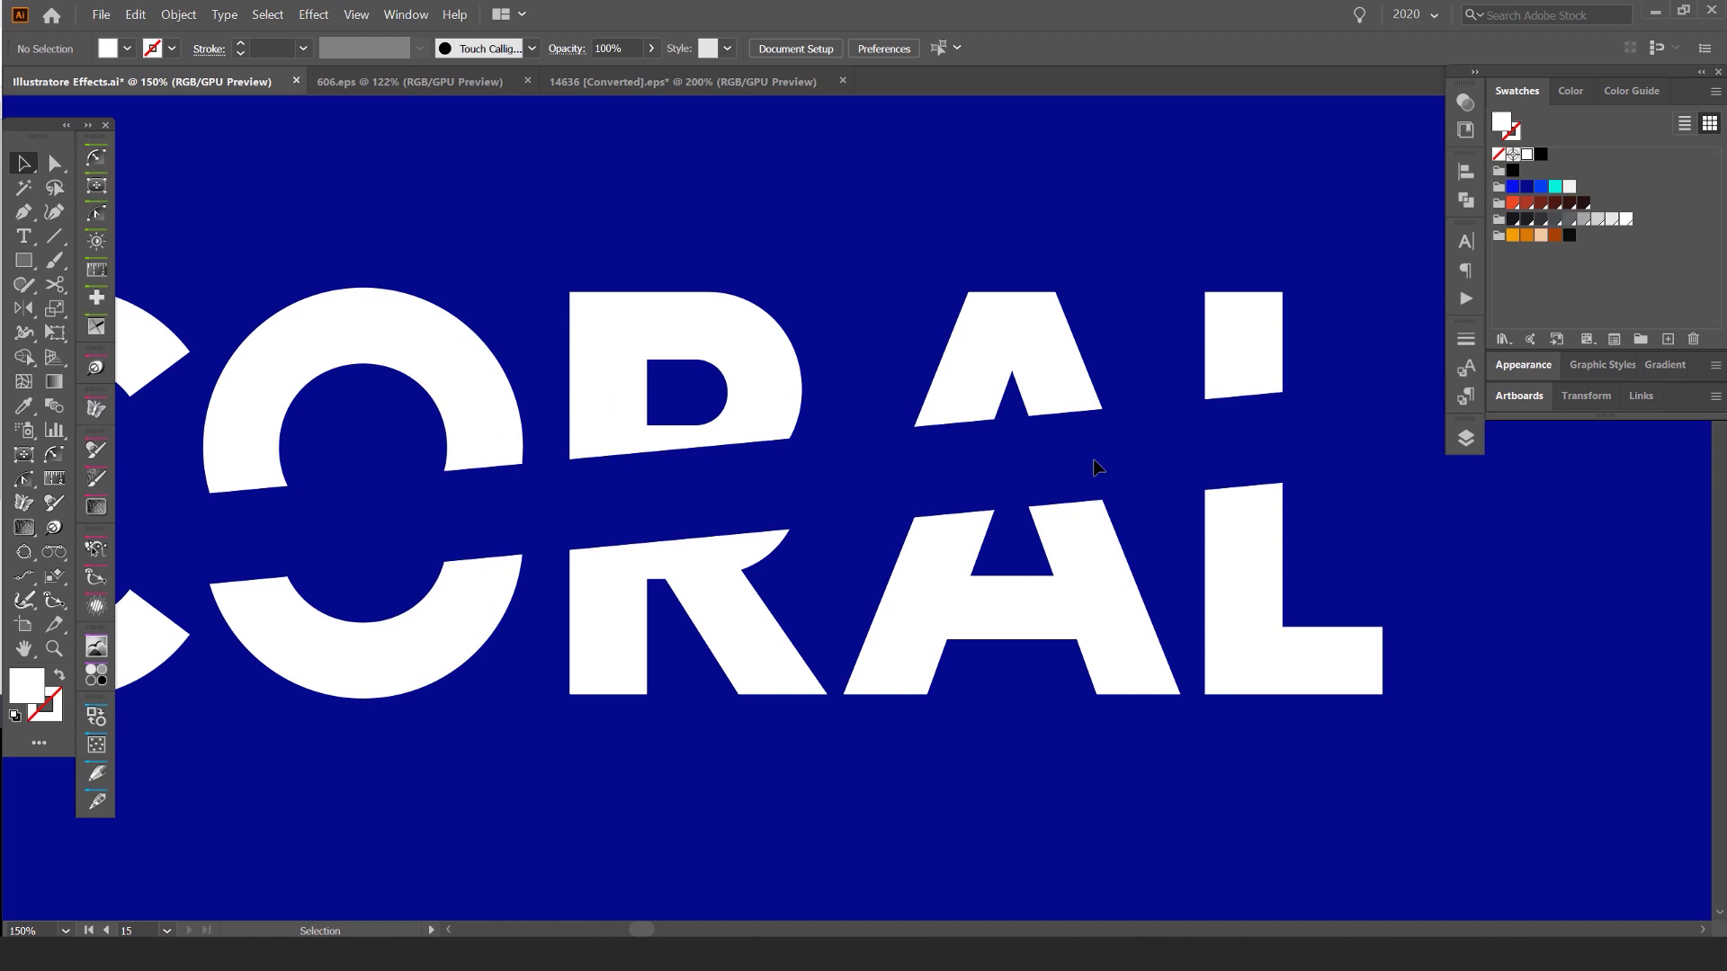
{"action": "left_click_drag", "start_coordinate": [1002, 478], "coordinate": [1001, 479]}
{"action": "key", "text": "Delete"}
{"action": "key", "text": "Delete"}
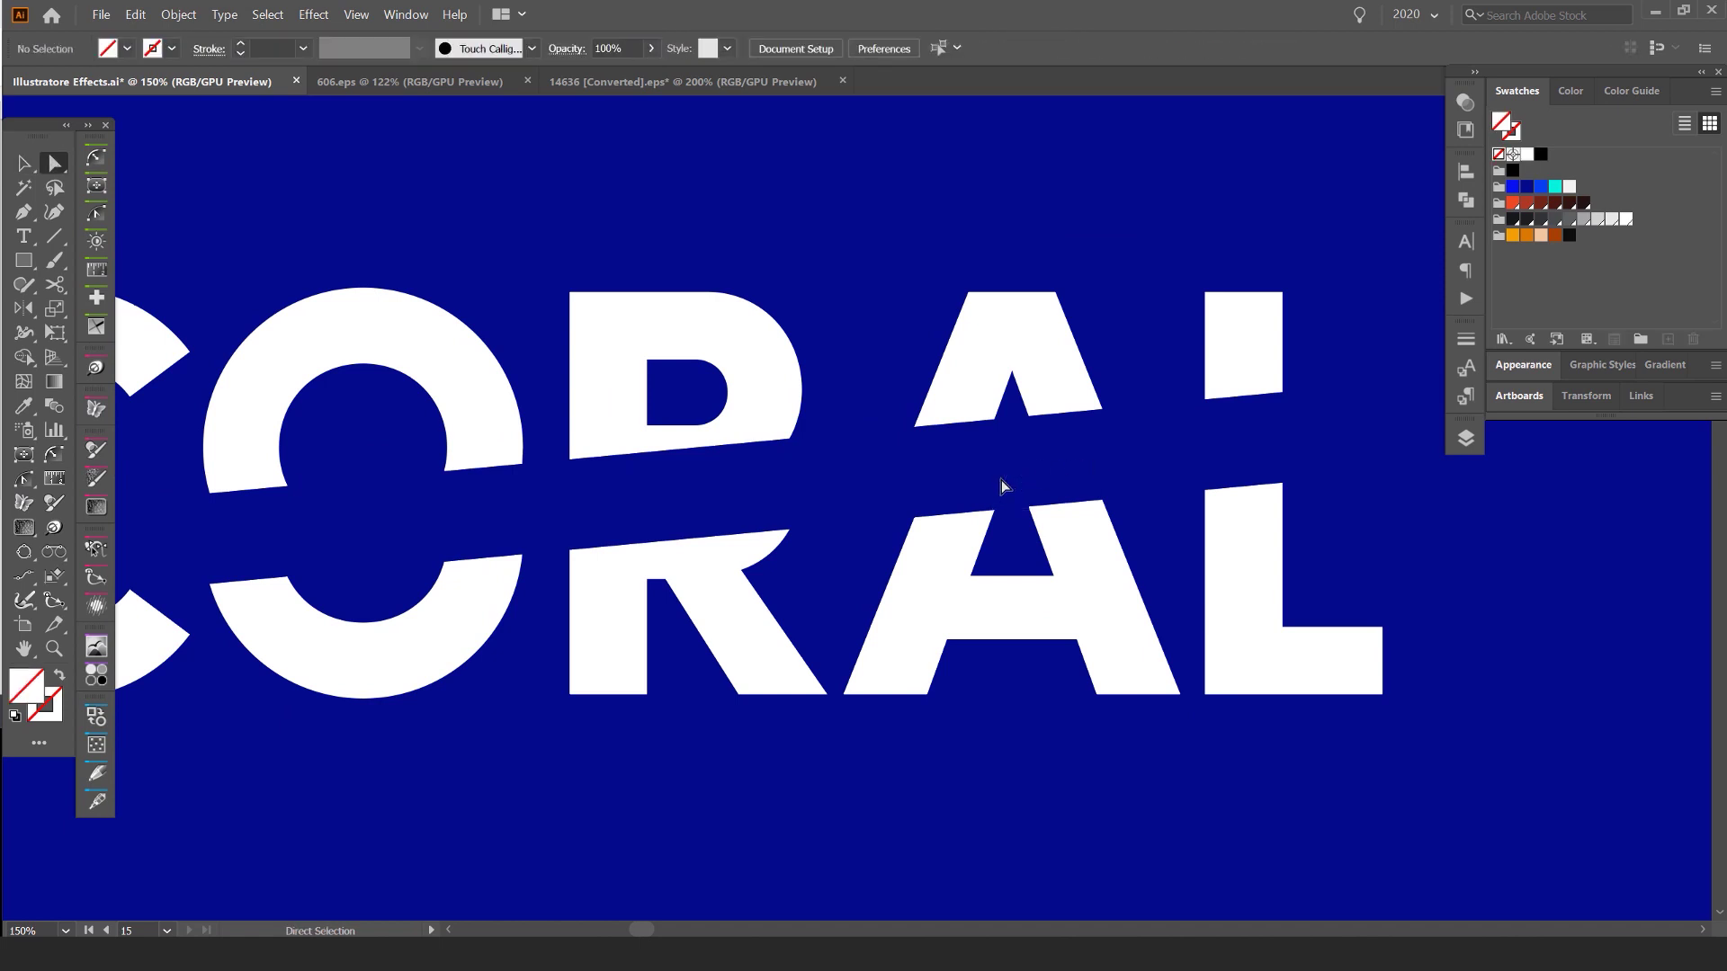
Switch to Outline view and delete the leftover counter shape in the gap of the letter R
{"action": "key", "text": "ctrl+y"}
{"action": "left_click_drag", "start_coordinate": [602, 512], "coordinate": [791, 461]}
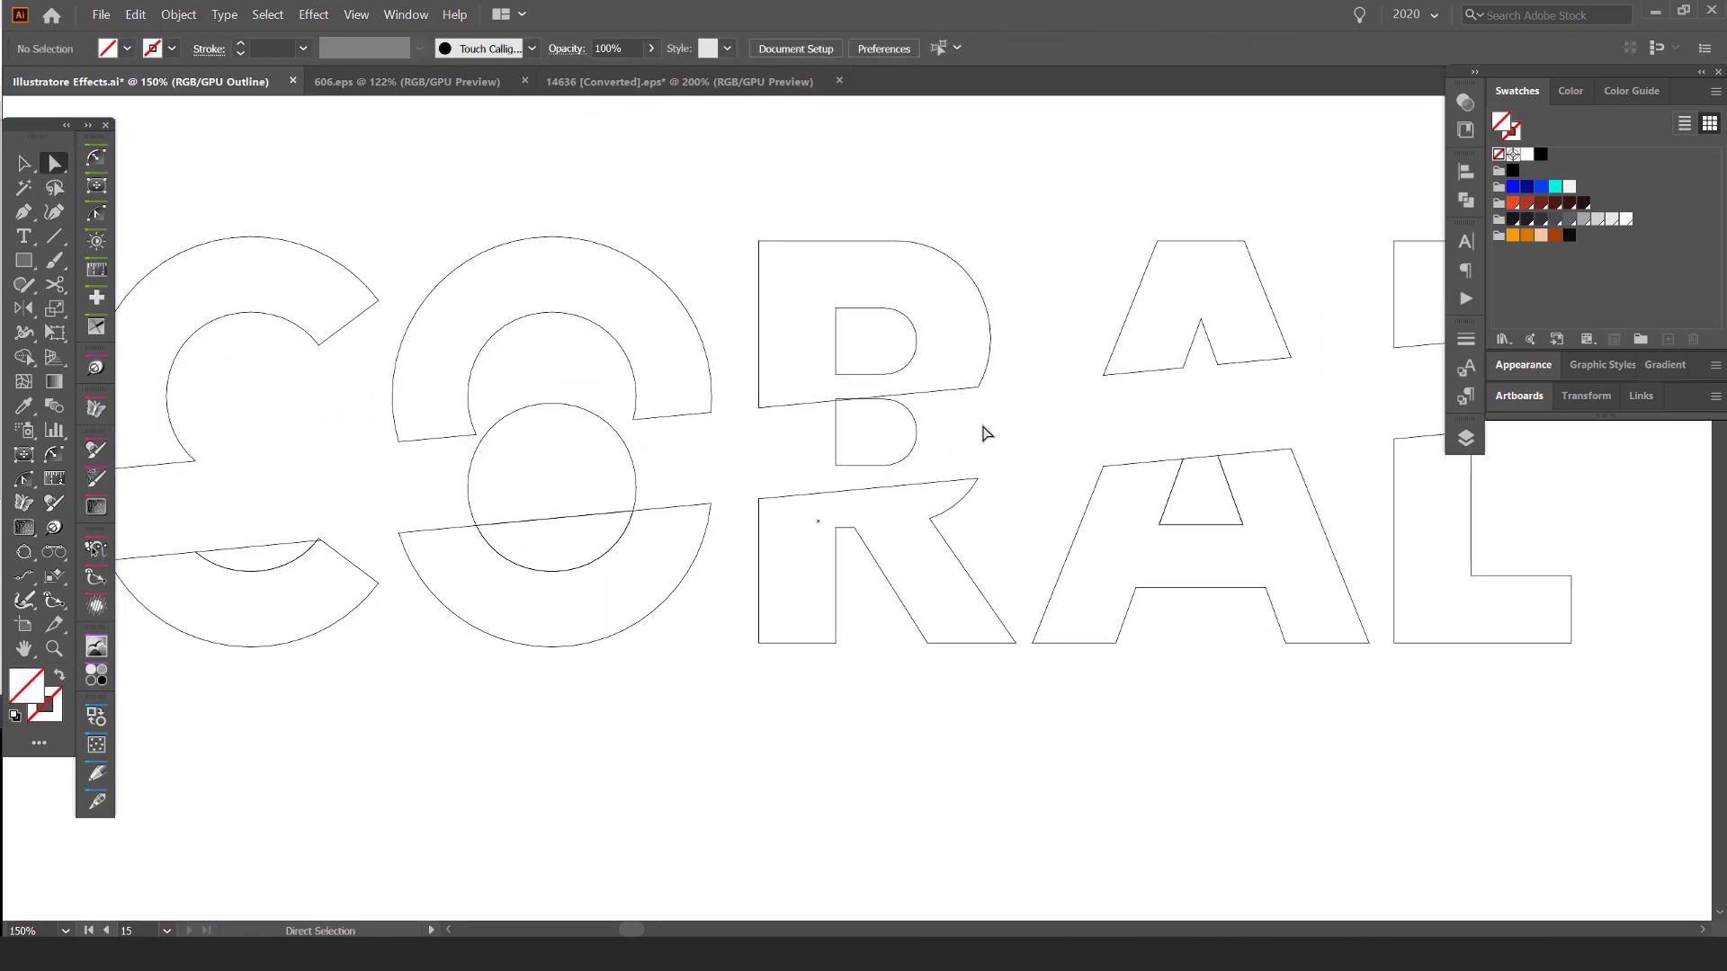
{"action": "left_click", "coordinate": [915, 445]}
{"action": "key", "text": "Delete"}
{"action": "key", "text": "Delete"}
Delete both leftover counter pieces of the letter O, in the gap and inside its lower half
{"action": "left_click", "coordinate": [635, 482]}
{"action": "key", "text": "Delete"}
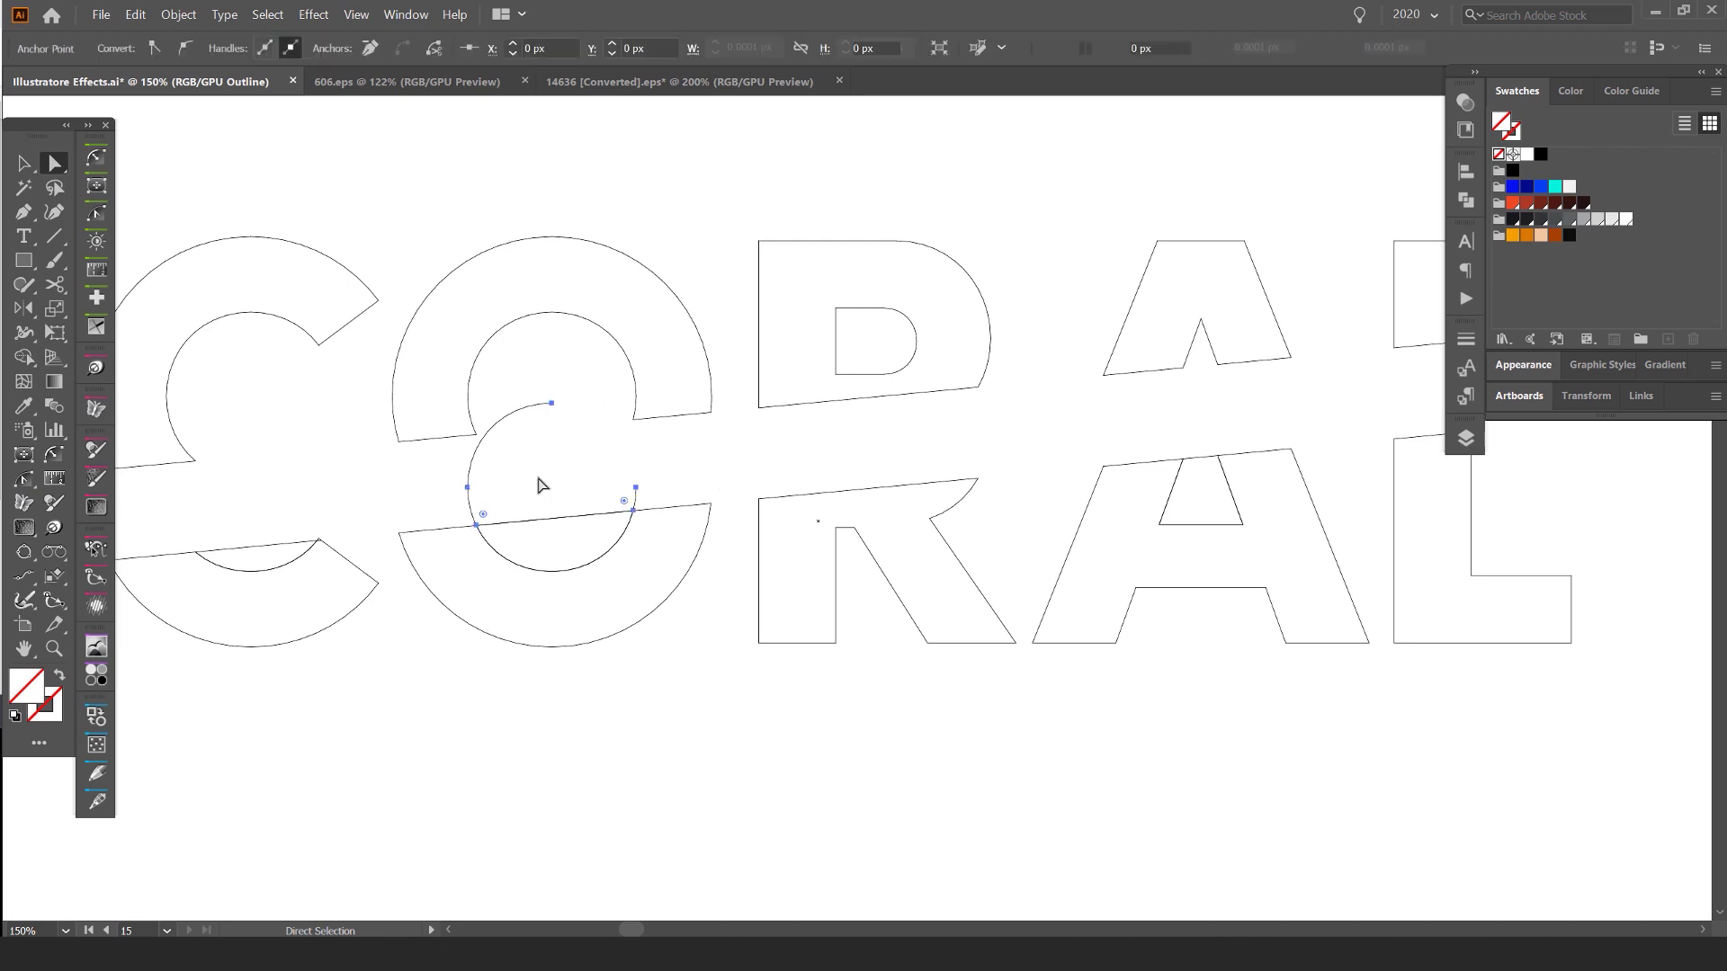
{"action": "key", "text": "Delete"}
{"action": "left_click_drag", "start_coordinate": [521, 489], "coordinate": [852, 474]}
{"action": "left_click", "coordinate": [916, 538]}
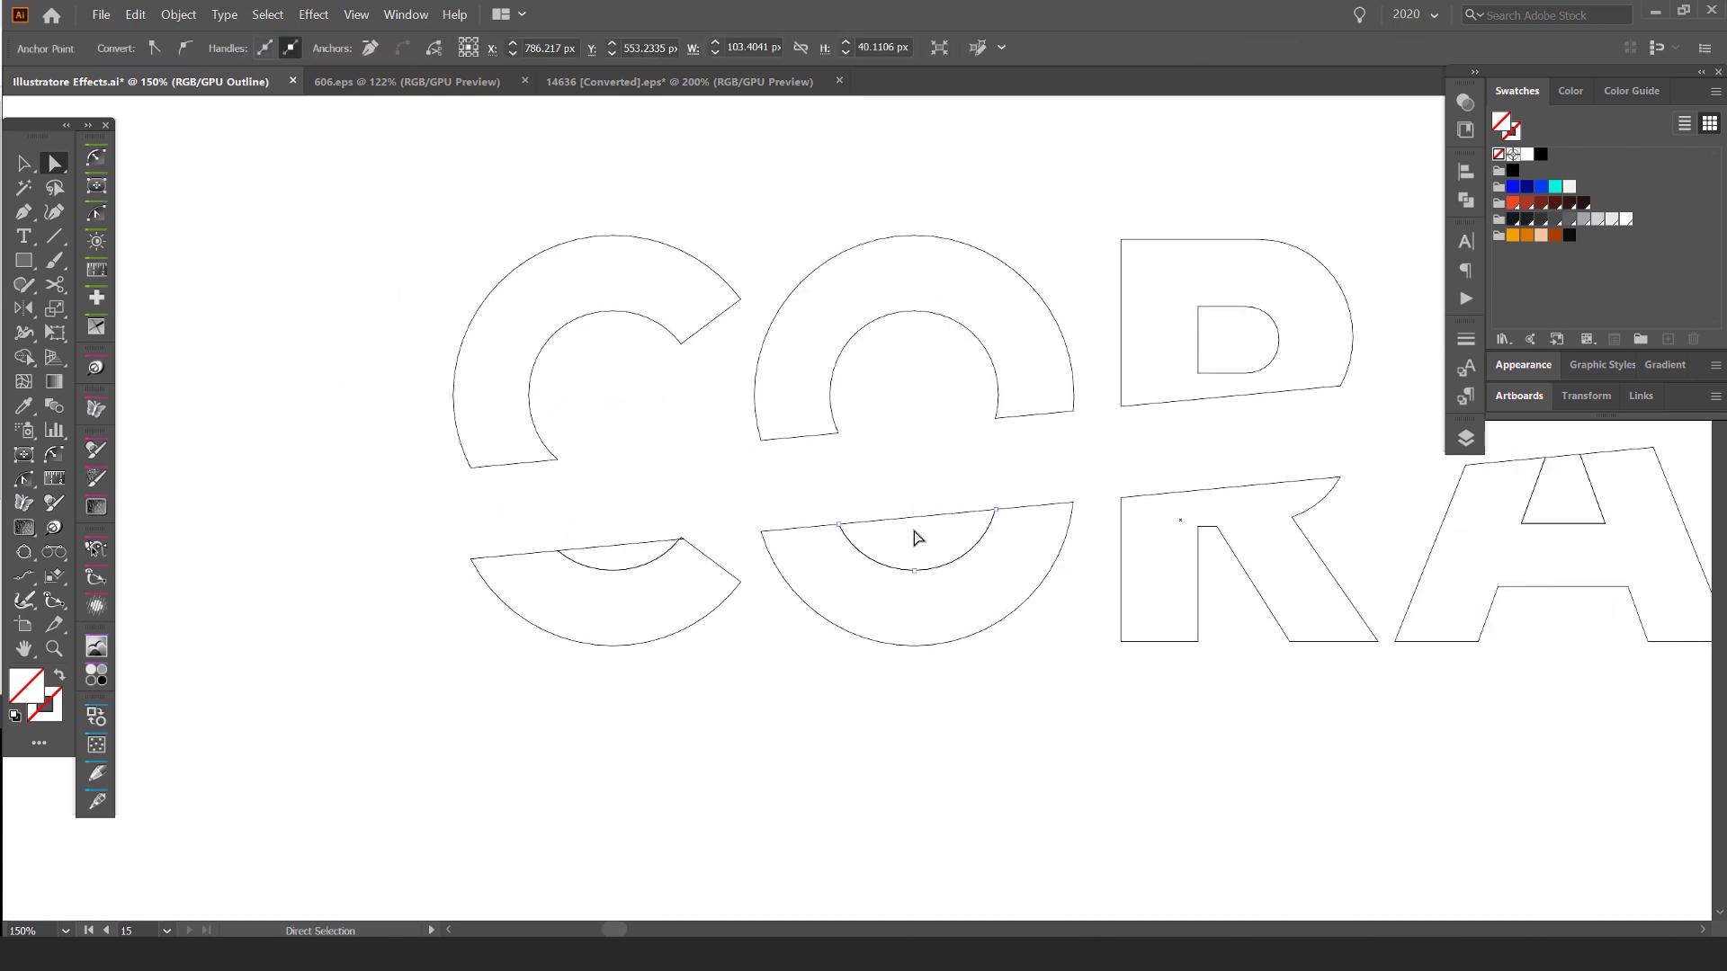
{"action": "key", "text": "Delete"}
{"action": "left_click", "coordinate": [951, 433]}
Delete the leftover curved piece inside the lower half of the C and return to Preview view
{"action": "left_click_drag", "start_coordinate": [1290, 328], "coordinate": [950, 373]}
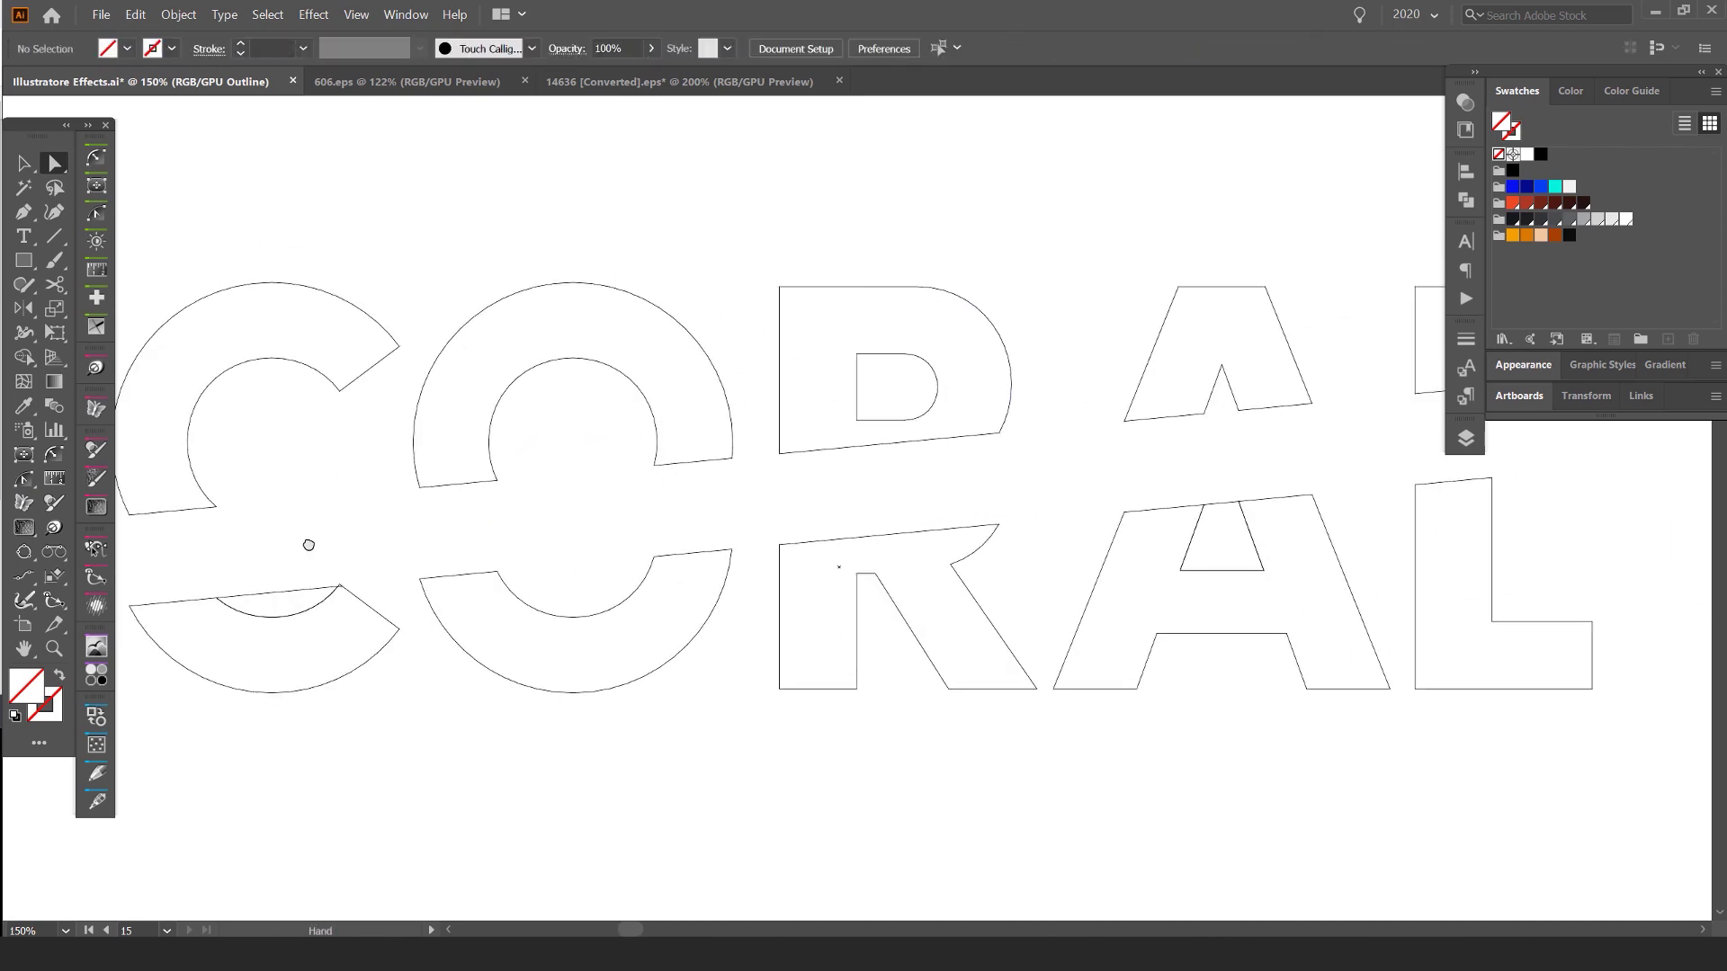
{"action": "left_click", "coordinate": [326, 556], "text": "ctrl"}
{"action": "left_click", "coordinate": [704, 579]}
{"action": "key", "text": "Delete"}
{"action": "left_click", "coordinate": [700, 601]}
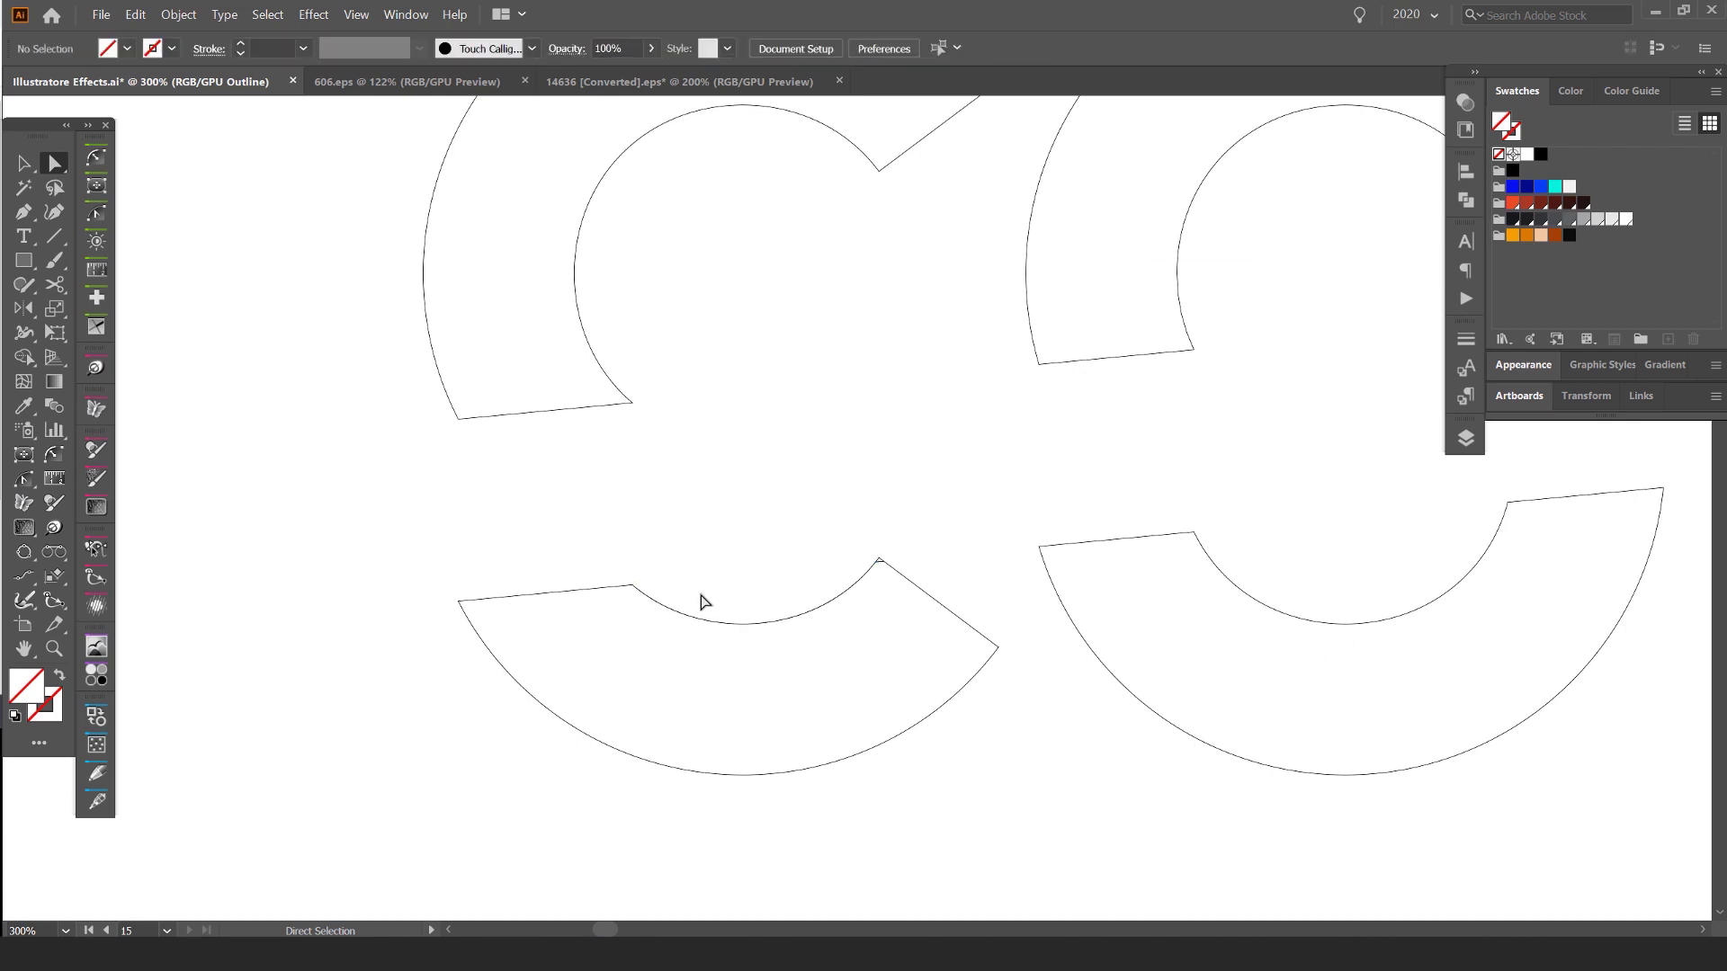
{"action": "key", "text": "ctrl+y"}
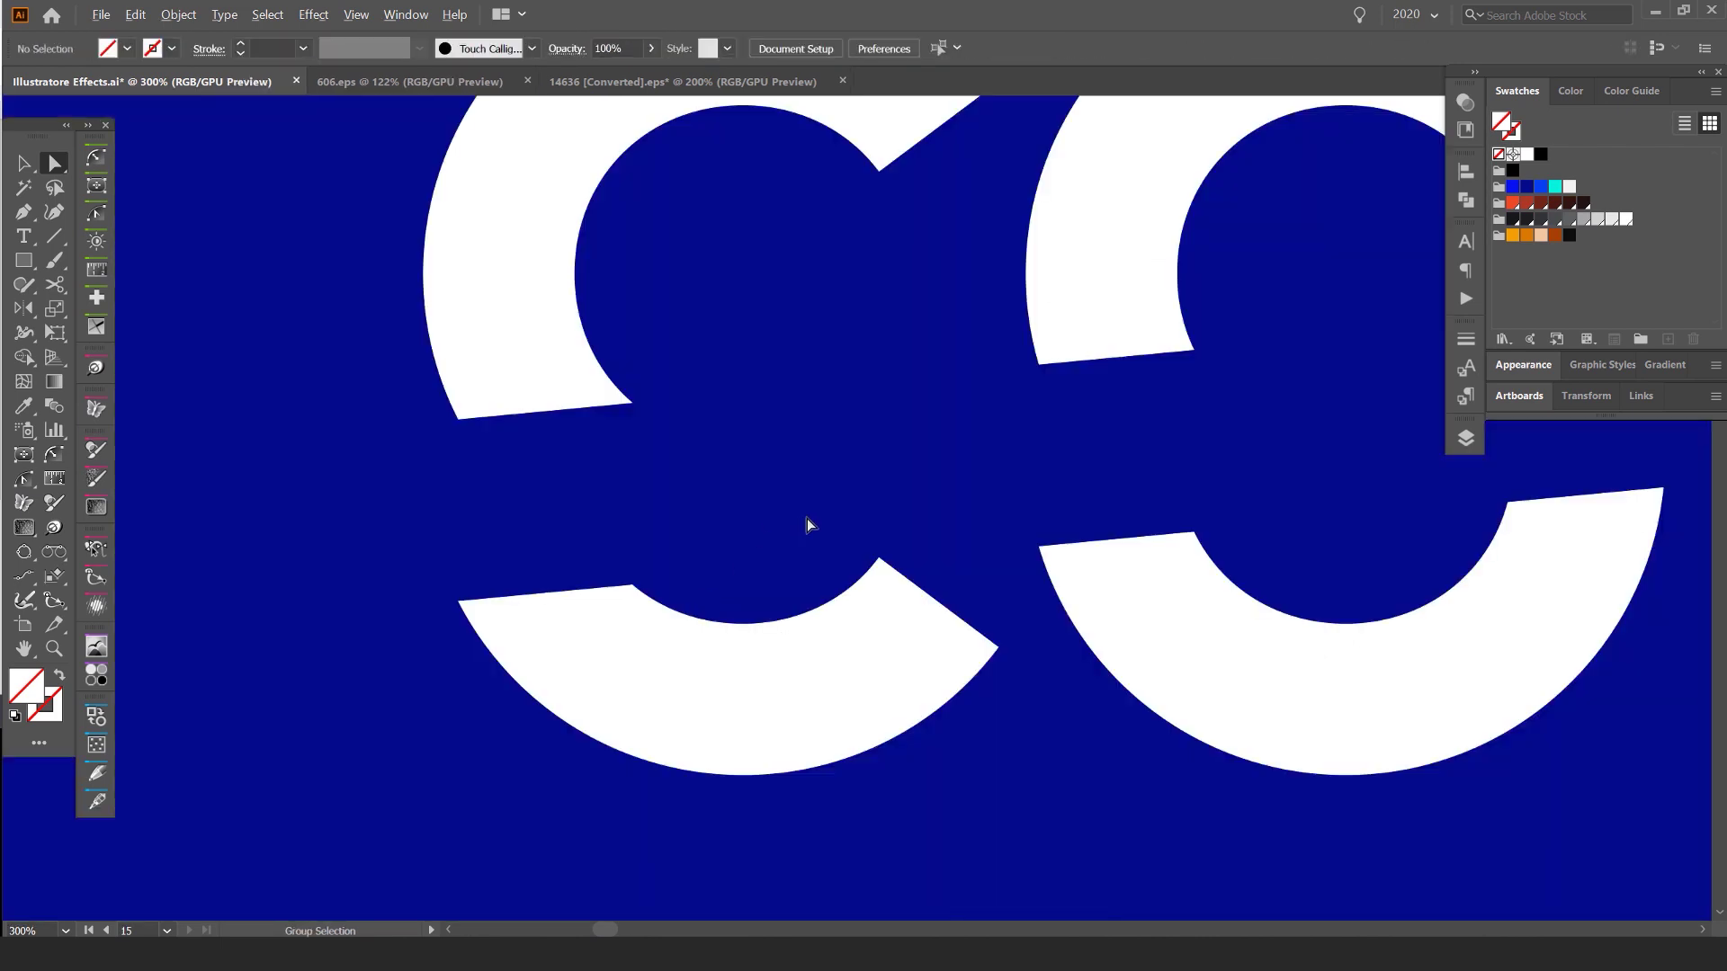
Select the lower halves of all the CORAL letters and group them
{"action": "key", "text": "ctrl+1"}
{"action": "left_click_drag", "start_coordinate": [839, 484], "coordinate": [314, 507]}
{"action": "key", "text": "v"}
{"action": "scroll", "coordinate": [725, 317], "scroll_direction": "down", "scroll_amount": 2}
{"action": "left_click_drag", "start_coordinate": [725, 374], "coordinate": [791, 393]}
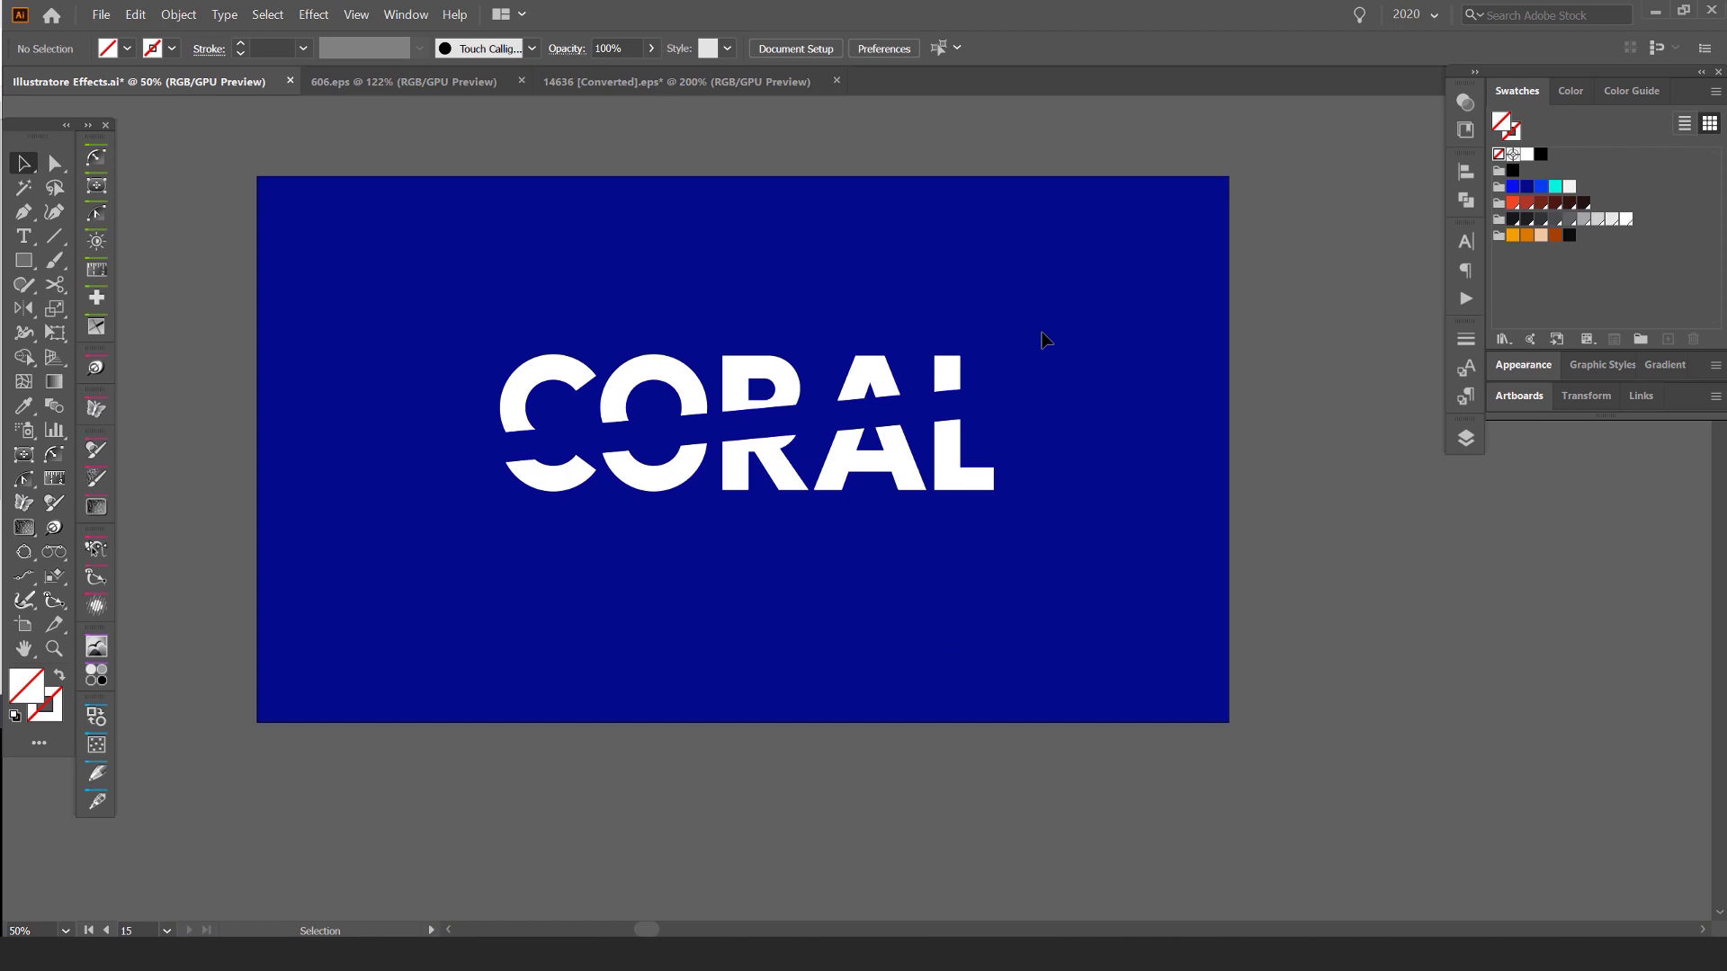
{"action": "left_click_drag", "start_coordinate": [1041, 333], "coordinate": [472, 539]}
{"action": "left_click_drag", "start_coordinate": [783, 487], "coordinate": [805, 482]}
{"action": "left_click_drag", "start_coordinate": [1090, 453], "coordinate": [530, 506]}
{"action": "scroll", "coordinate": [608, 474], "scroll_direction": "up", "scroll_amount": 1}
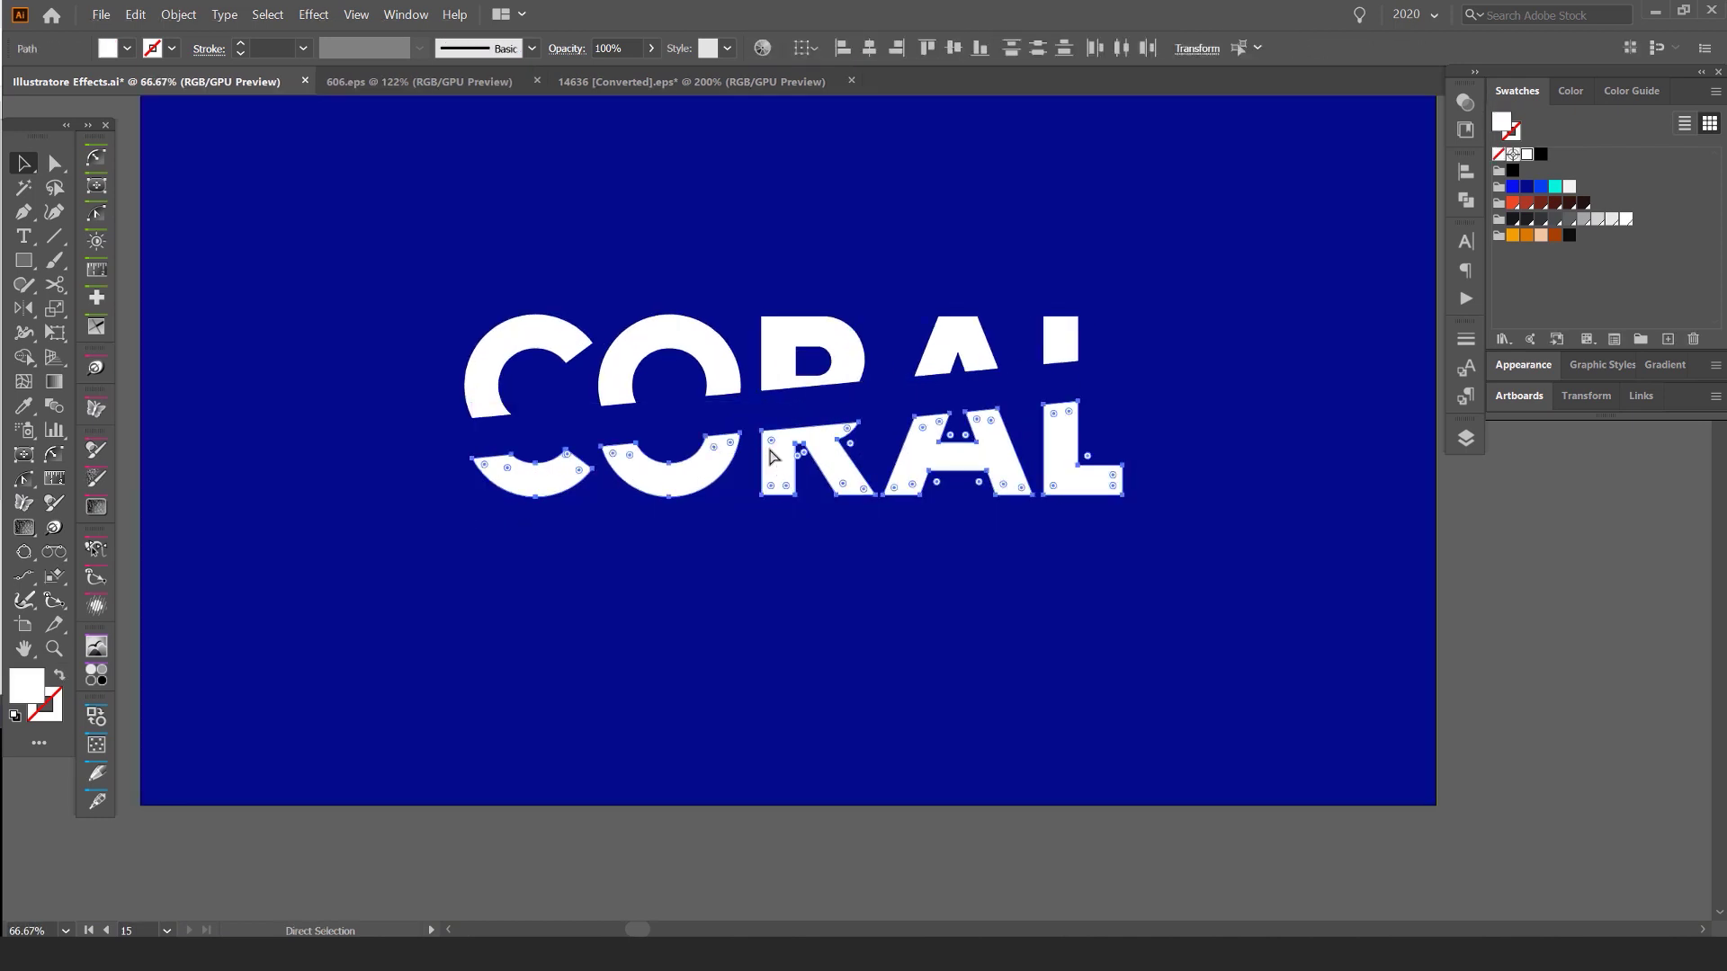
{"action": "key", "text": "ctrl+g"}
Group the upper halves of the CORAL letters and try moving the two groups farther apart
{"action": "left_click_drag", "start_coordinate": [1154, 286], "coordinate": [413, 358]}
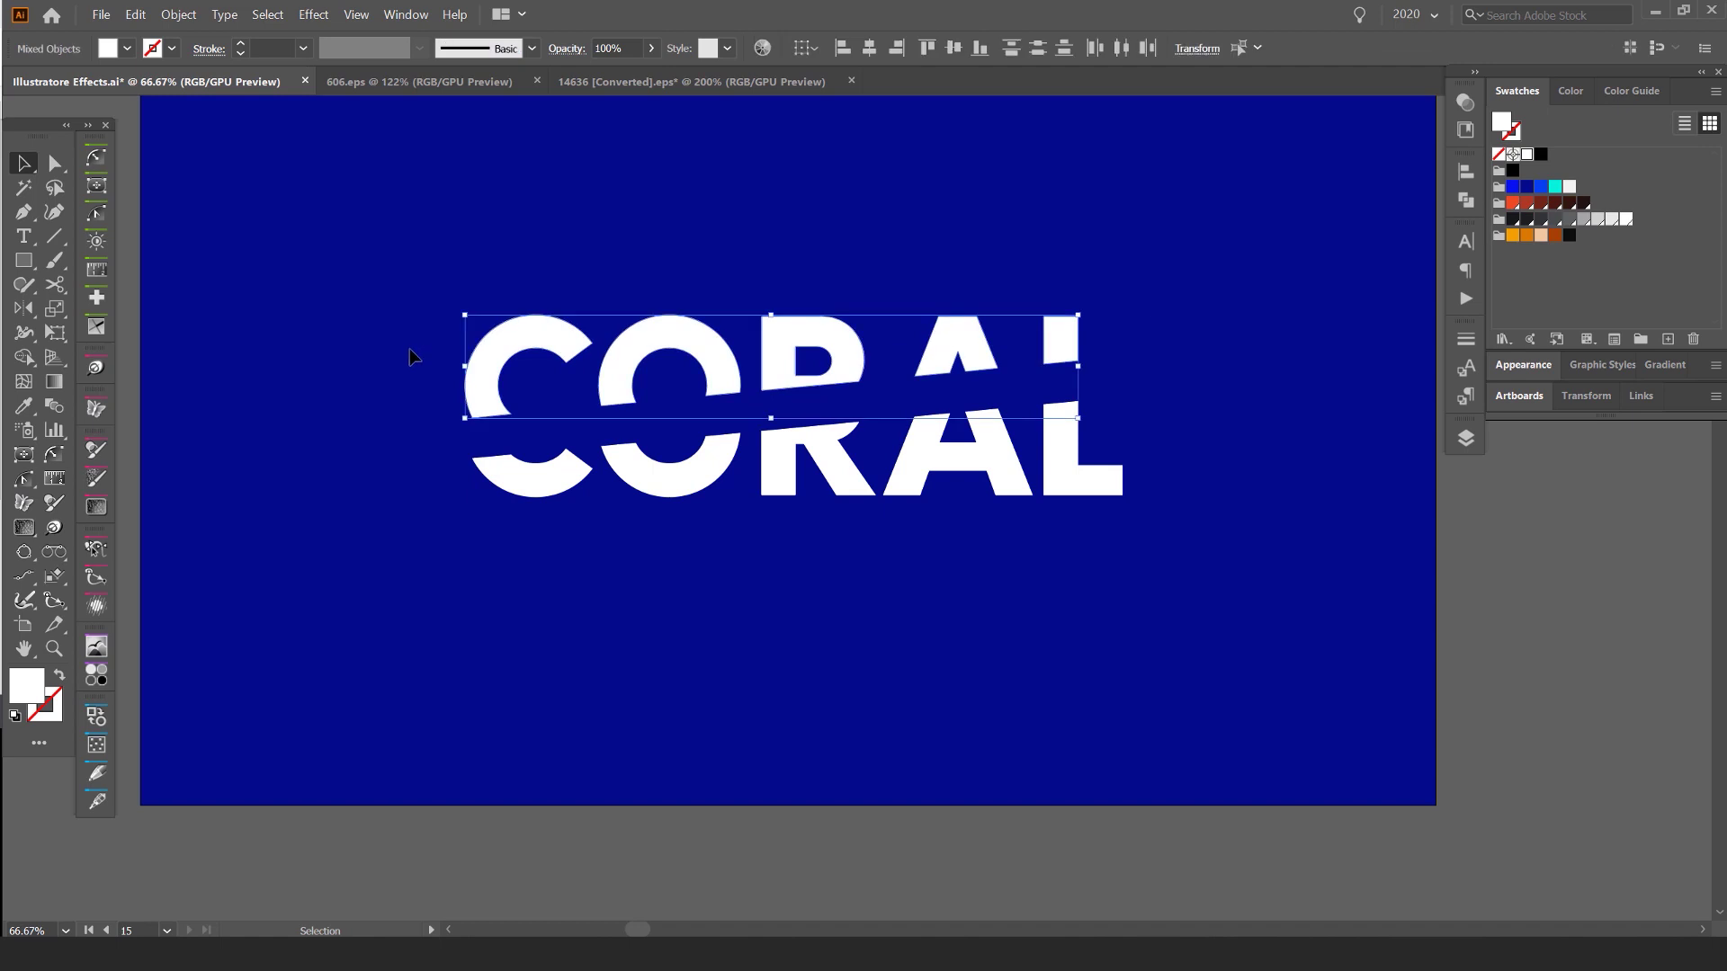
{"action": "key", "text": "ctrl+g"}
{"action": "left_click_drag", "start_coordinate": [817, 380], "coordinate": [847, 276]}
{"action": "left_click", "coordinate": [919, 482]}
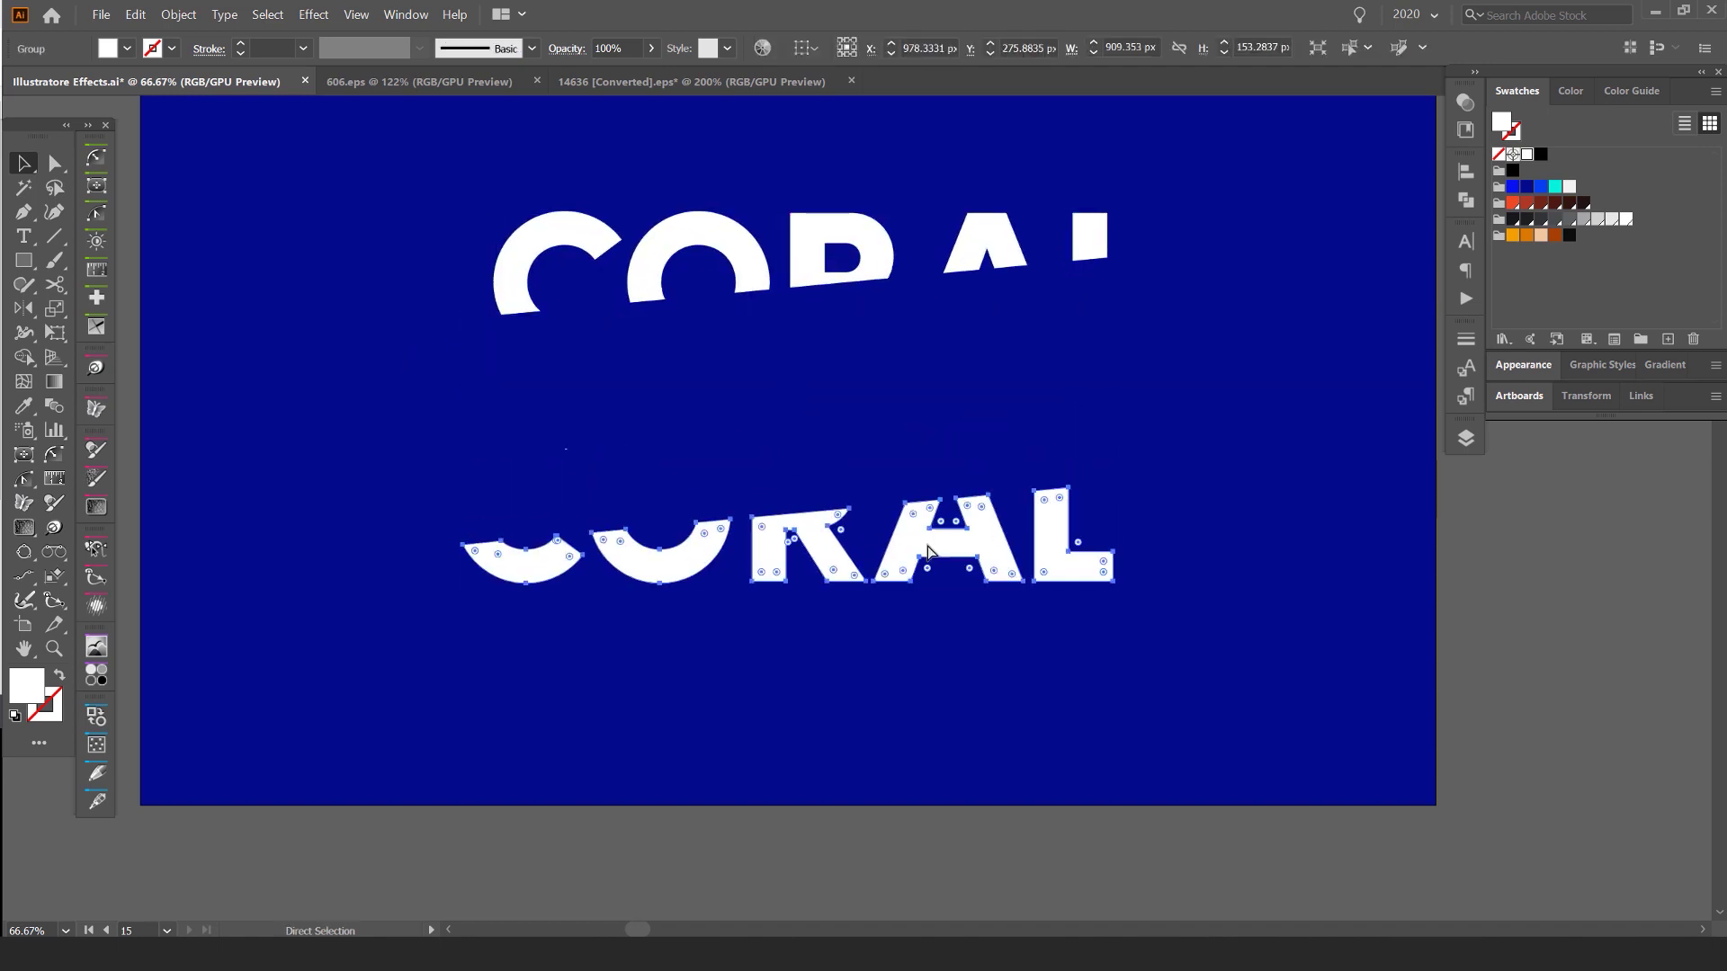
{"action": "key", "text": "ctrl+z"}
Fill the lower half of the lettering with orange and the upper half with turquoise, and deselect
{"action": "left_click", "coordinate": [1513, 234]}
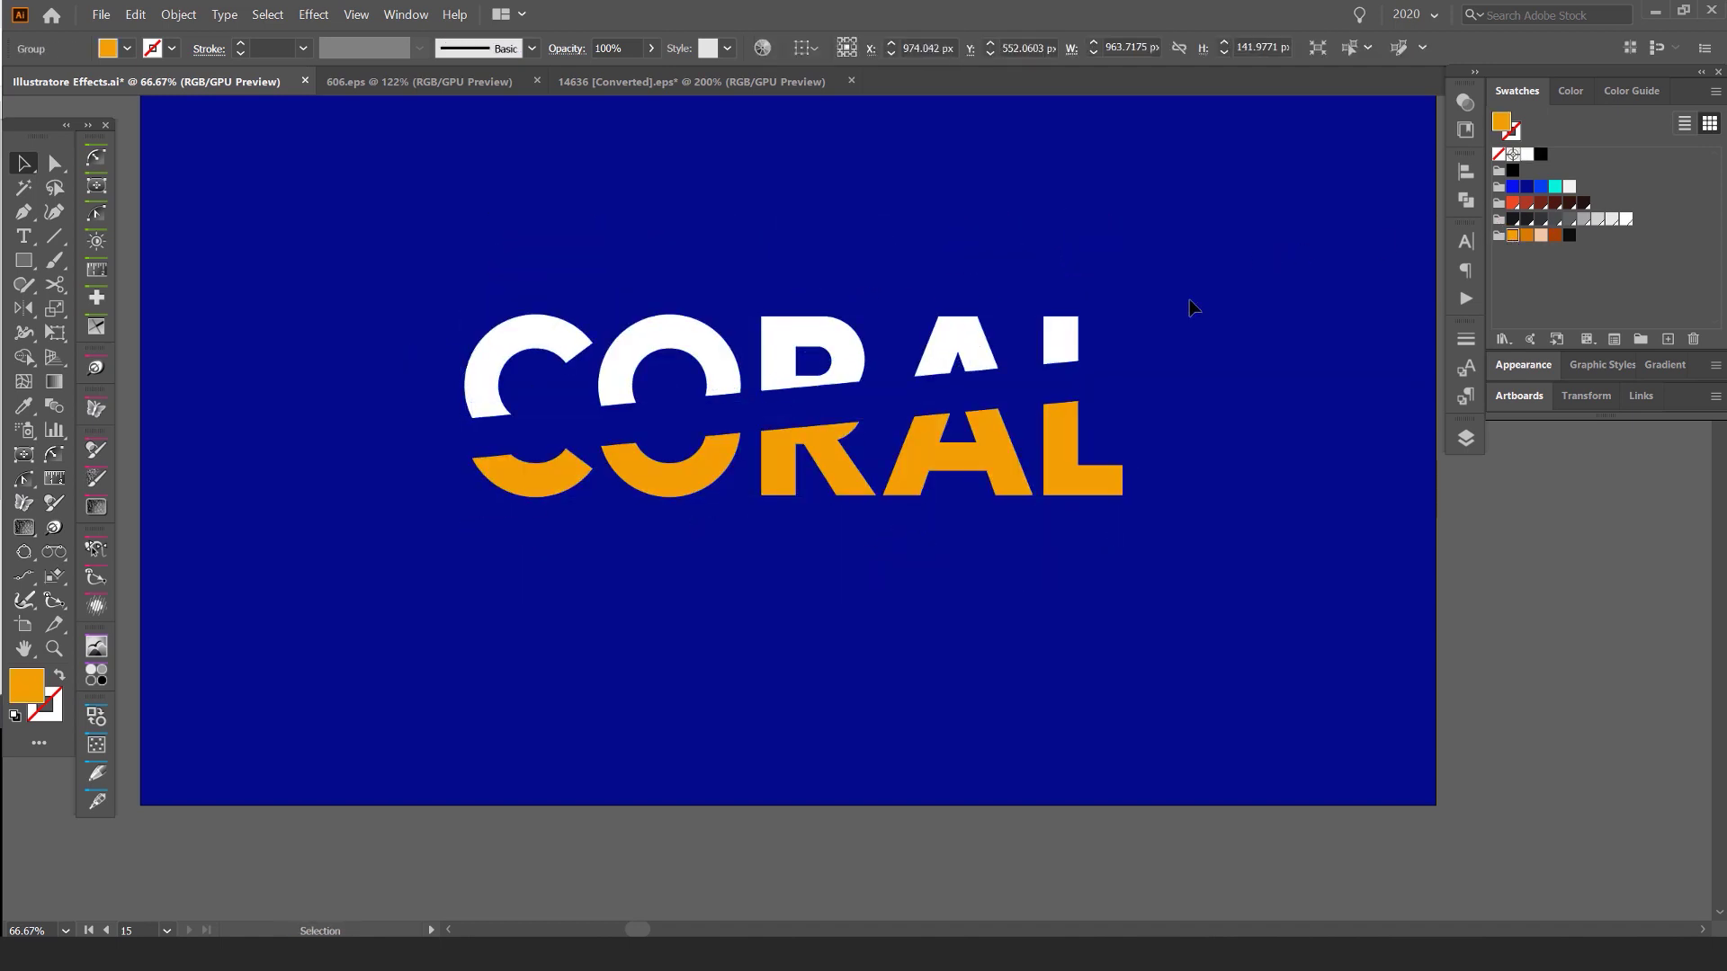
{"action": "left_click", "coordinate": [972, 346]}
{"action": "left_click", "coordinate": [1556, 187]}
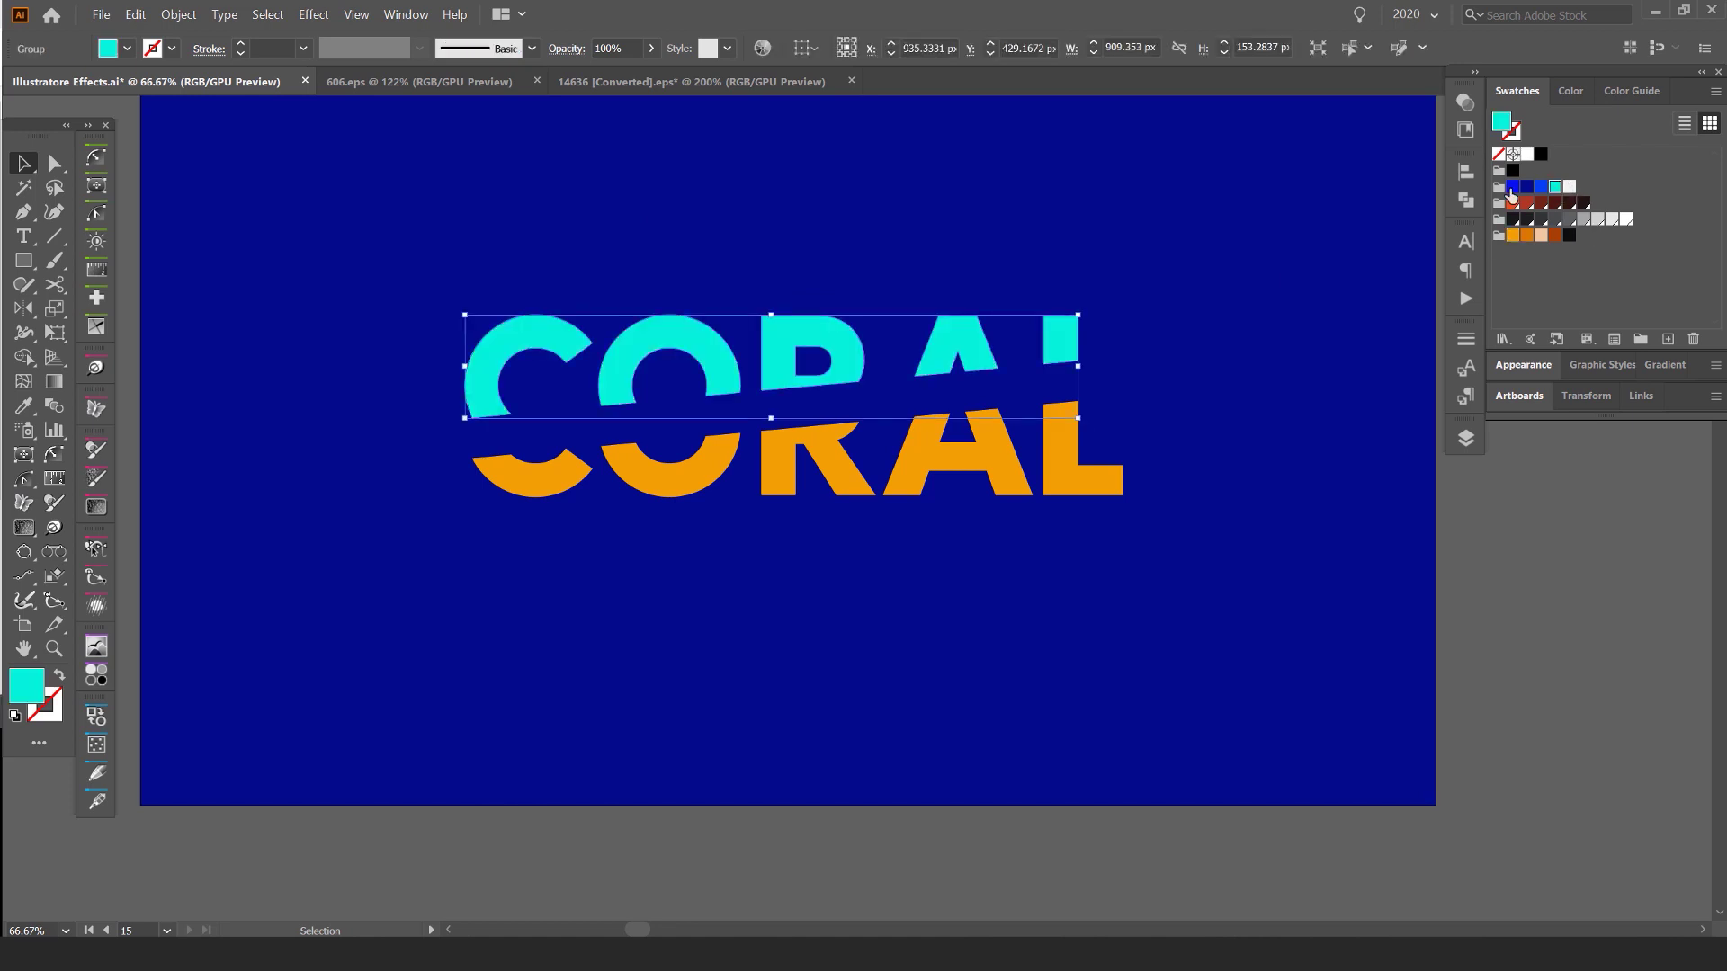
{"action": "left_click", "coordinate": [1044, 231]}
Move both halves of the lettering together toward the centre of the artboard and deselect them
{"action": "scroll", "coordinate": [1033, 240], "scroll_direction": "down", "scroll_amount": 2}
{"action": "left_click_drag", "start_coordinate": [1010, 235], "coordinate": [454, 422]}
{"action": "left_click_drag", "start_coordinate": [763, 348], "coordinate": [771, 366]}
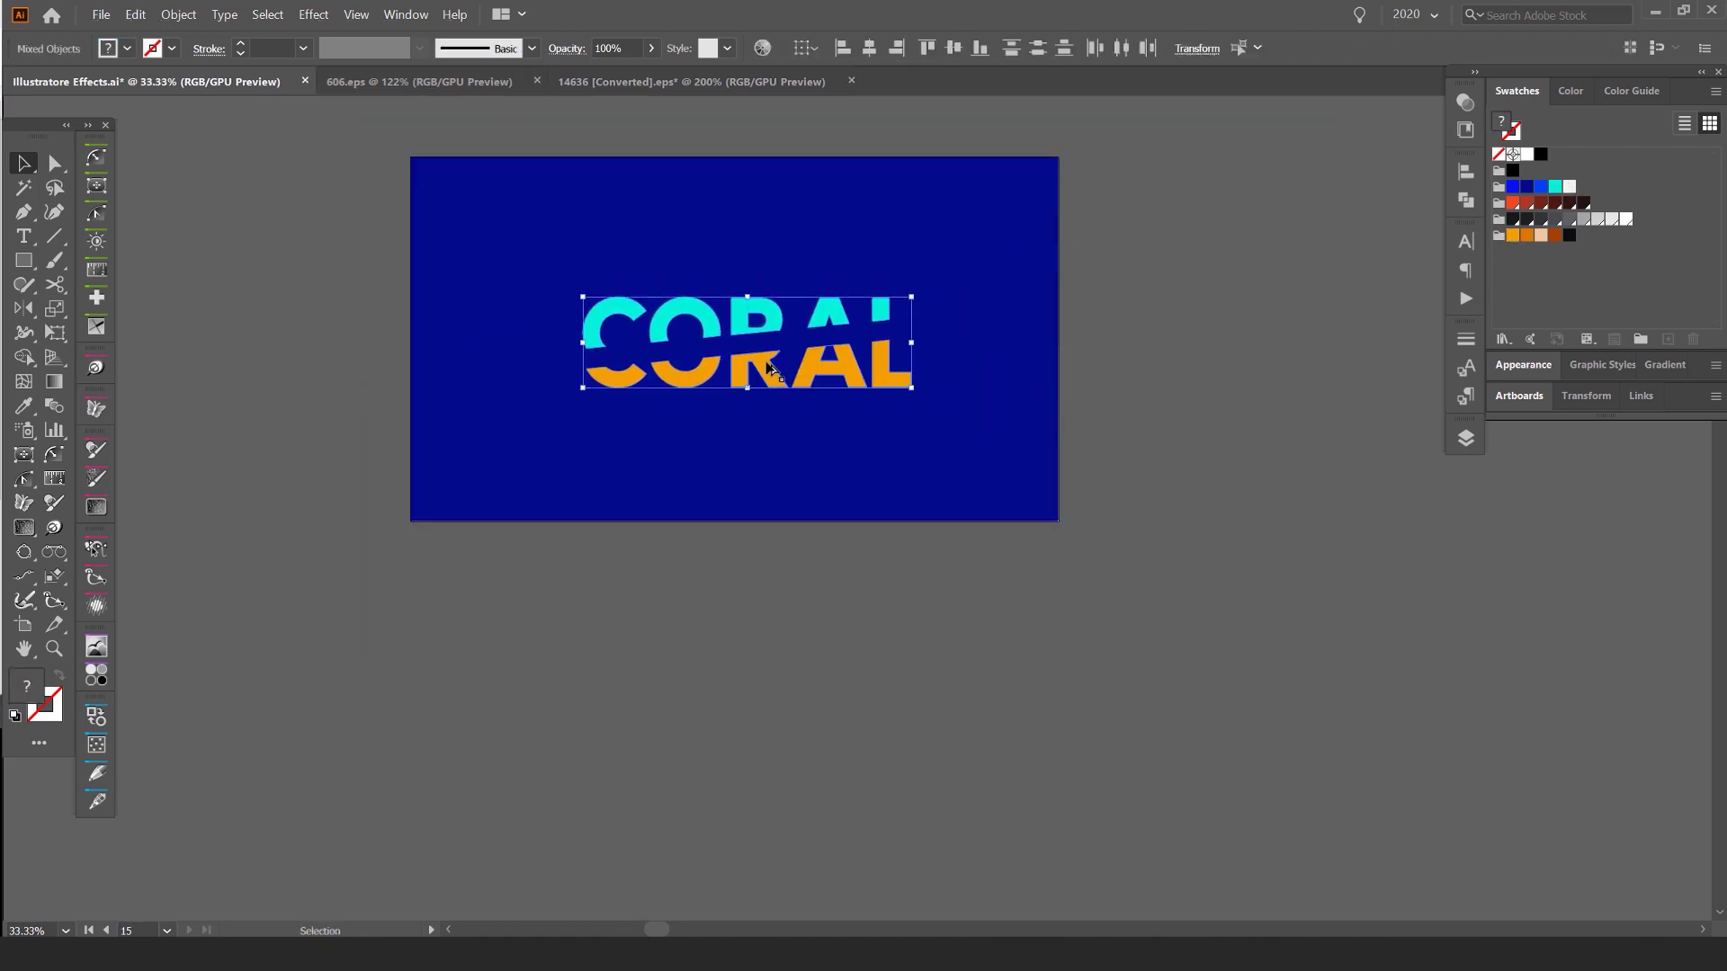
{"action": "scroll", "coordinate": [761, 361], "scroll_direction": "up", "scroll_amount": 1}
{"action": "left_click", "coordinate": [772, 241]}
Move the turquoise upper half down close to the orange half, leaving a thin diagonal gap and a slight sideways offset
{"action": "left_click_drag", "start_coordinate": [768, 267], "coordinate": [833, 364]}
{"action": "scroll", "coordinate": [678, 231], "scroll_direction": "down", "scroll_amount": 1}
{"action": "scroll", "coordinate": [676, 326], "scroll_direction": "up", "scroll_amount": 2}
{"action": "scroll", "coordinate": [833, 362], "scroll_direction": "up", "scroll_amount": 3}
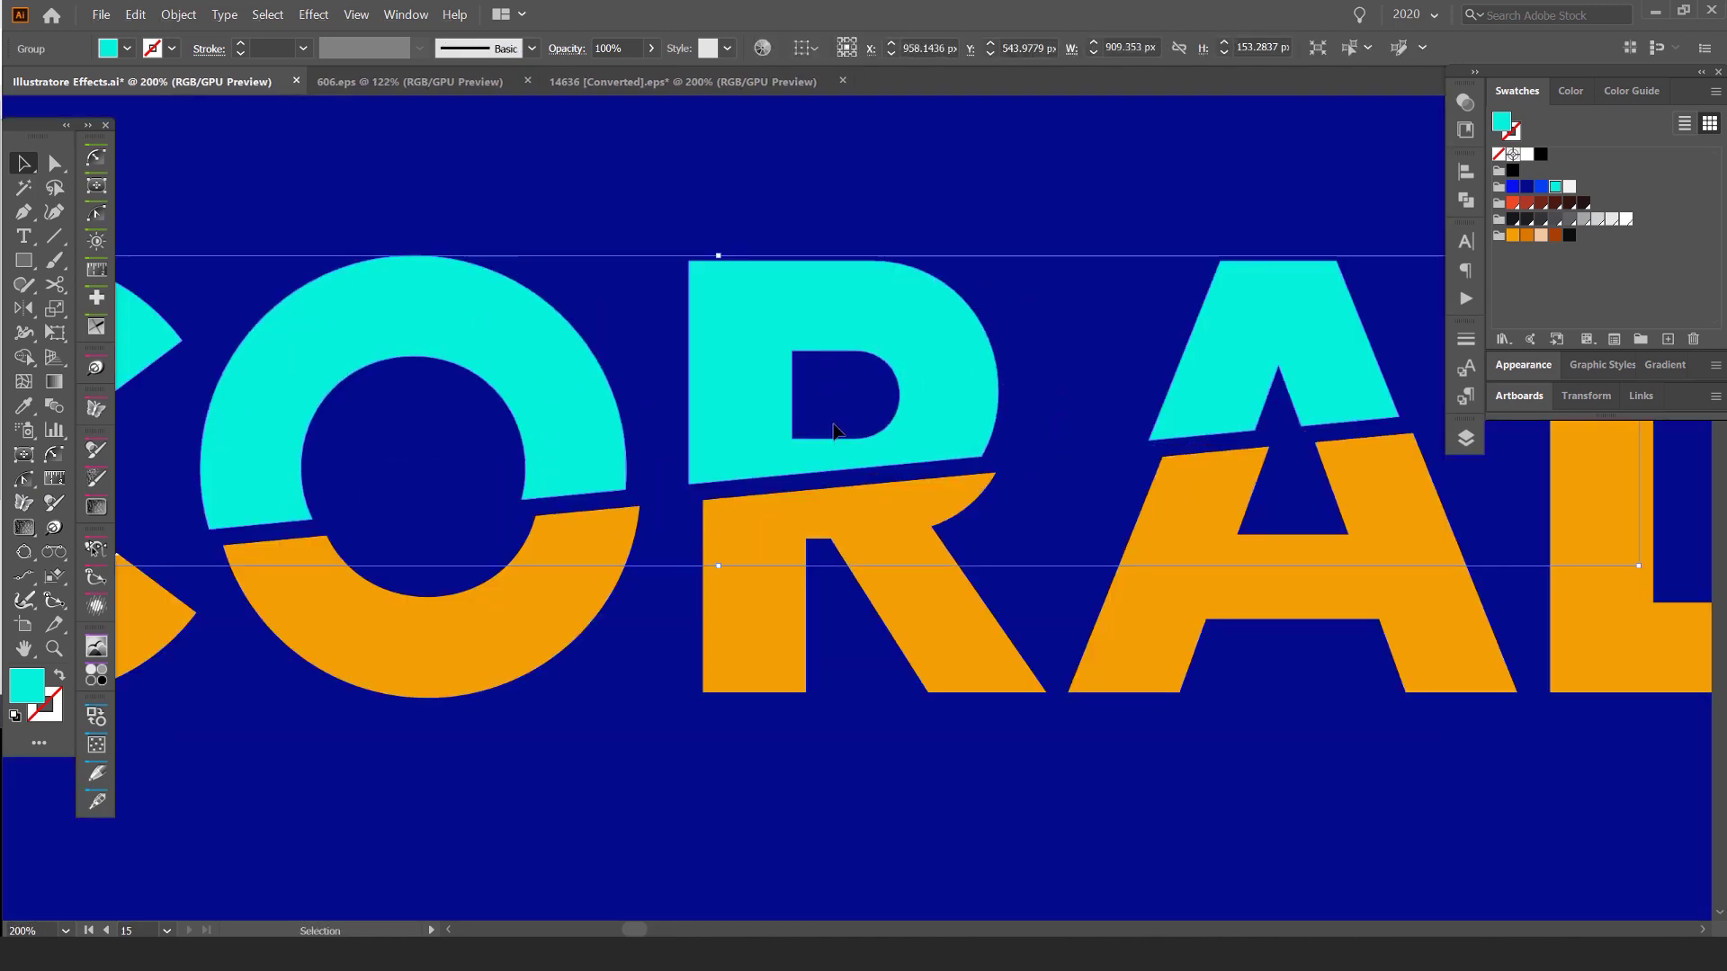
{"action": "scroll", "coordinate": [834, 407], "scroll_direction": "down", "scroll_amount": 3}
Move the orange lower half up so it overlaps the turquoise half and try a darkening blending mode on it
{"action": "left_click", "coordinate": [890, 328]}
{"action": "left_click_drag", "start_coordinate": [932, 400], "coordinate": [1013, 376]}
{"action": "left_click_drag", "start_coordinate": [1022, 495], "coordinate": [1027, 455]}
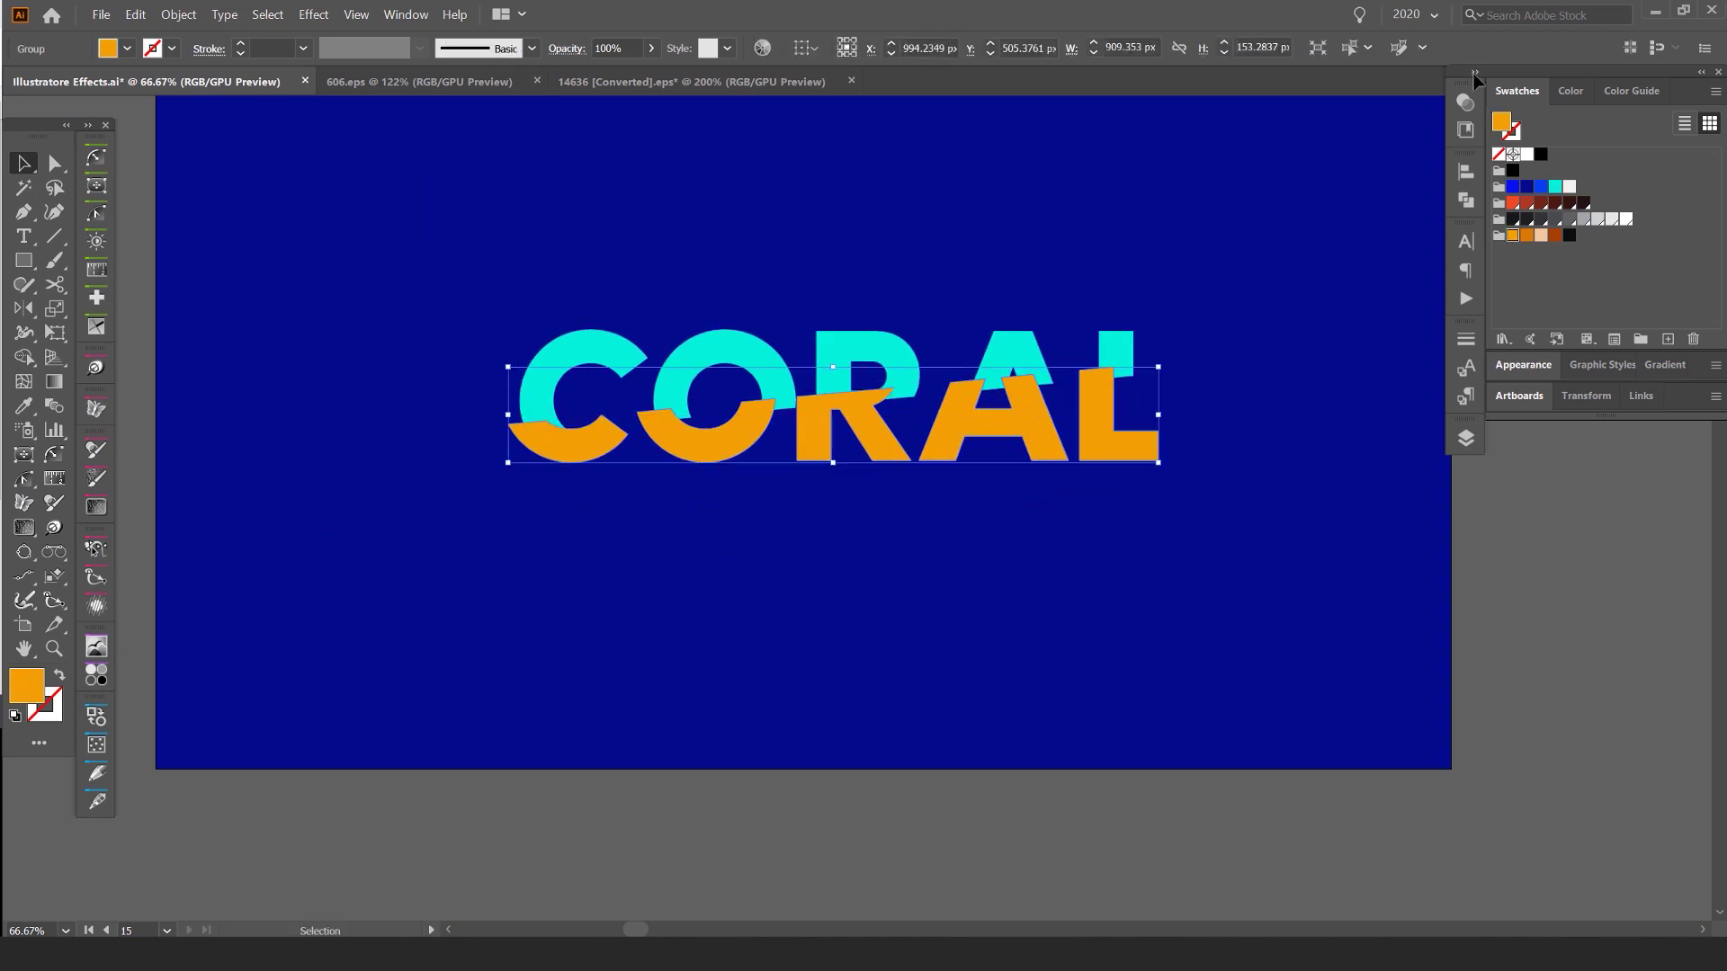
{"action": "left_click", "coordinate": [1464, 104]}
{"action": "left_click", "coordinate": [1254, 124]}
{"action": "left_click", "coordinate": [1248, 193]}
{"action": "left_click", "coordinate": [1114, 182]}
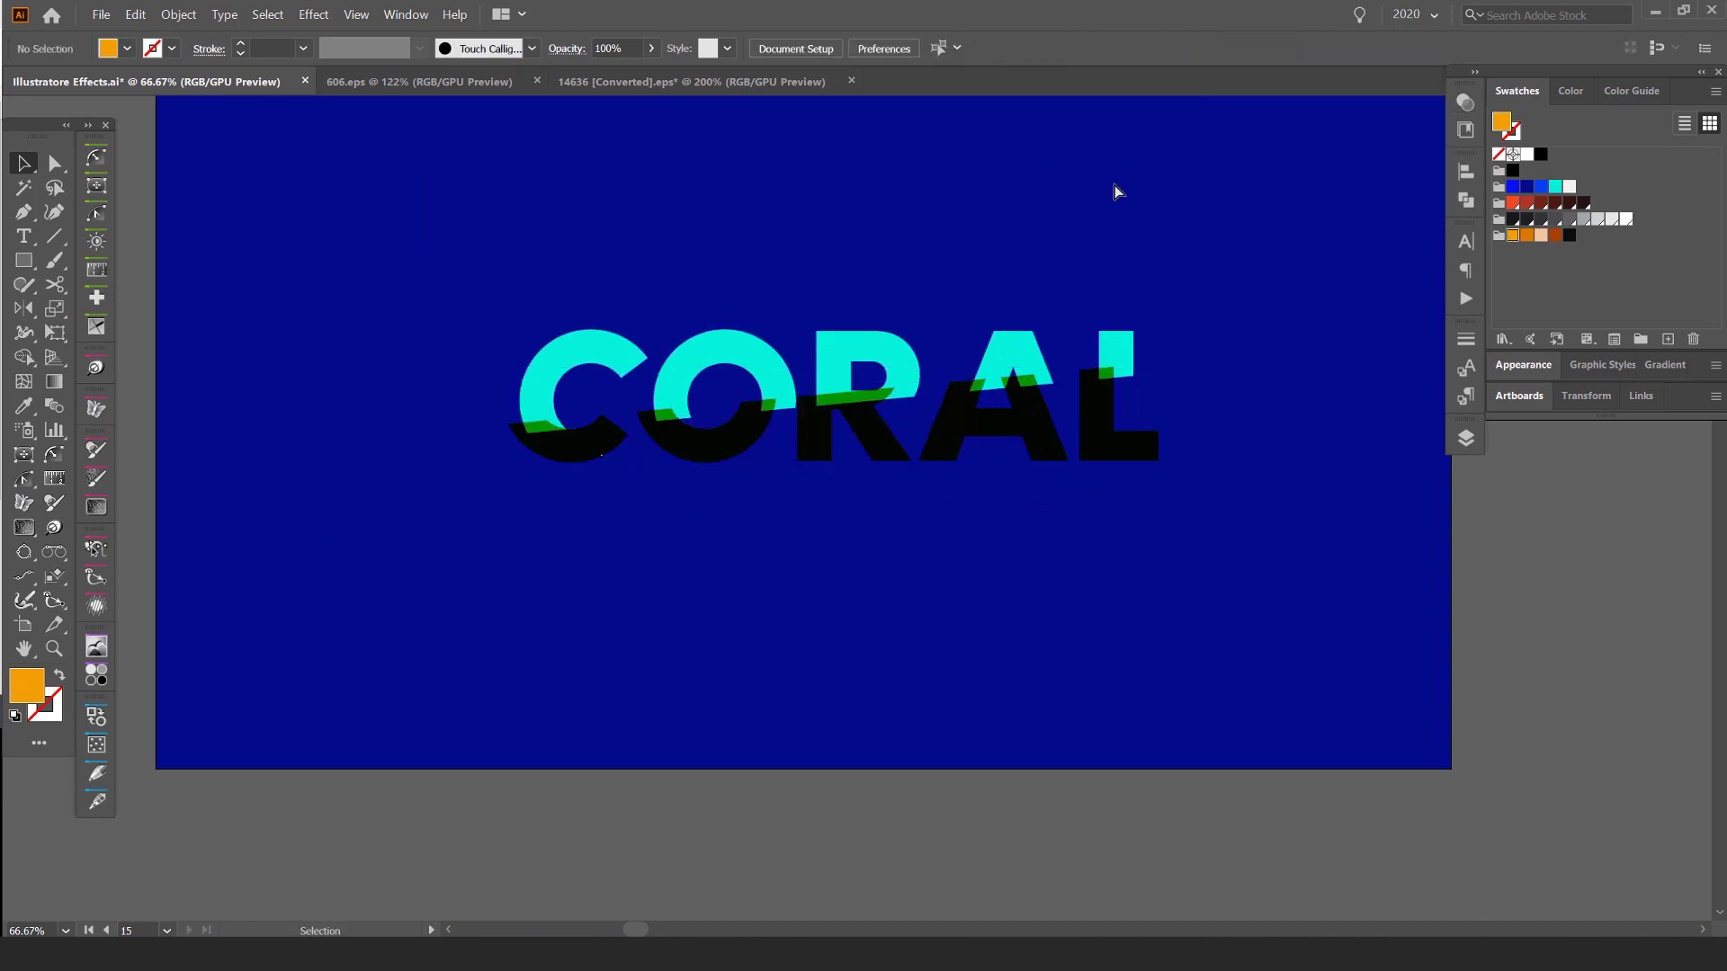
{"action": "key", "text": "ctrl+z"}
Move the orange lower half back down beneath the turquoise half with a thin diagonal gap, and deselect
{"action": "scroll", "coordinate": [1116, 203], "scroll_direction": "down", "scroll_amount": 1}
{"action": "left_click_drag", "start_coordinate": [1136, 177], "coordinate": [1179, 217]}
{"action": "scroll", "coordinate": [1036, 357], "scroll_direction": "up", "scroll_amount": 2}
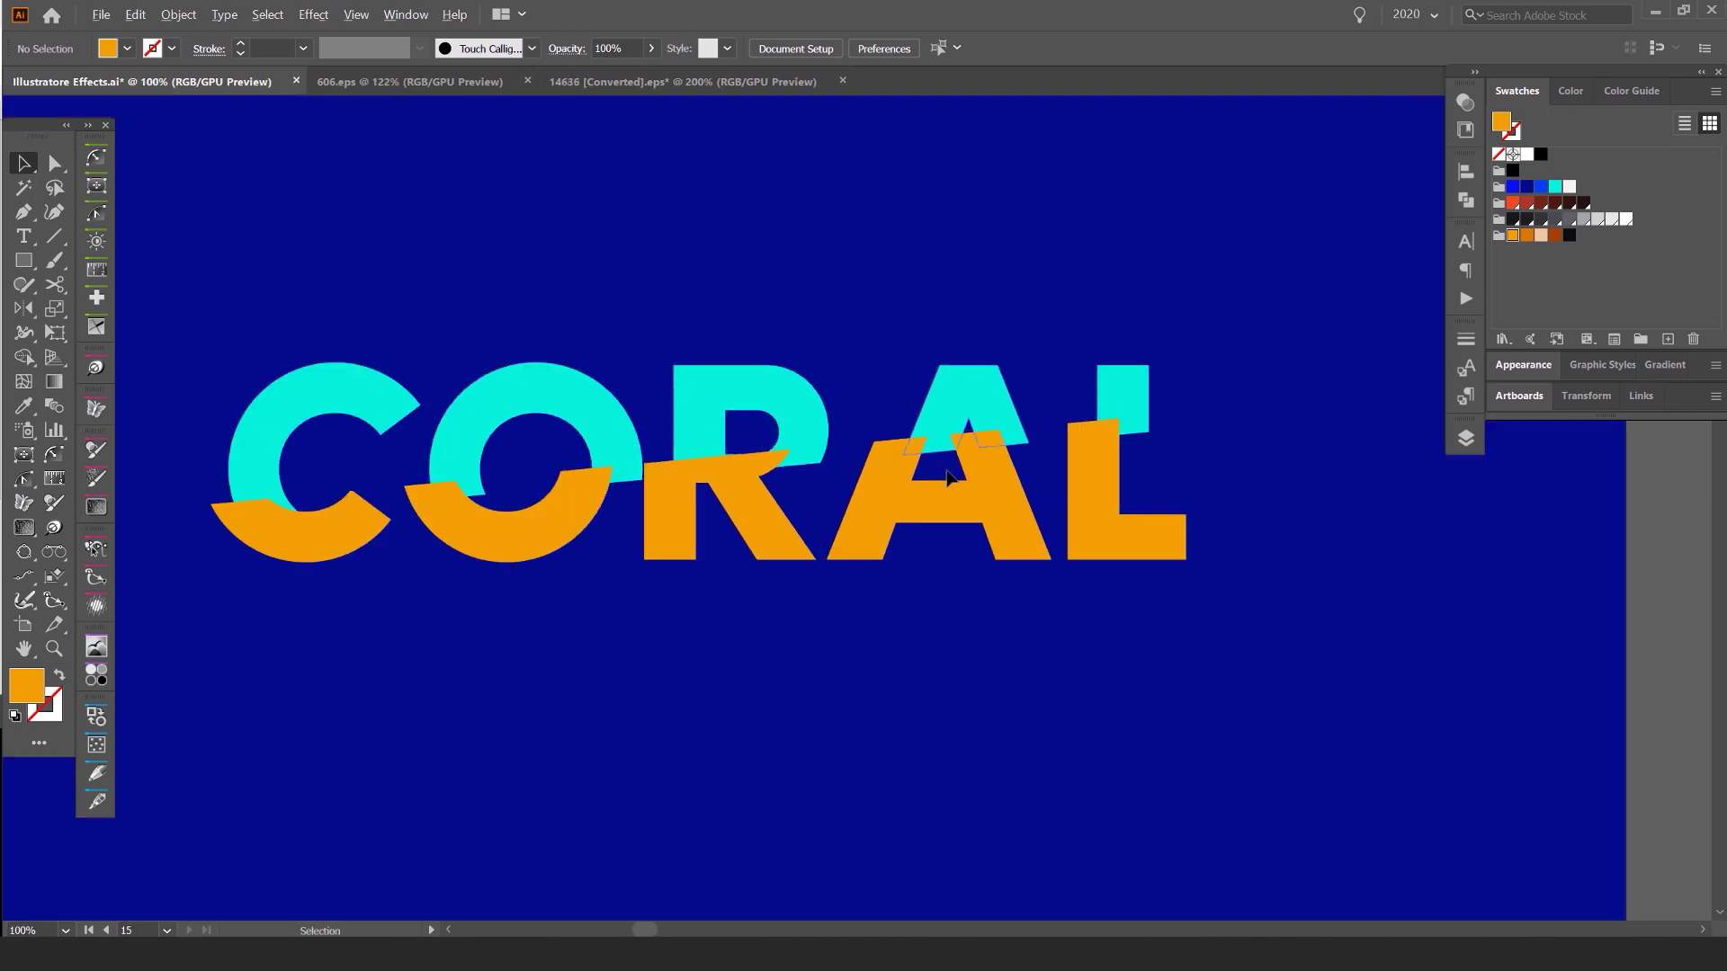
{"action": "left_click_drag", "start_coordinate": [941, 506], "coordinate": [965, 545]}
{"action": "left_click", "coordinate": [1072, 246]}
{"action": "left_click_drag", "start_coordinate": [1153, 251], "coordinate": [1238, 283]}
{"action": "scroll", "coordinate": [1237, 282], "scroll_direction": "down", "scroll_amount": 2}
{"action": "left_click_drag", "start_coordinate": [1130, 297], "coordinate": [979, 335]}
{"action": "scroll", "coordinate": [1038, 243], "scroll_direction": "up", "scroll_amount": 1}
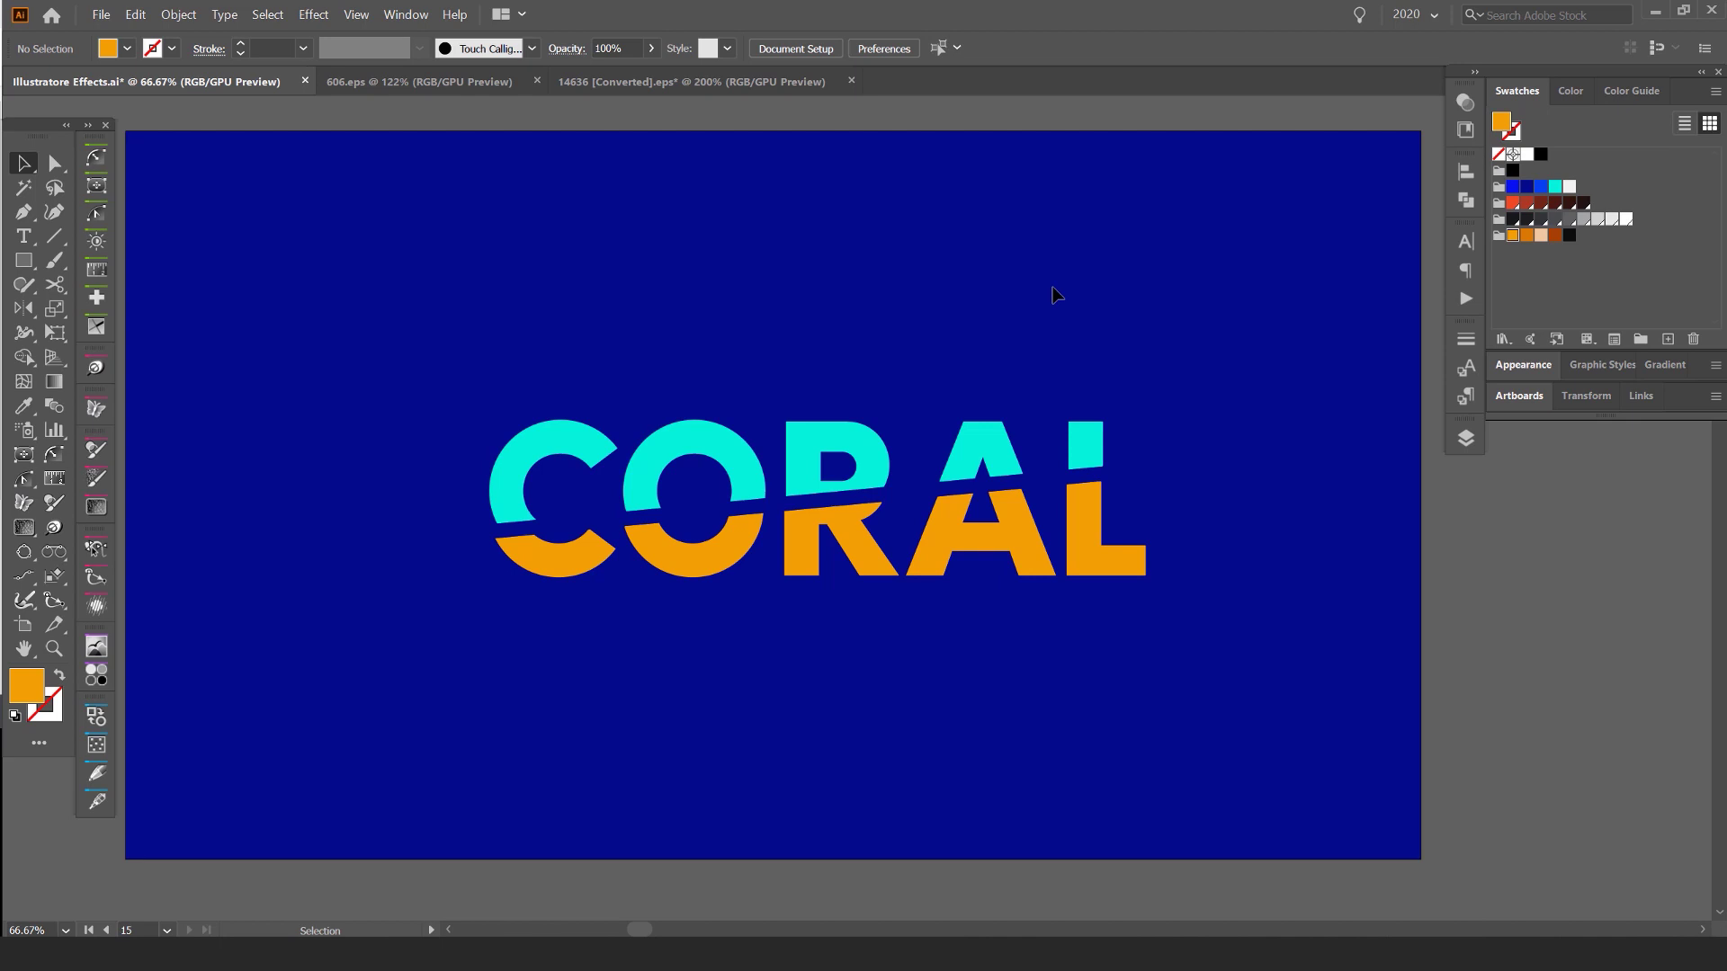
{"action": "left_click_drag", "start_coordinate": [1052, 292], "coordinate": [1038, 275]}
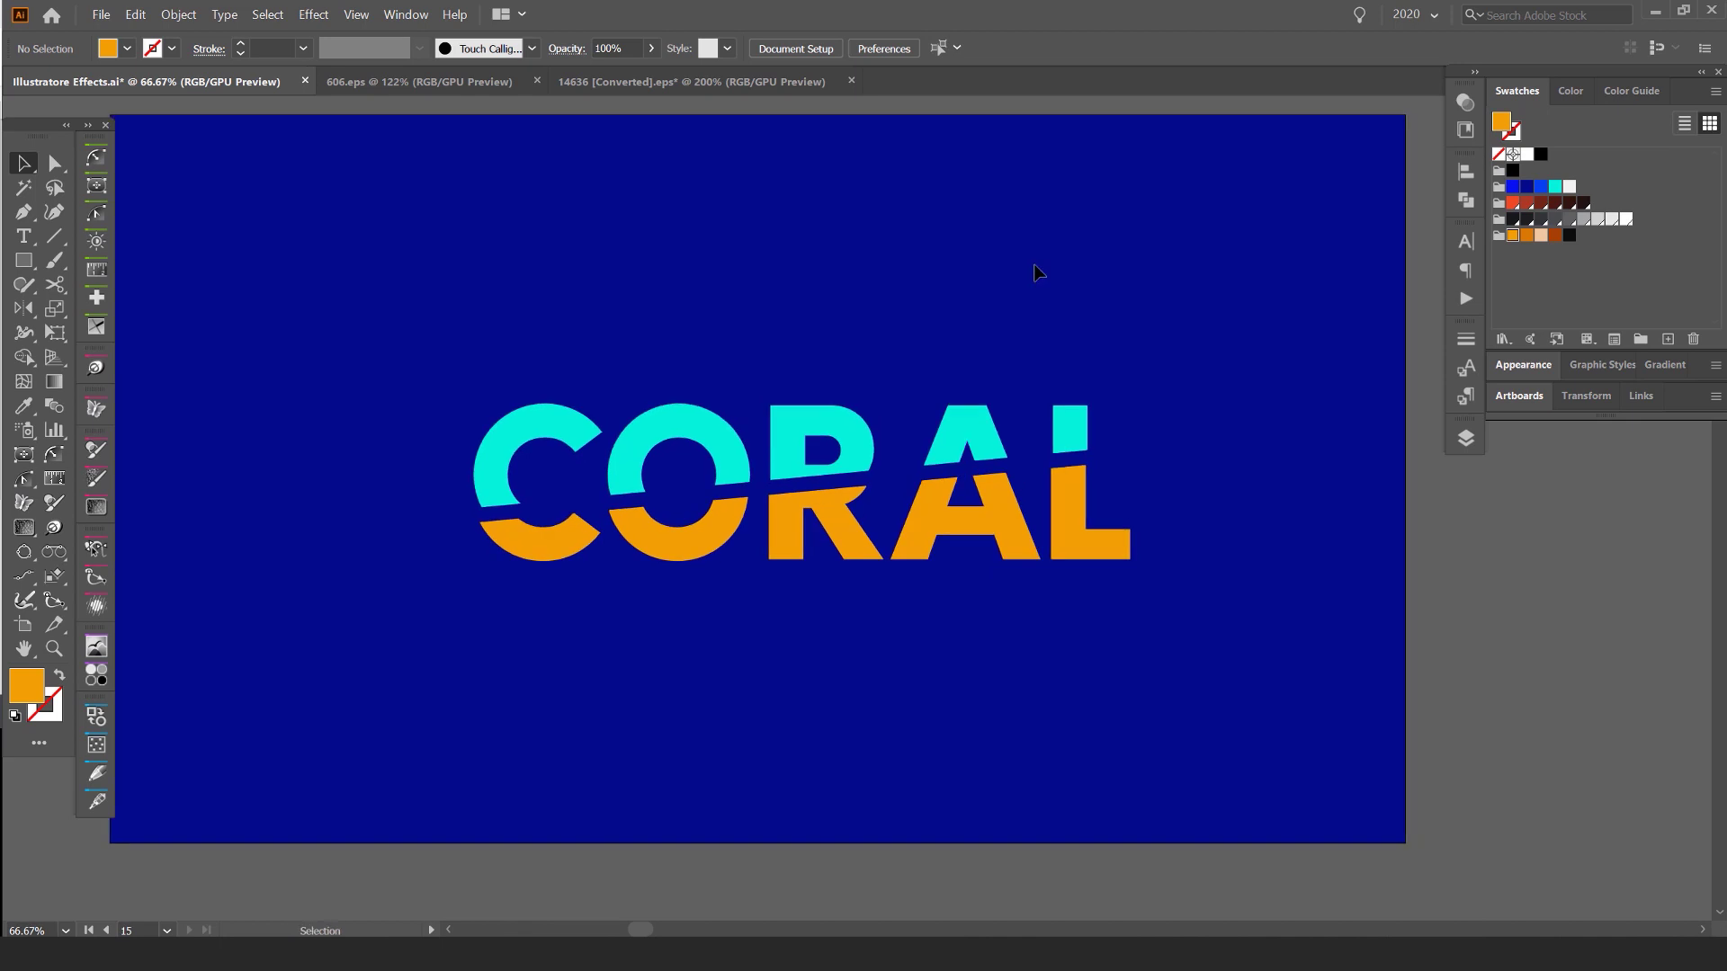